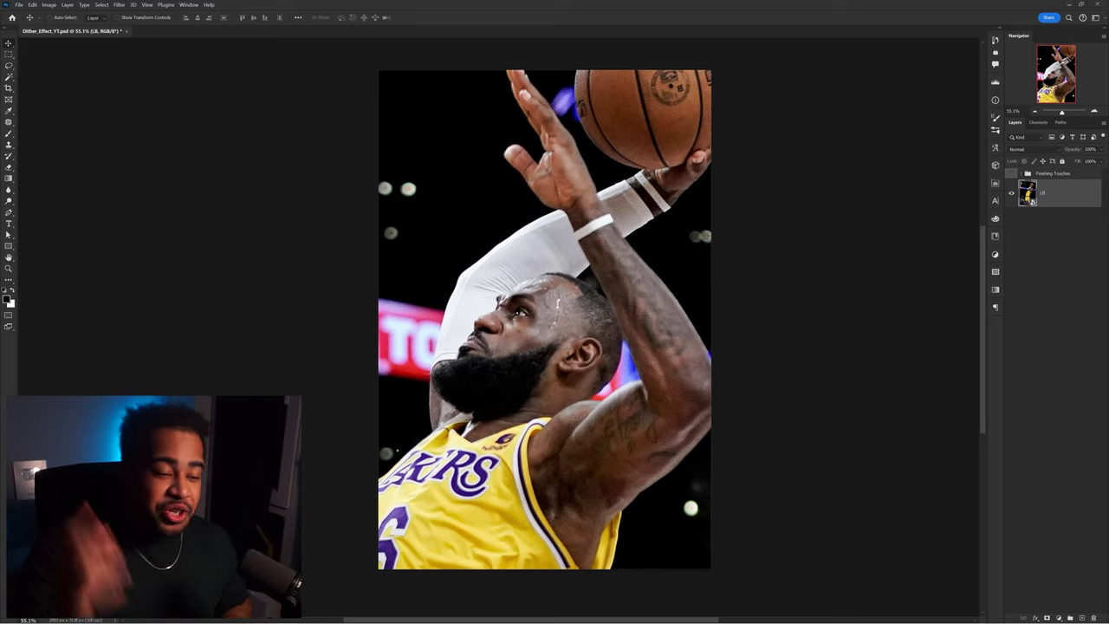
- Convert the LB photo layer to a smart object
{"action": "left_click", "coordinate": [546, 191]}
{"action": "mouse_move", "coordinate": [546, 190]}
{"action": "left_mouse_down"}
{"action": "mouse_move", "coordinate": [486, 178]}
{"action": "mouse_move", "coordinate": [568, 188]}
{"action": "left_mouse_up"}
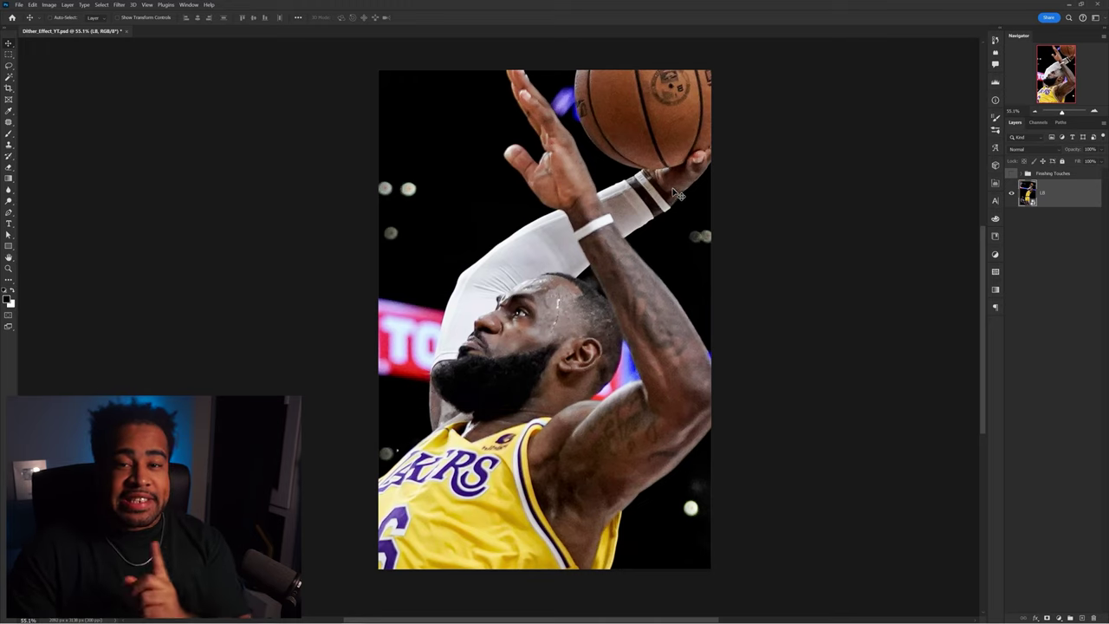
{"action": "right_click", "coordinate": [1064, 195]}
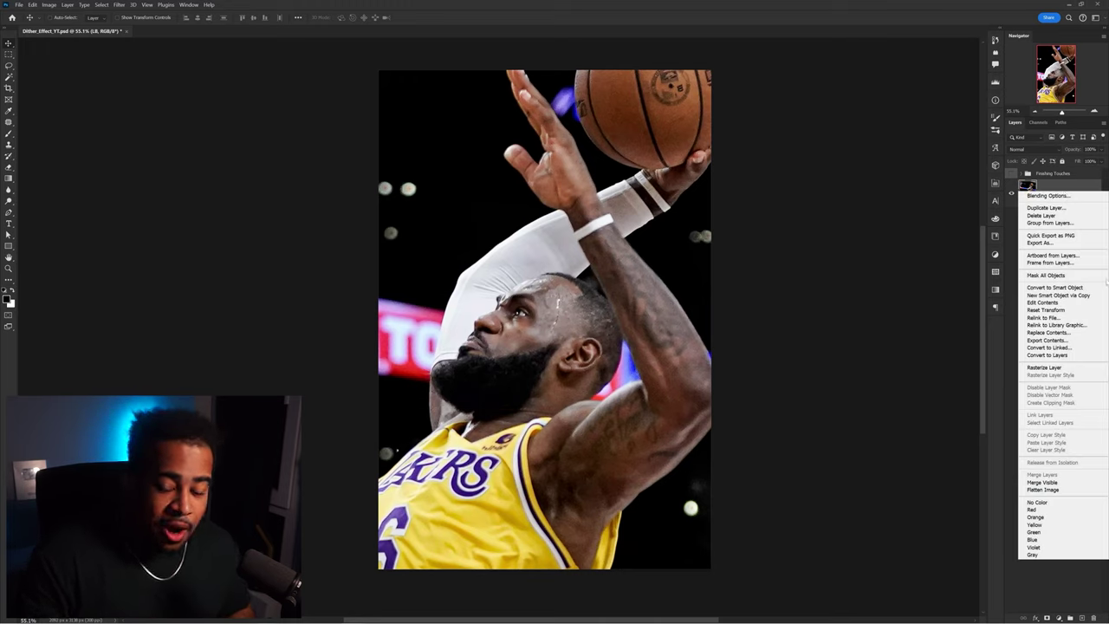
{"action": "left_click", "coordinate": [1025, 287]}
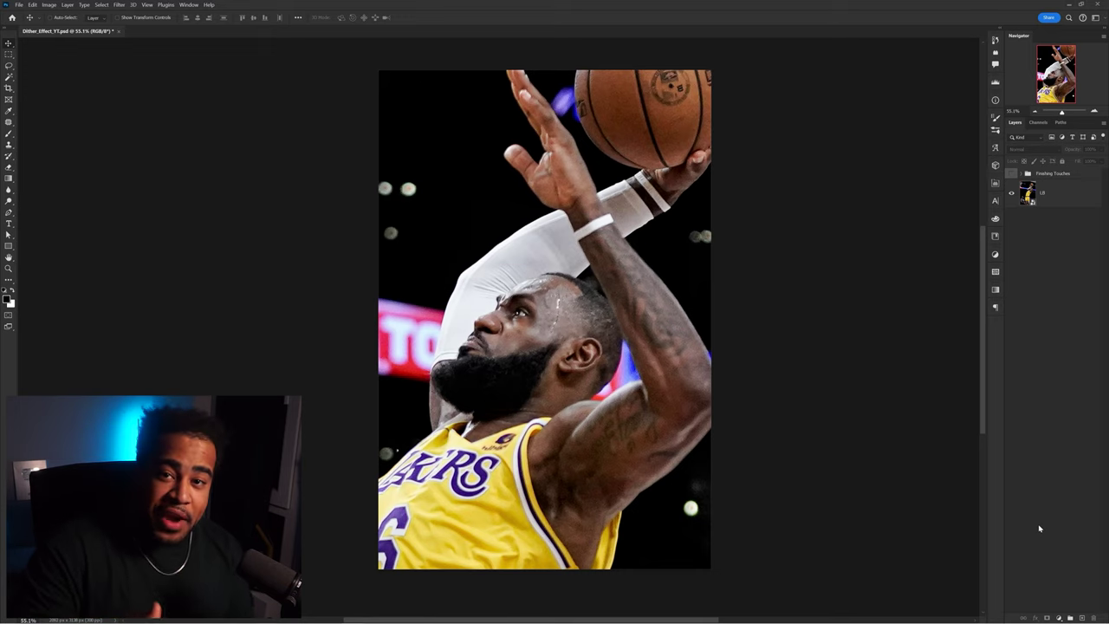
- Add a new layer between the LB photo and the Finishing Touches group, and select the whole canvas with the Rectangular Marquee tool active
{"action": "left_click", "coordinate": [1083, 618]}
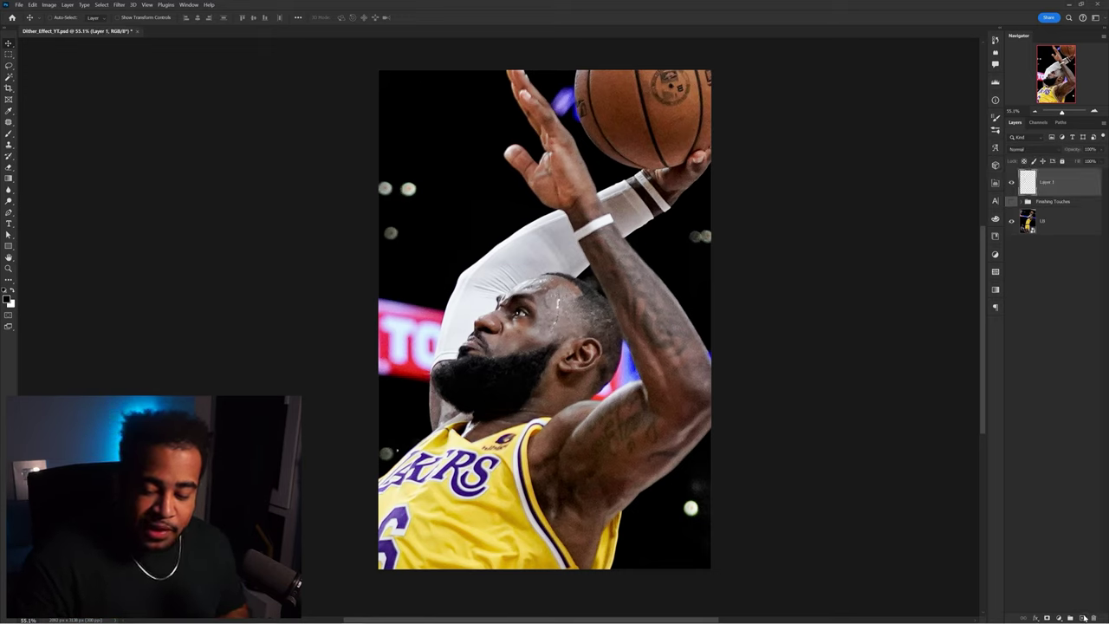
{"action": "left_click_drag", "start_coordinate": [1073, 182], "coordinate": [1068, 211]}
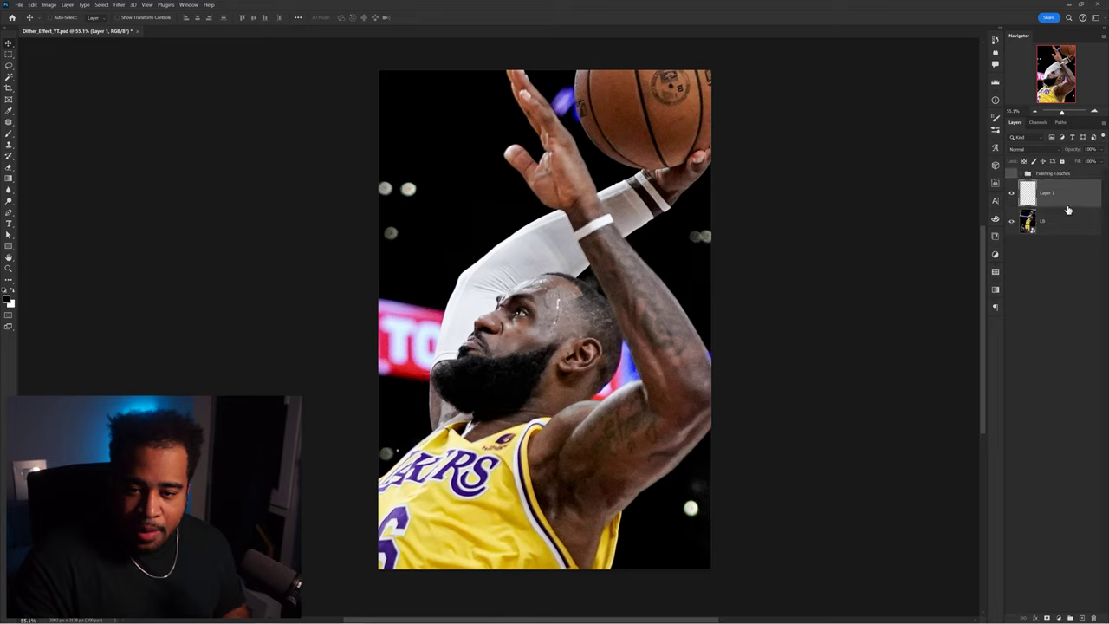
{"action": "key", "text": "ctrl+a"}
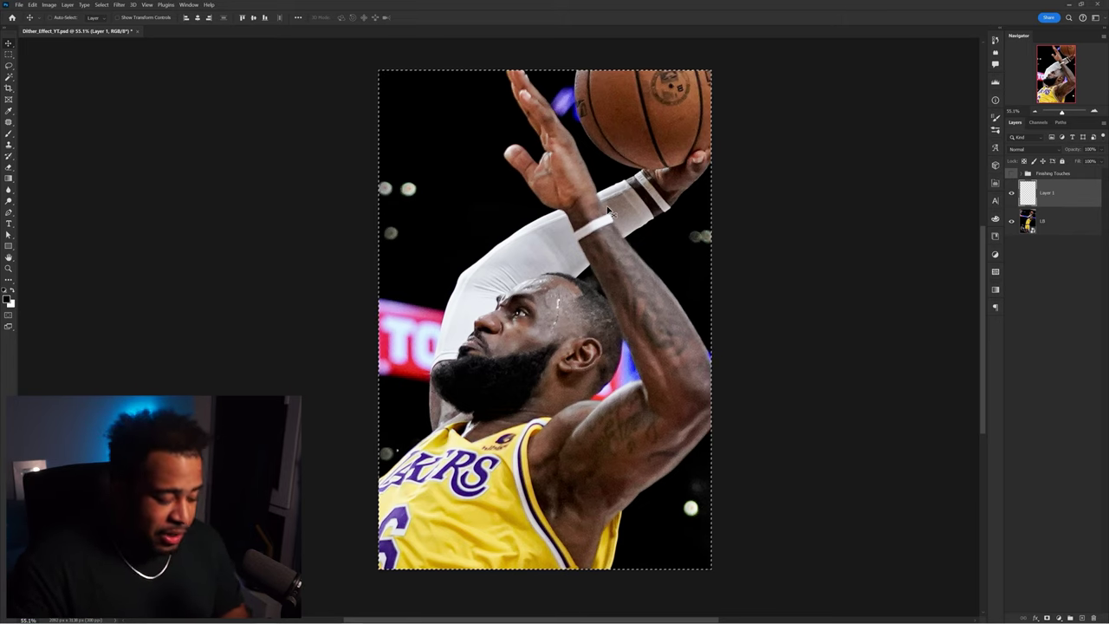
{"action": "key", "text": "m"}
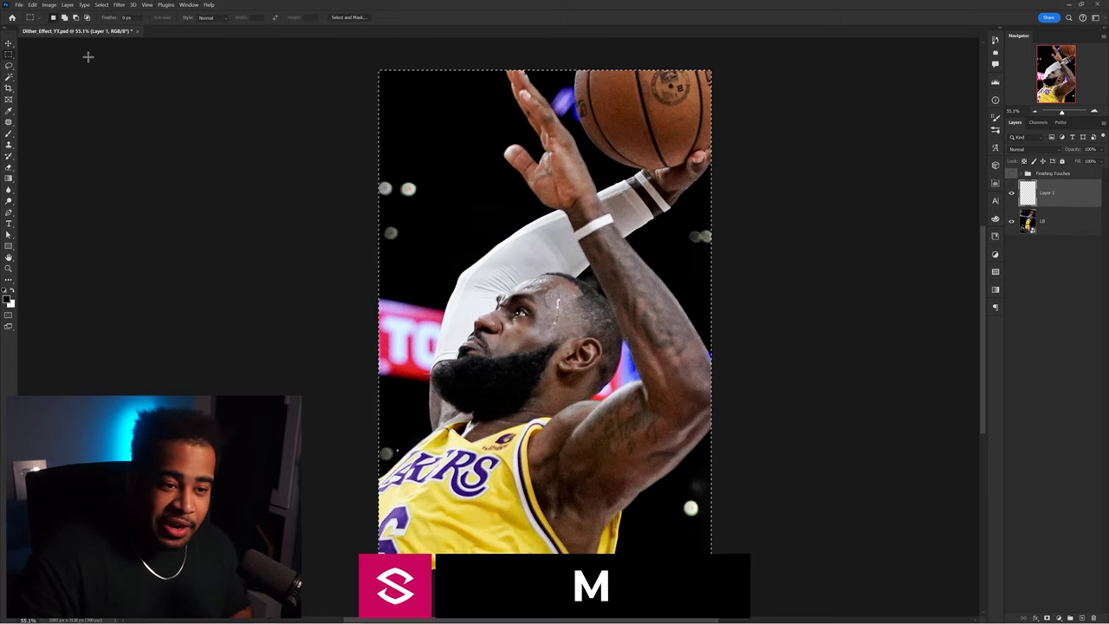
{"action": "right_click", "coordinate": [9, 54]}
{"action": "left_click", "coordinate": [44, 55]}
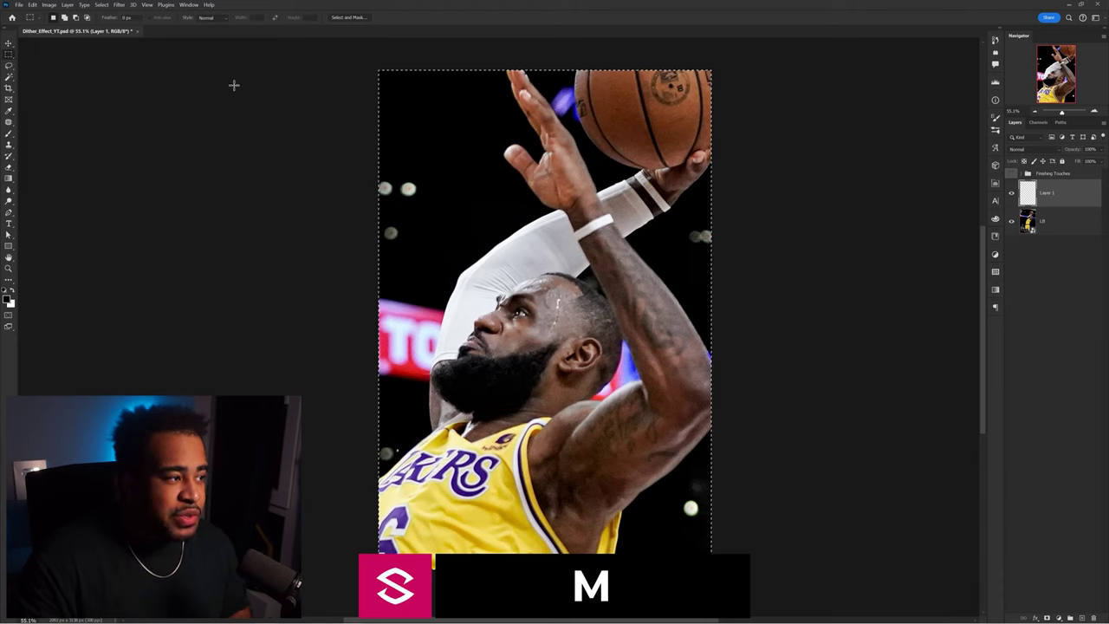
- Fill the selected canvas on the new layer with 50% Gray in Normal mode at 100% opacity and deselect
{"action": "right_click", "coordinate": [566, 150]}
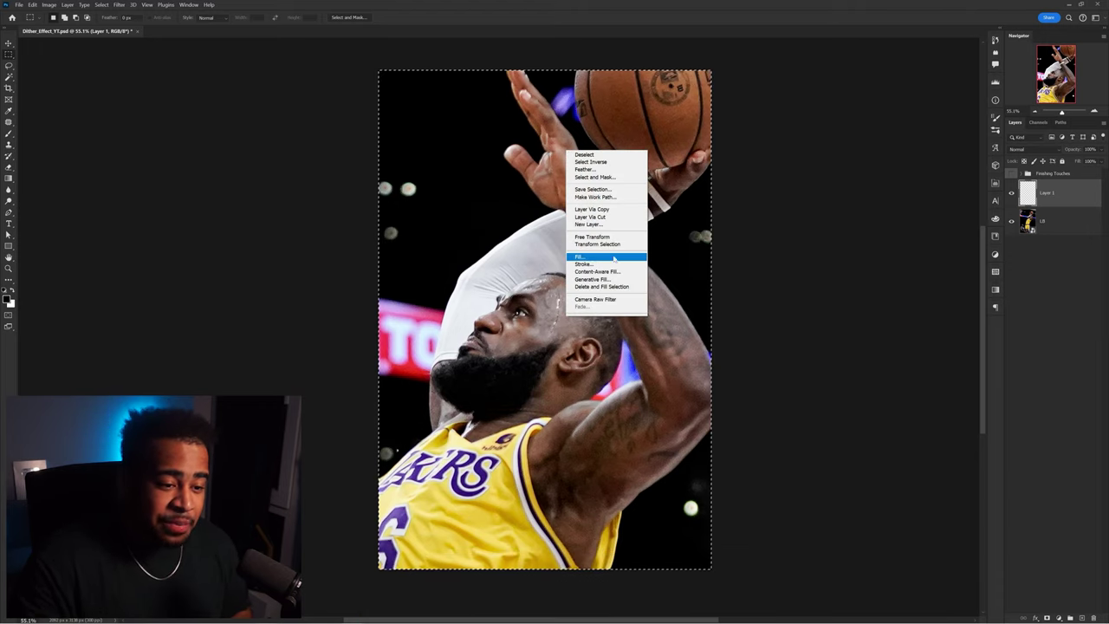
{"action": "left_click", "coordinate": [581, 257]}
{"action": "left_click", "coordinate": [545, 174]}
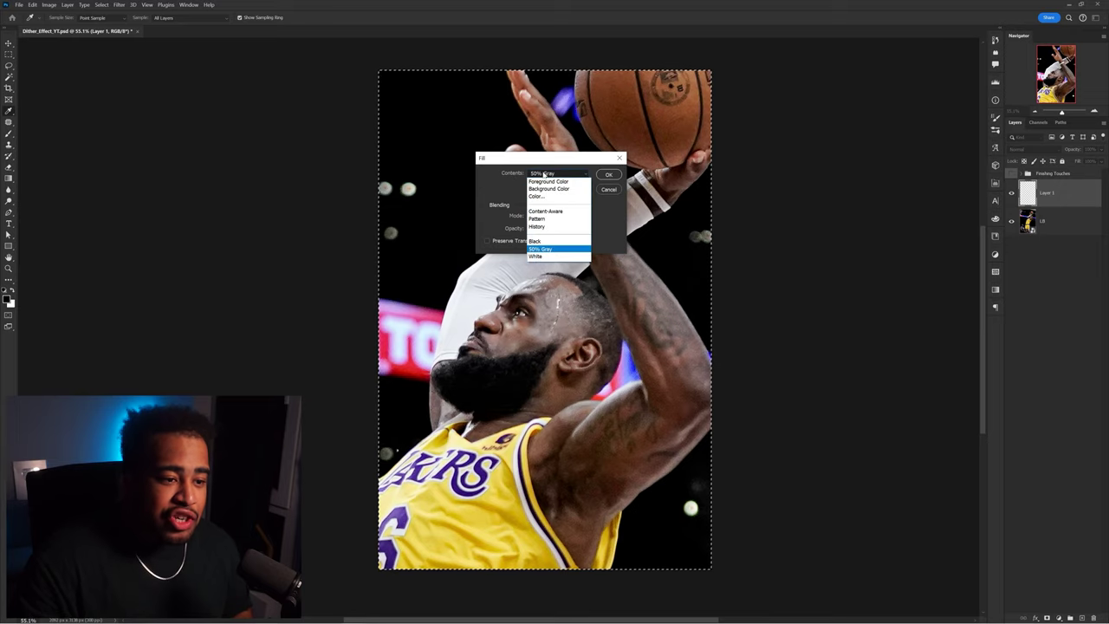
{"action": "left_click", "coordinate": [542, 250]}
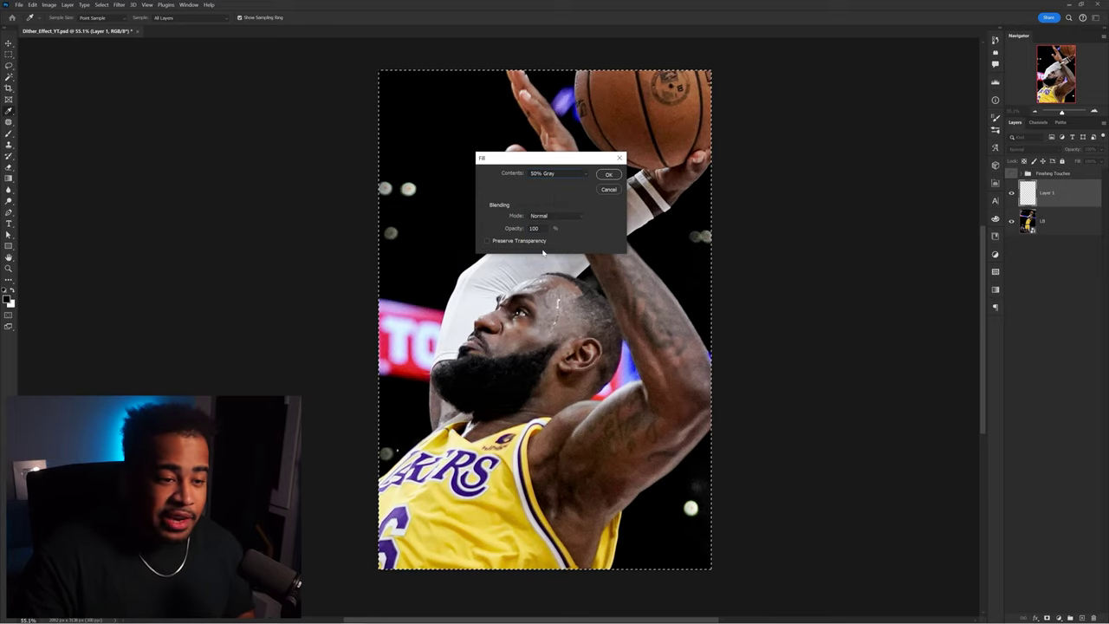
{"action": "left_click", "coordinate": [608, 174]}
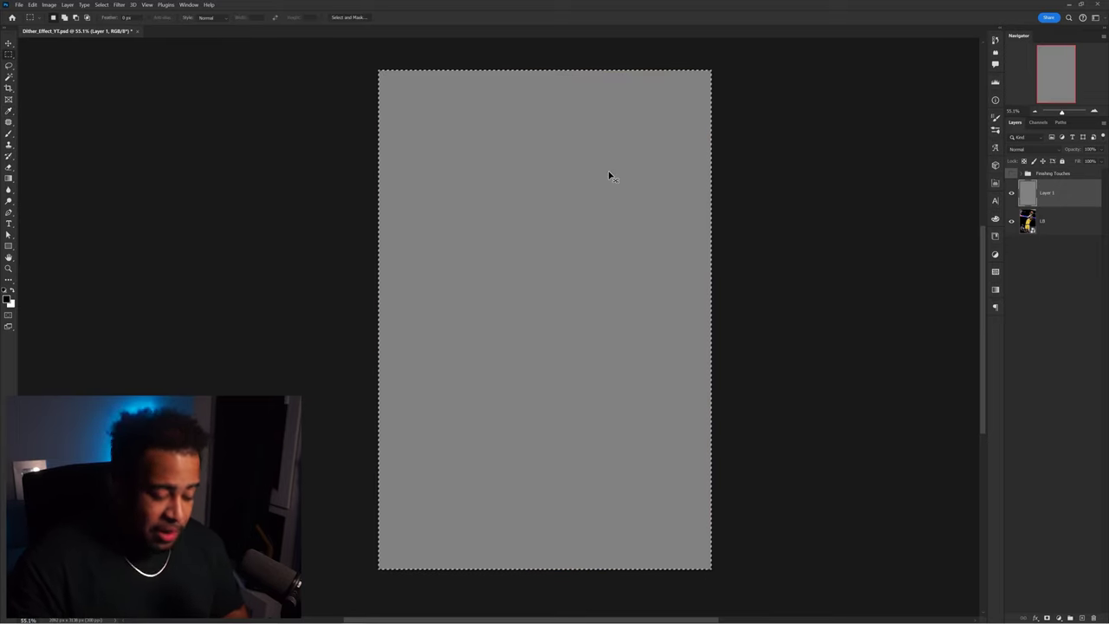
{"action": "right_click", "coordinate": [611, 176]}
{"action": "left_click", "coordinate": [628, 176]}
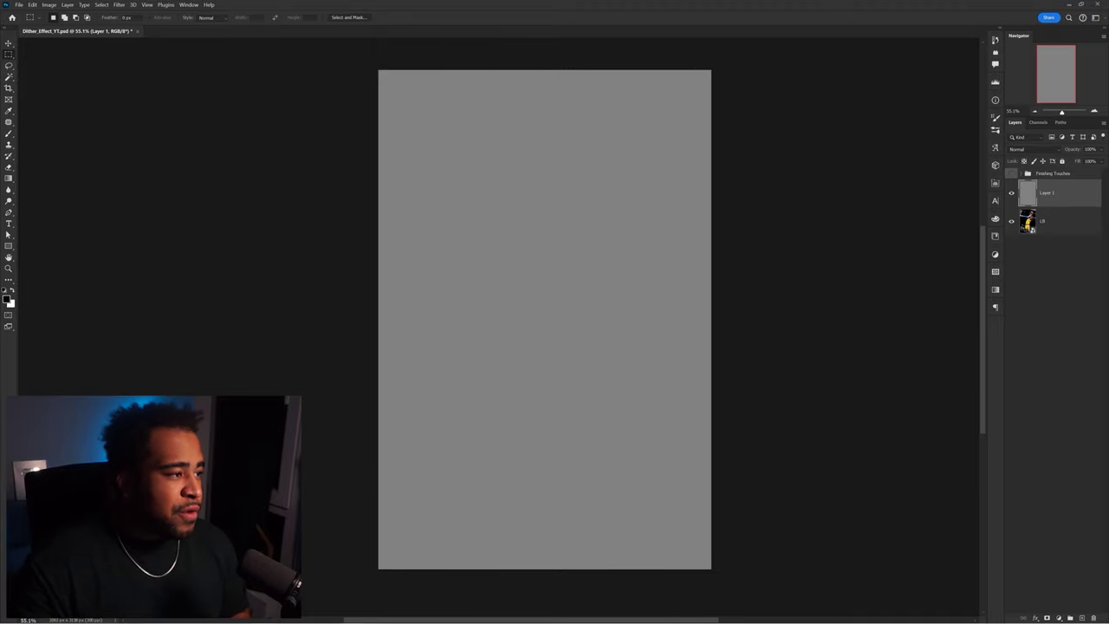
- Apply the Camera Raw Filter to the gray layer with Texture +10, Grain 100, Size 25 and Roughness 50
{"action": "left_click", "coordinate": [119, 6]}
{"action": "left_click", "coordinate": [154, 66]}
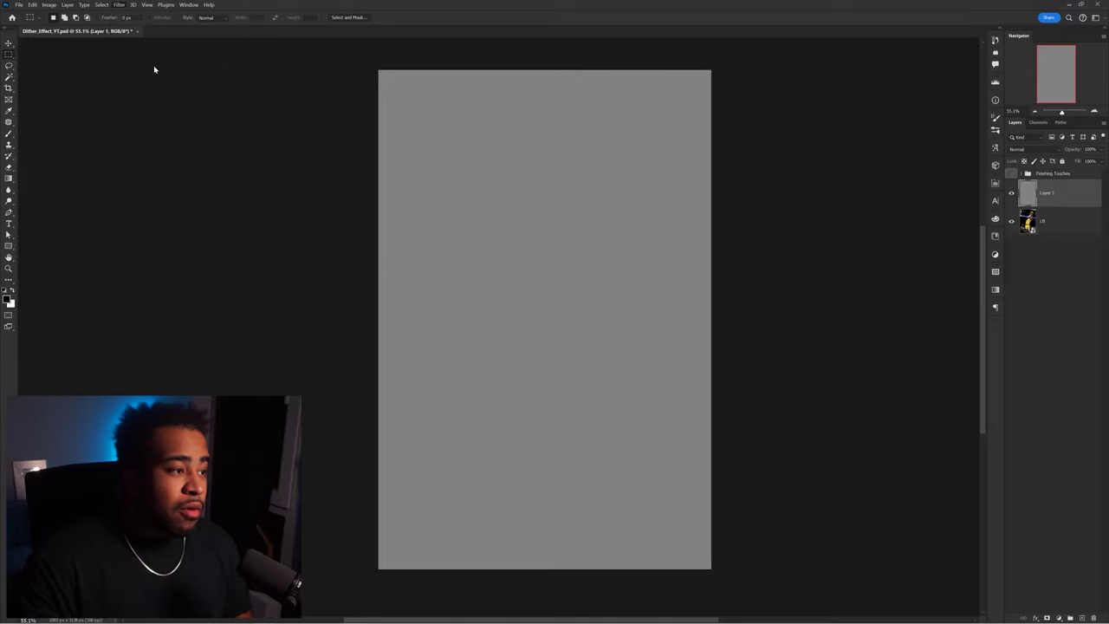
{"action": "left_click", "coordinate": [942, 250]}
{"action": "left_click", "coordinate": [941, 251]}
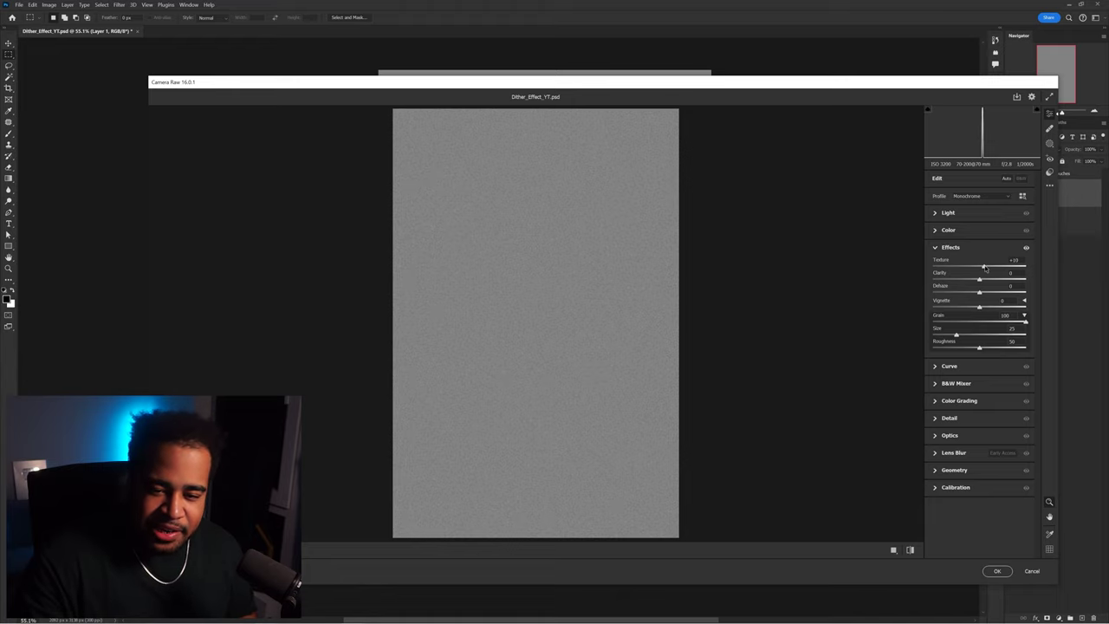
{"action": "left_click", "coordinate": [995, 571]}
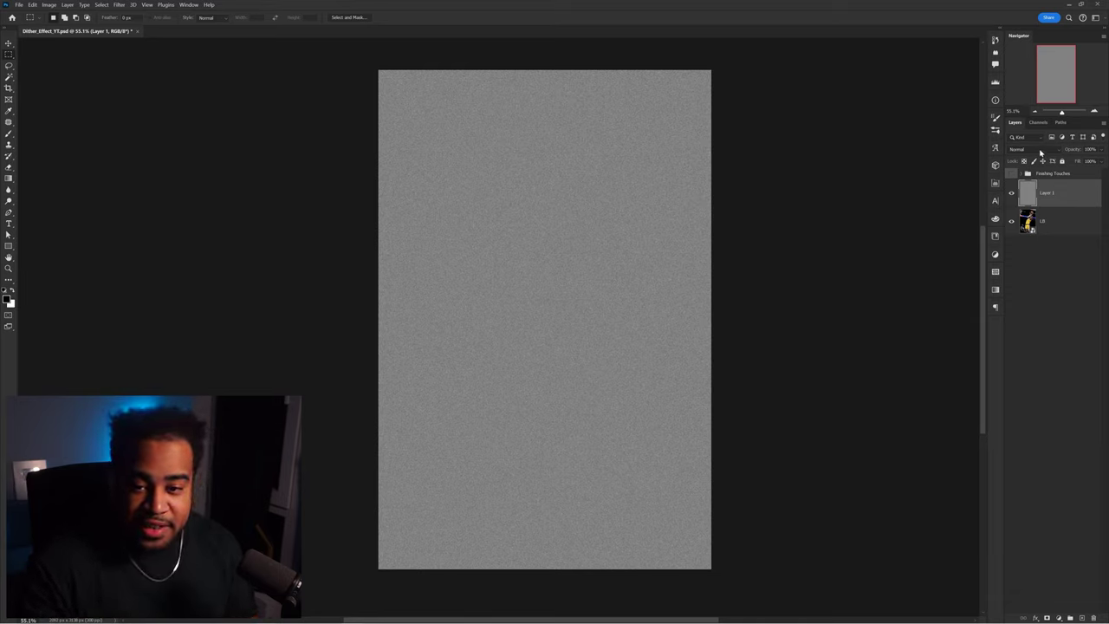
- Set the grain layer's blend mode to Overlay and check the grain over the photo
{"action": "left_click", "coordinate": [1041, 151]}
{"action": "left_click", "coordinate": [1022, 272]}
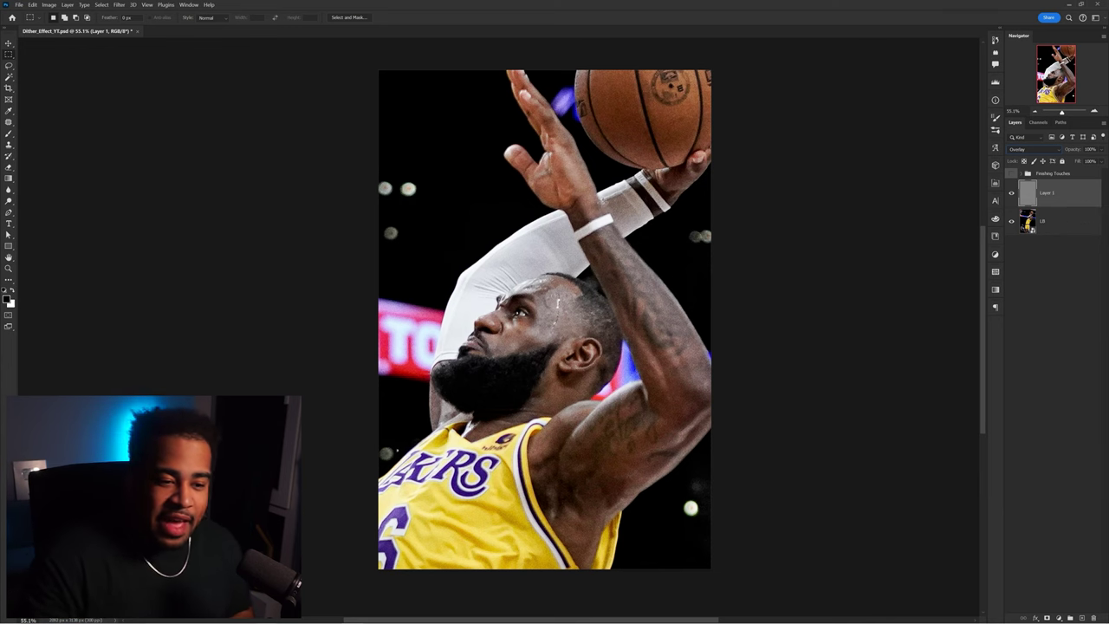
{"action": "key", "text": "v"}
{"action": "scroll", "coordinate": [563, 308], "scroll_direction": "up", "scroll_amount": 5}
{"action": "scroll", "coordinate": [602, 286], "scroll_direction": "down", "scroll_amount": 3}
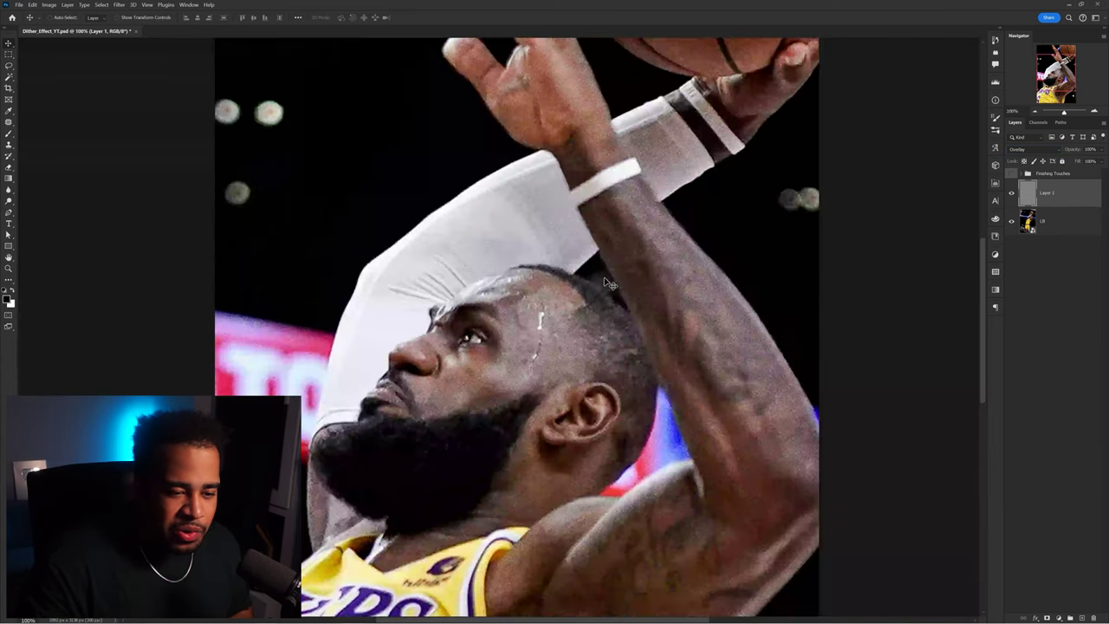
{"action": "scroll", "coordinate": [610, 284], "scroll_direction": "down", "scroll_amount": 4}
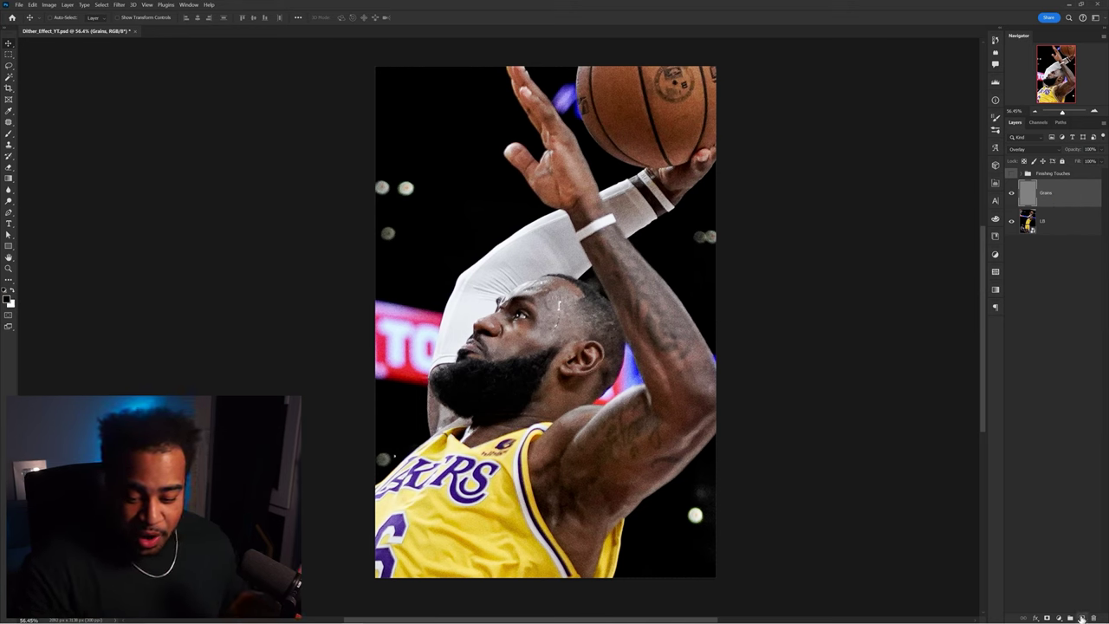
- Add another layer above Grains, save the document, and fill the new layer entirely with 50% Gray
{"action": "left_click", "coordinate": [1082, 618]}
{"action": "key", "text": "ctrl+s"}
{"action": "key", "text": "ctrl+a"}
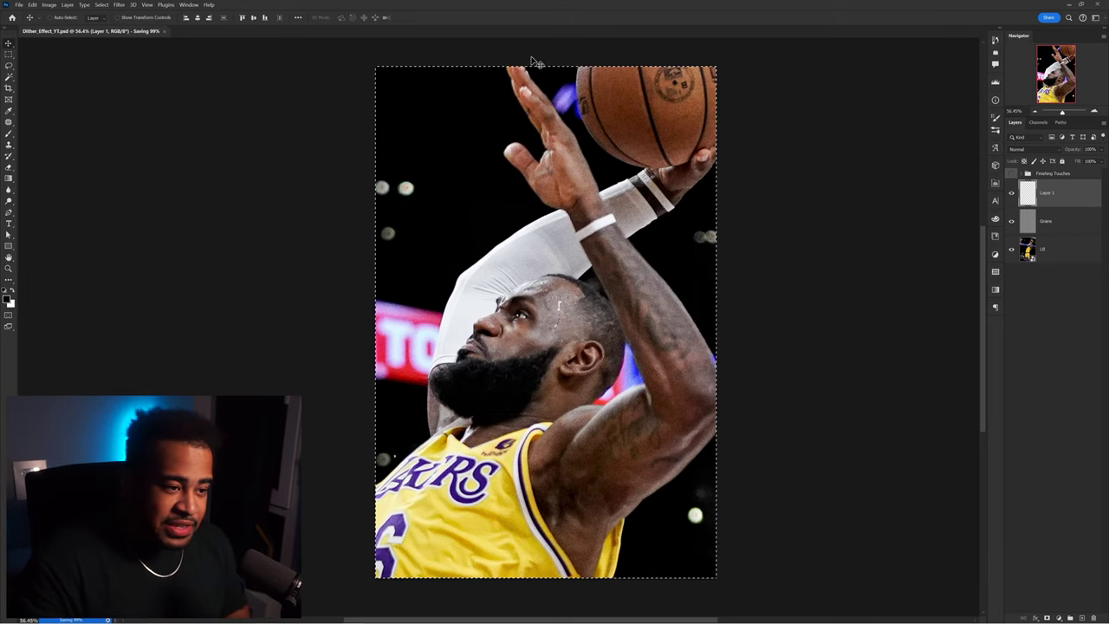
{"action": "key", "text": "m"}
{"action": "right_click", "coordinate": [548, 118]}
{"action": "left_click", "coordinate": [573, 225]}
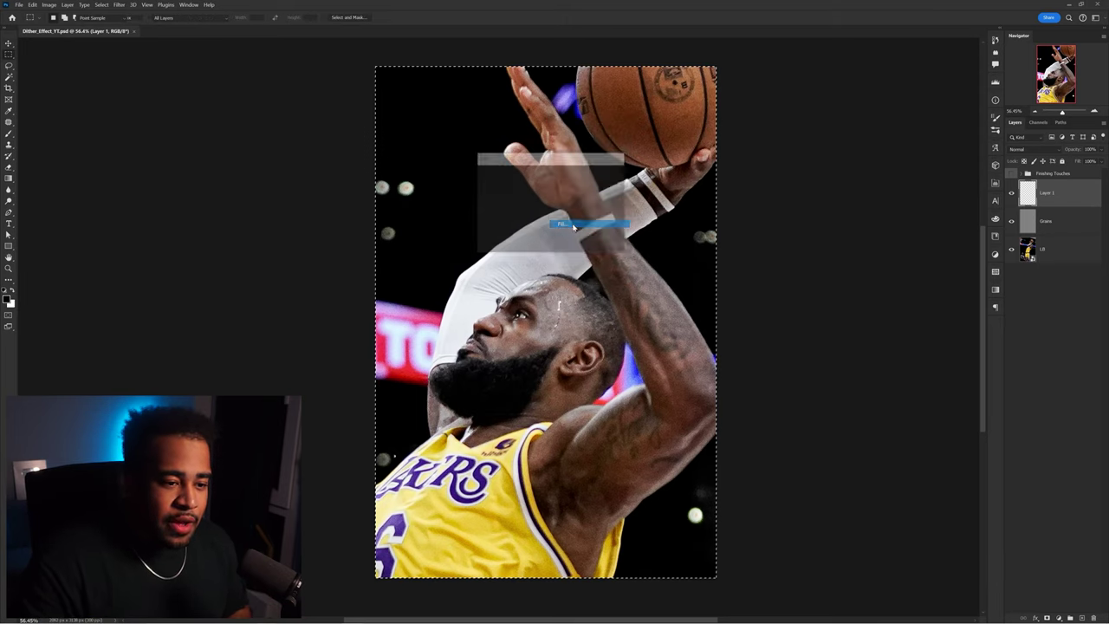
{"action": "left_click", "coordinate": [613, 177]}
{"action": "key", "text": "v"}
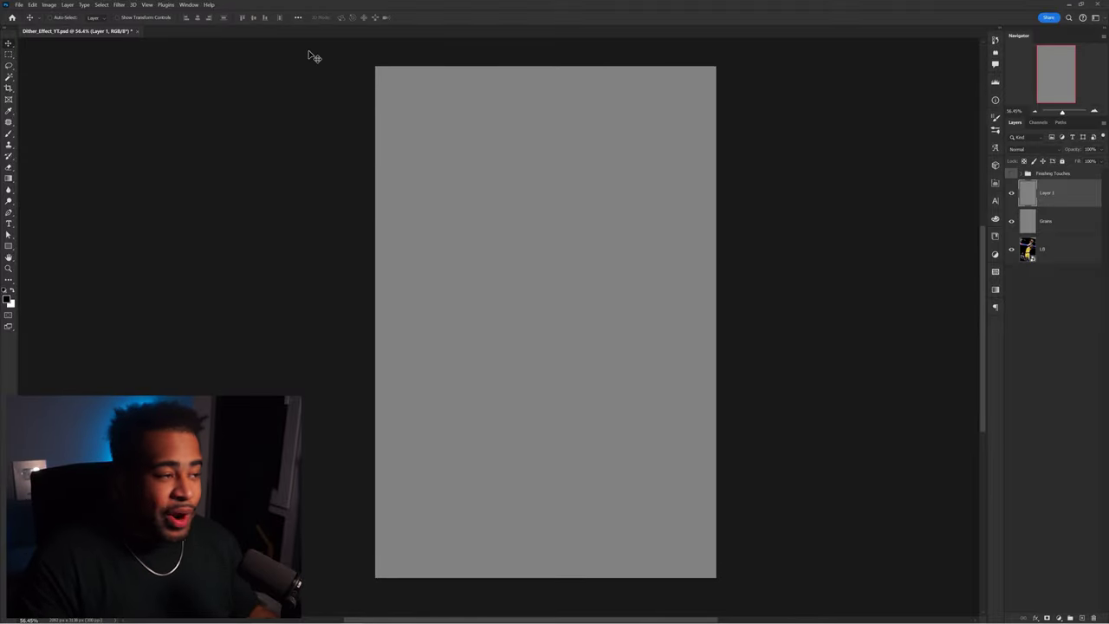
- Set up the Filter Gallery's Reticulation effect on the new gray layer with Density 40, Foreground Level 15 and Background Level 3, hiding Halftone Pattern
{"action": "left_click", "coordinate": [126, 5]}
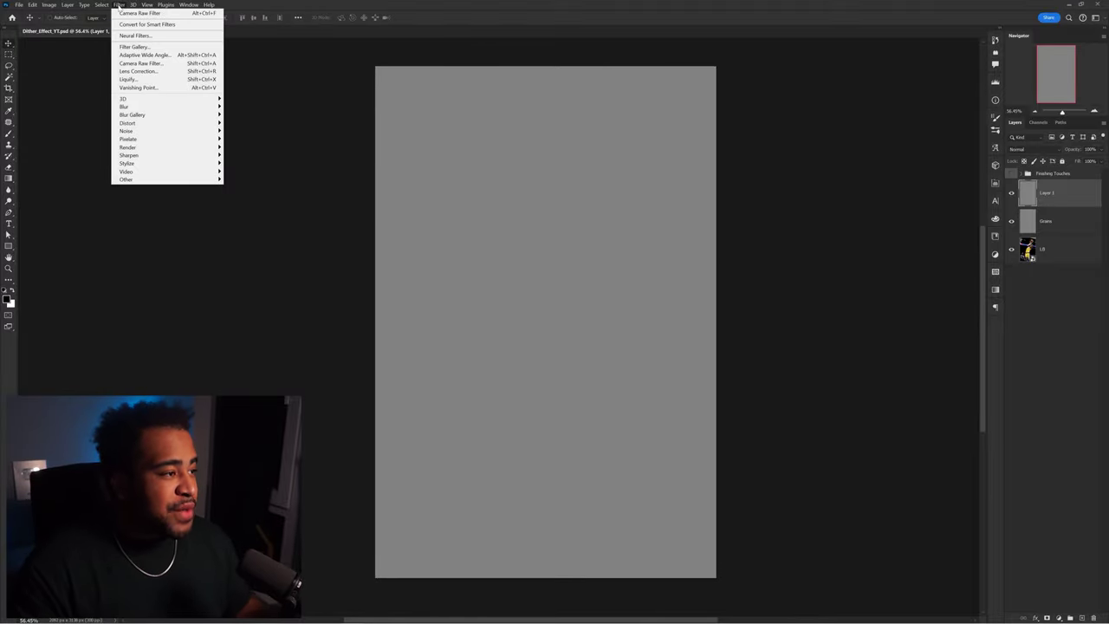
{"action": "left_click", "coordinate": [134, 46]}
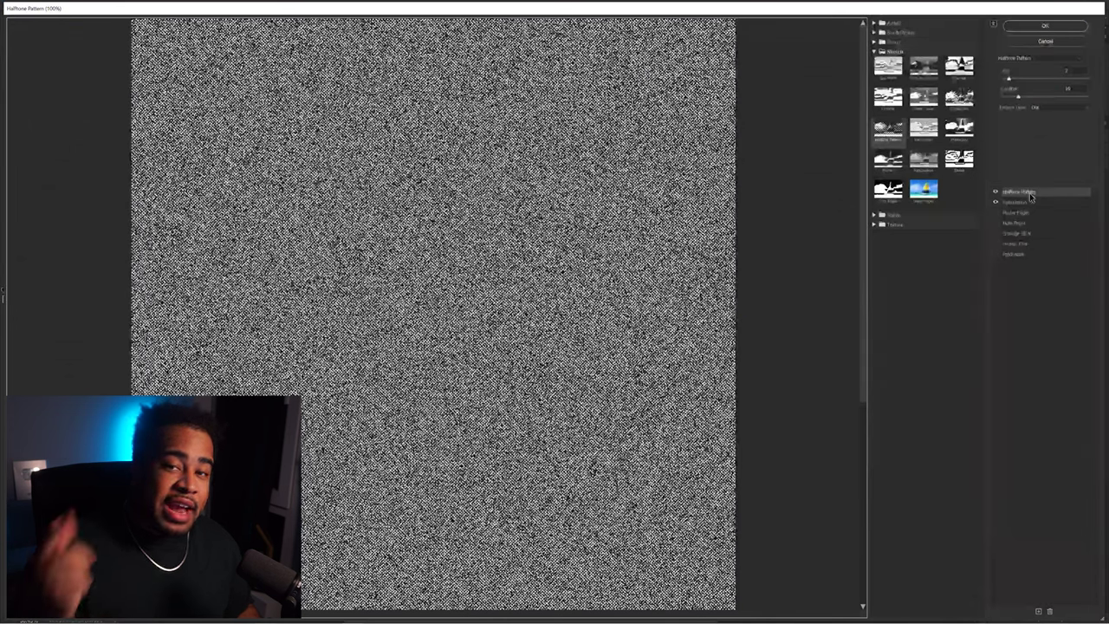
{"action": "left_click", "coordinate": [996, 191]}
{"action": "left_click", "coordinate": [893, 52]}
{"action": "left_click", "coordinate": [893, 53]}
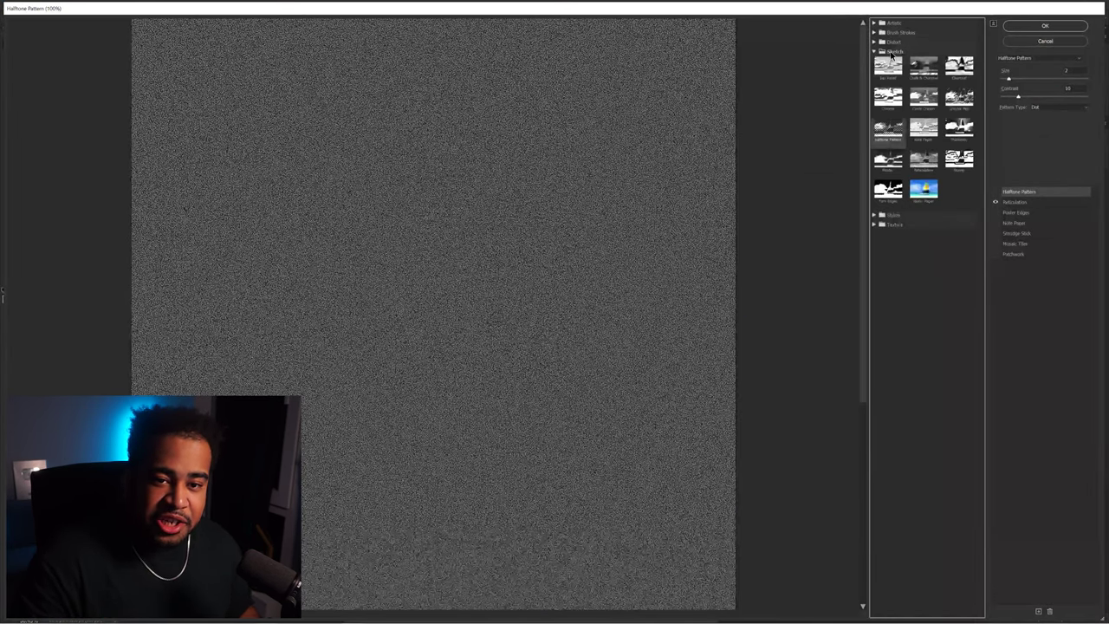
{"action": "left_click", "coordinate": [921, 161]}
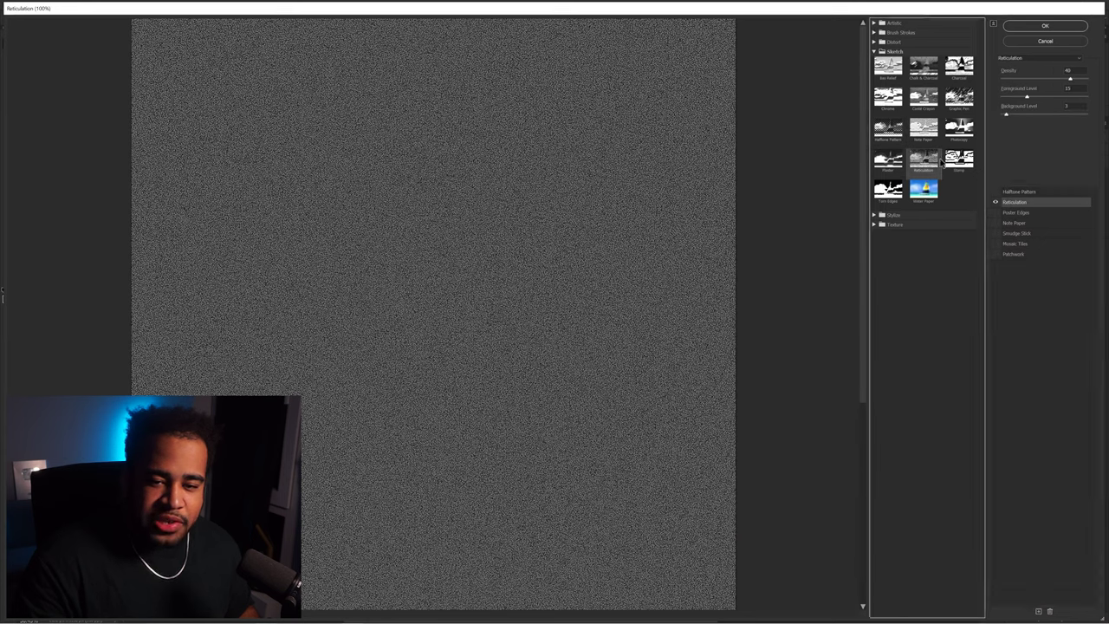
{"action": "left_click", "coordinate": [1069, 71]}
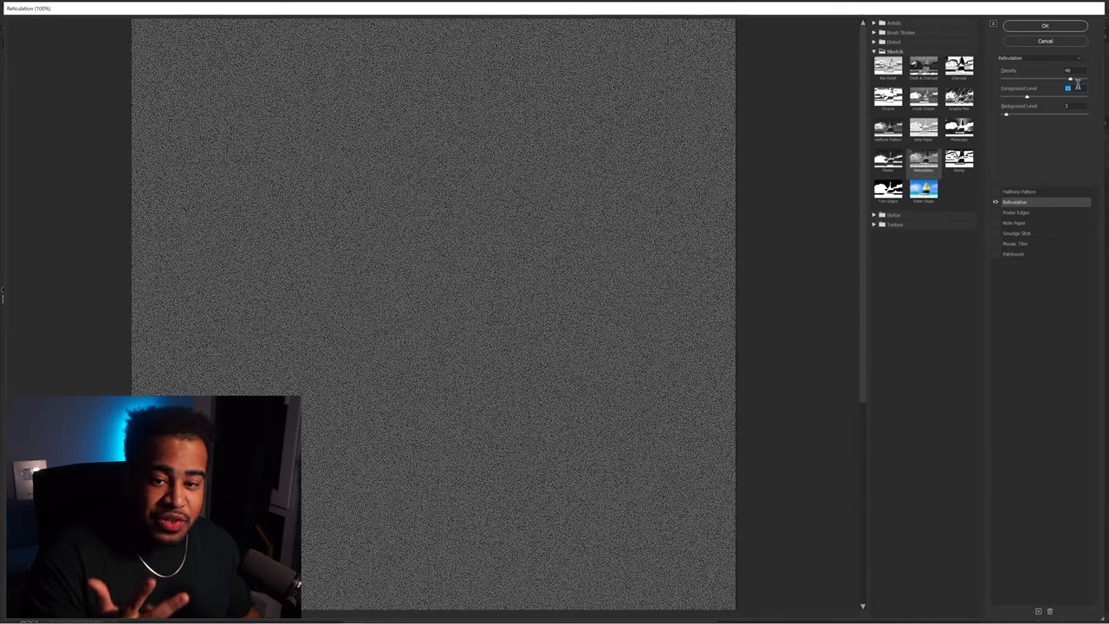
{"action": "left_click", "coordinate": [1027, 204]}
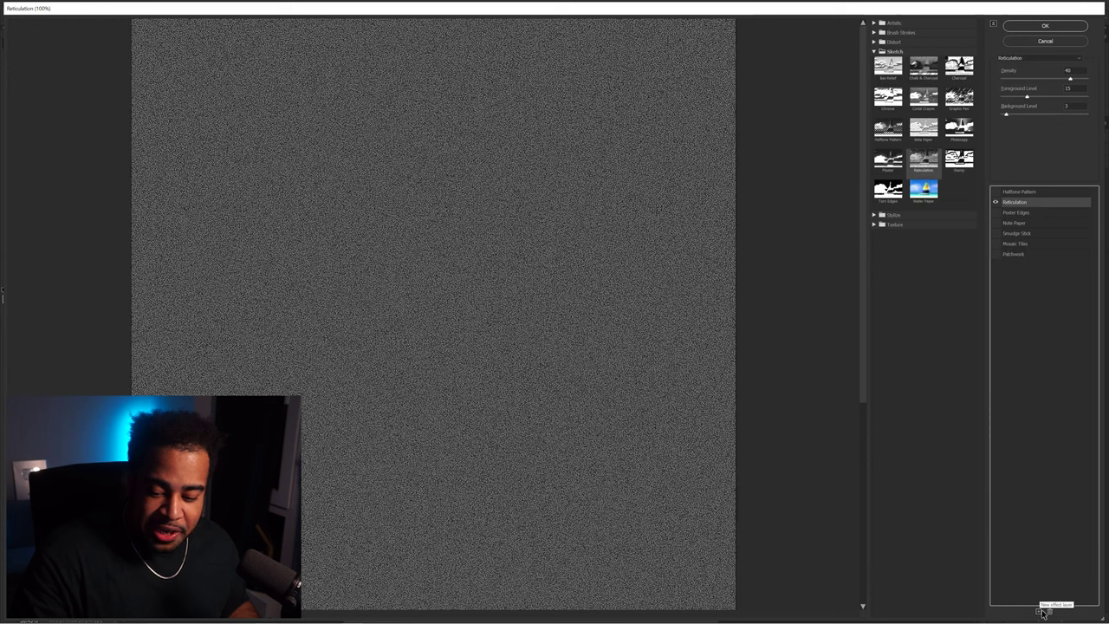
- Enable the Halftone Pattern effect above Reticulation with Size 2 and Contrast 10
{"action": "left_click", "coordinate": [1018, 192]}
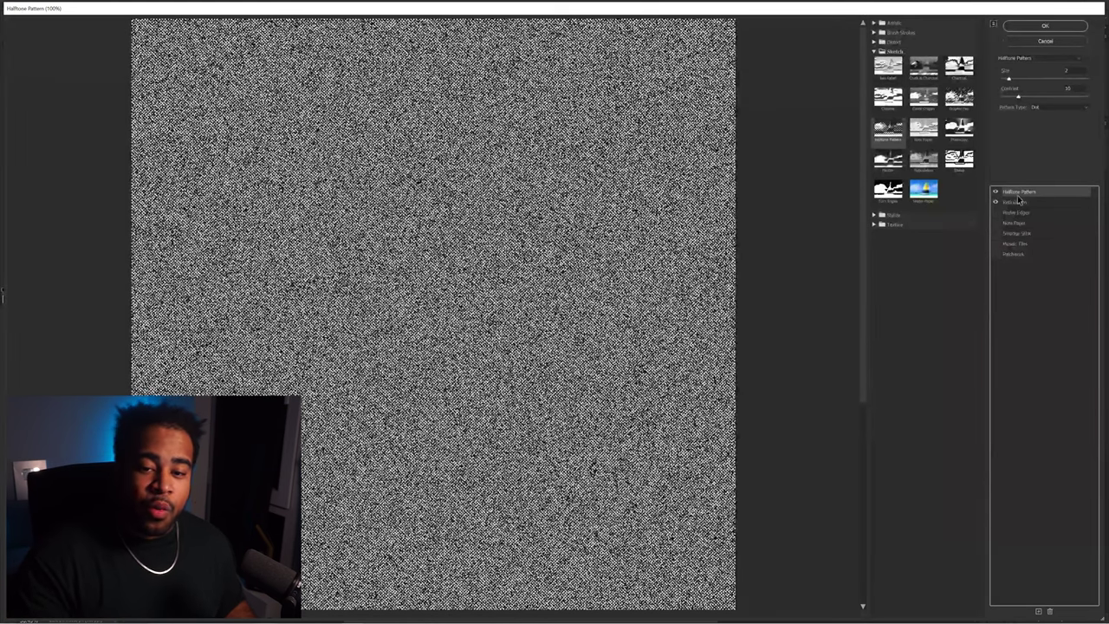
{"action": "left_click", "coordinate": [884, 128]}
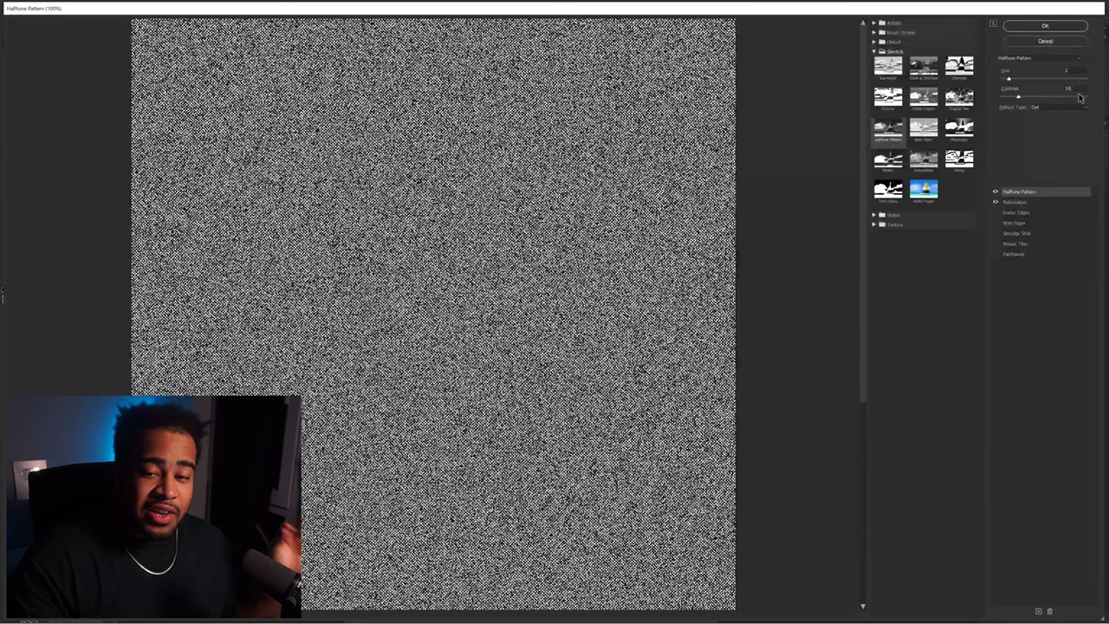
- Try alternative halftone pattern types, including Circle, and apply the Filter Gallery effects with the Dot pattern
{"action": "left_click", "coordinate": [1055, 107]}
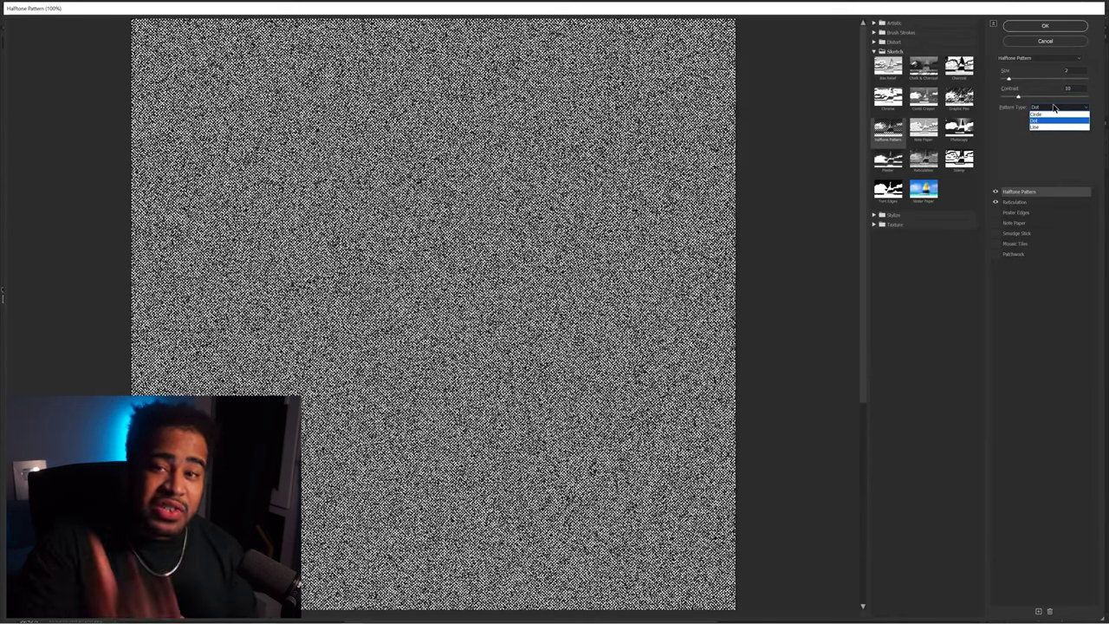
{"action": "left_click", "coordinate": [1043, 114]}
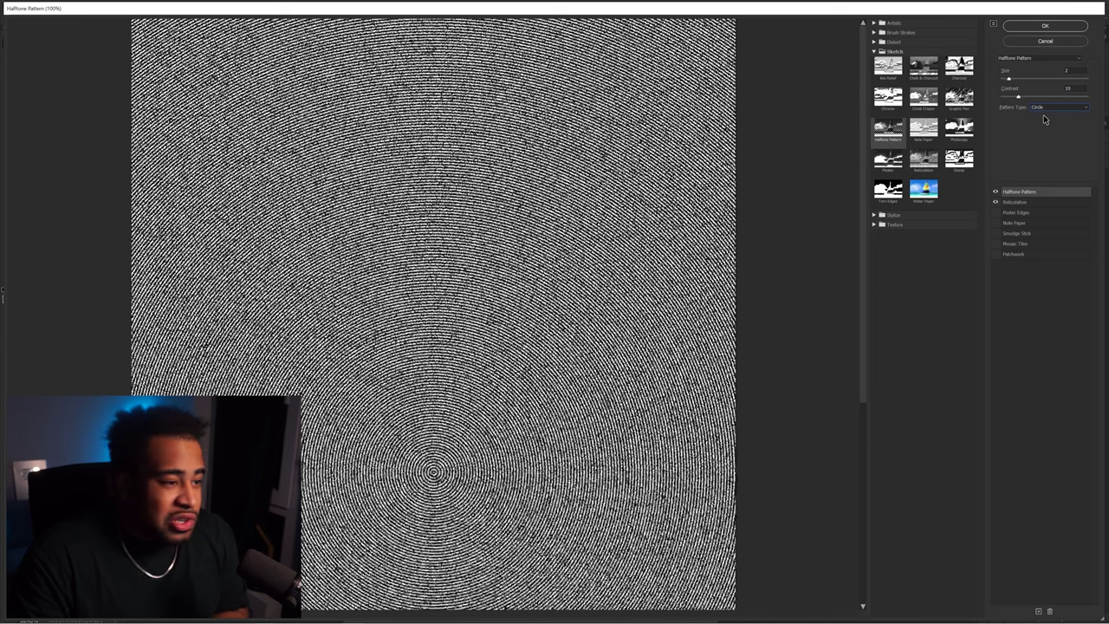
{"action": "left_click", "coordinate": [1049, 107]}
{"action": "left_click", "coordinate": [1044, 123]}
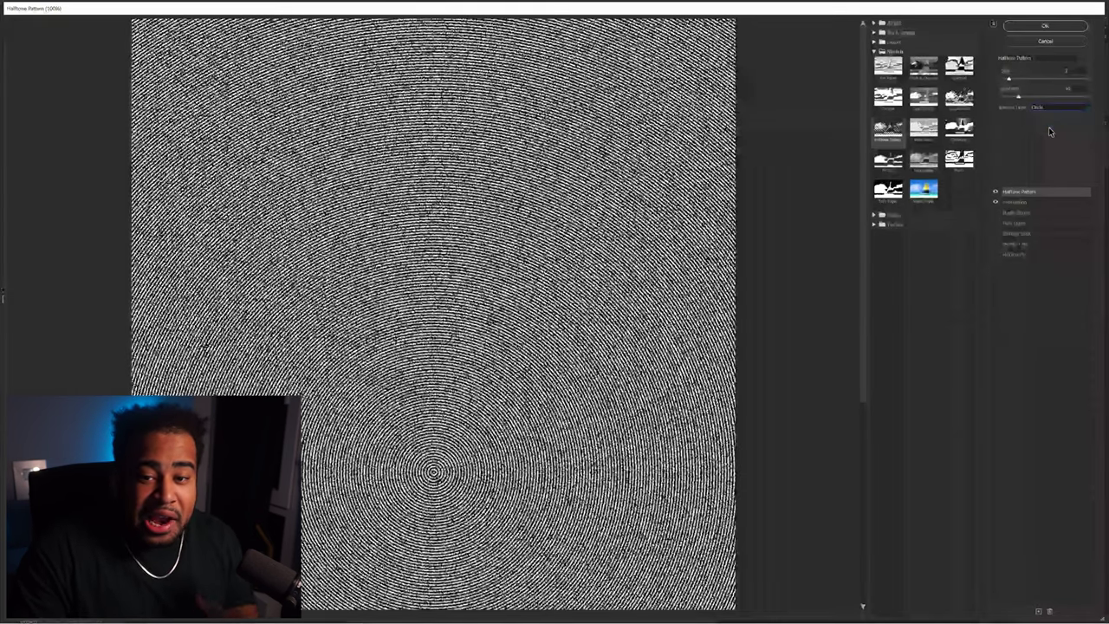
{"action": "left_click", "coordinate": [1045, 108]}
{"action": "left_click", "coordinate": [1044, 117]}
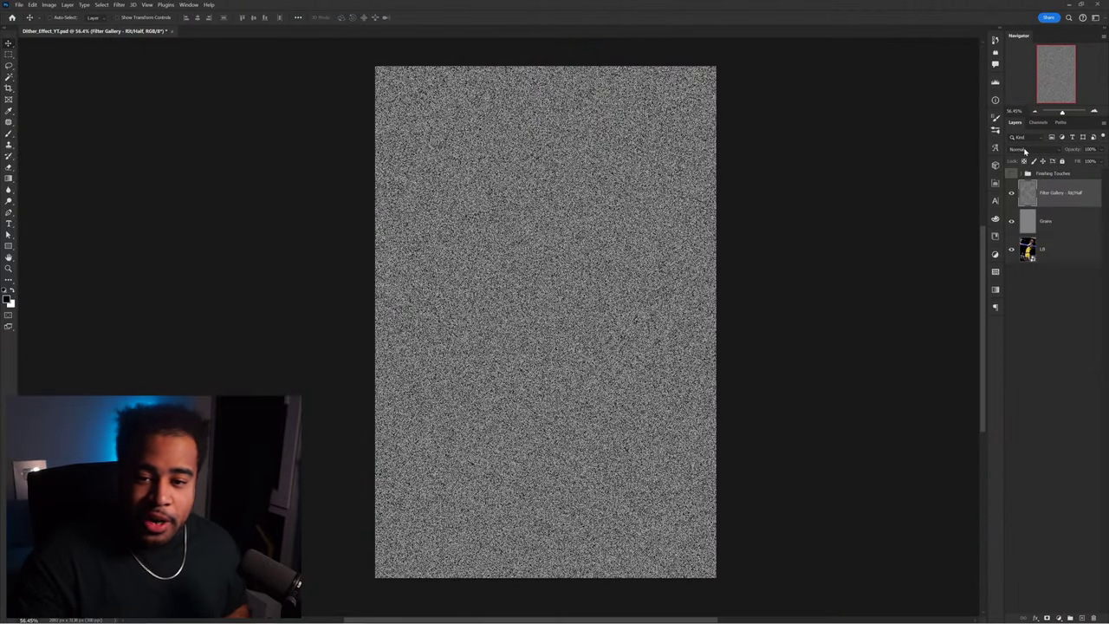
- Set the Filter Gallery texture layer's blend mode to Overlay and inspect the texture on the face up close
{"action": "left_click", "coordinate": [1025, 151]}
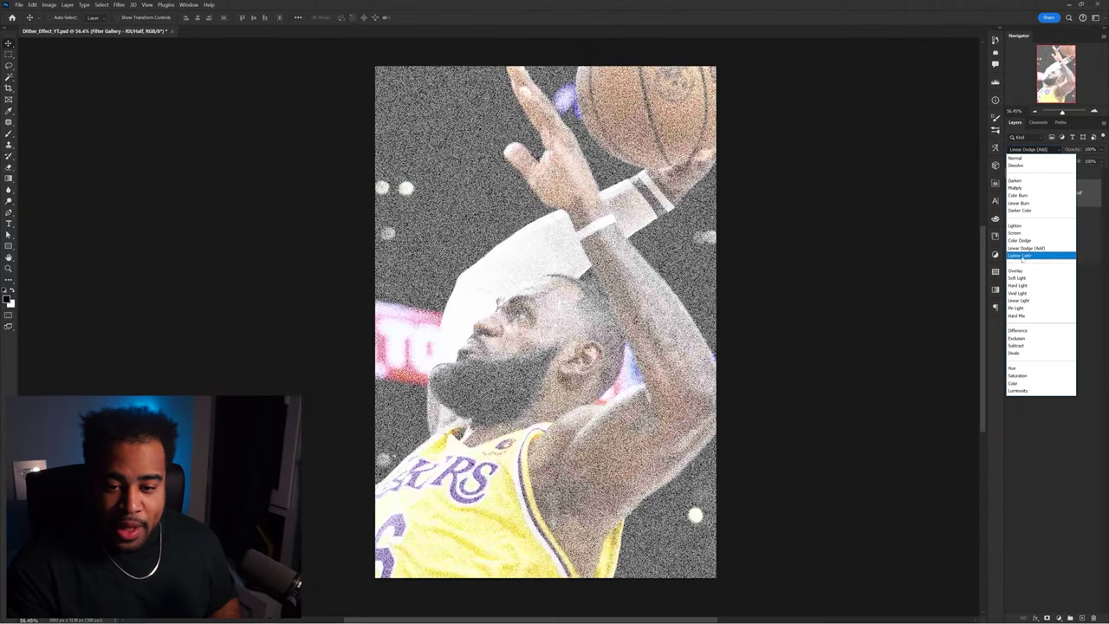
{"action": "left_click", "coordinate": [1027, 271]}
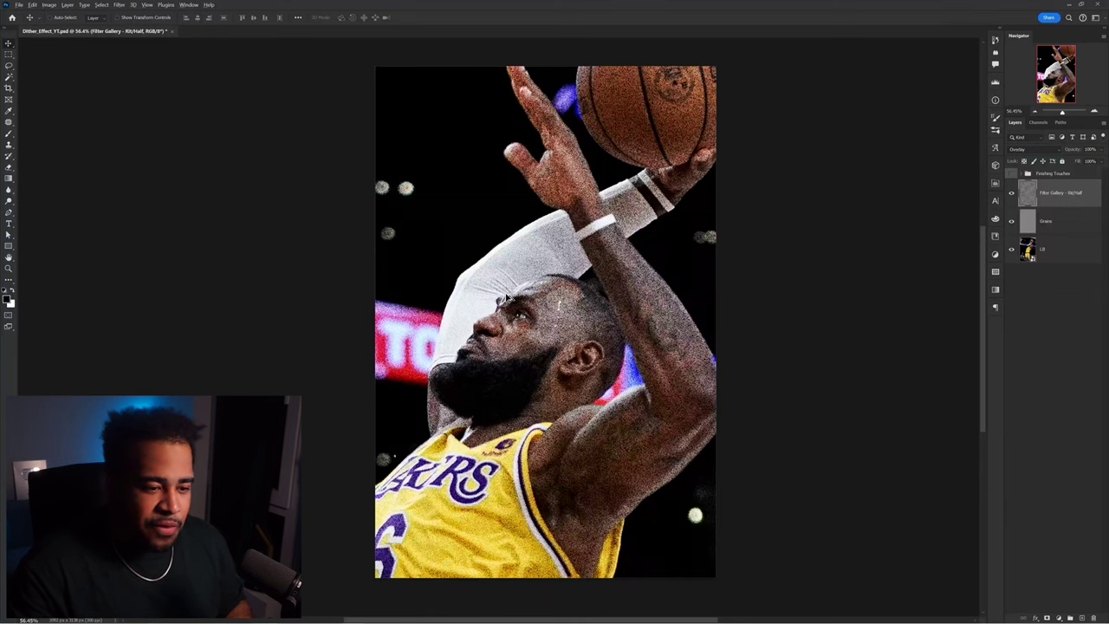
{"action": "key", "text": "ctrl+1"}
{"action": "scroll", "coordinate": [540, 320], "scroll_direction": "up", "scroll_amount": 2}
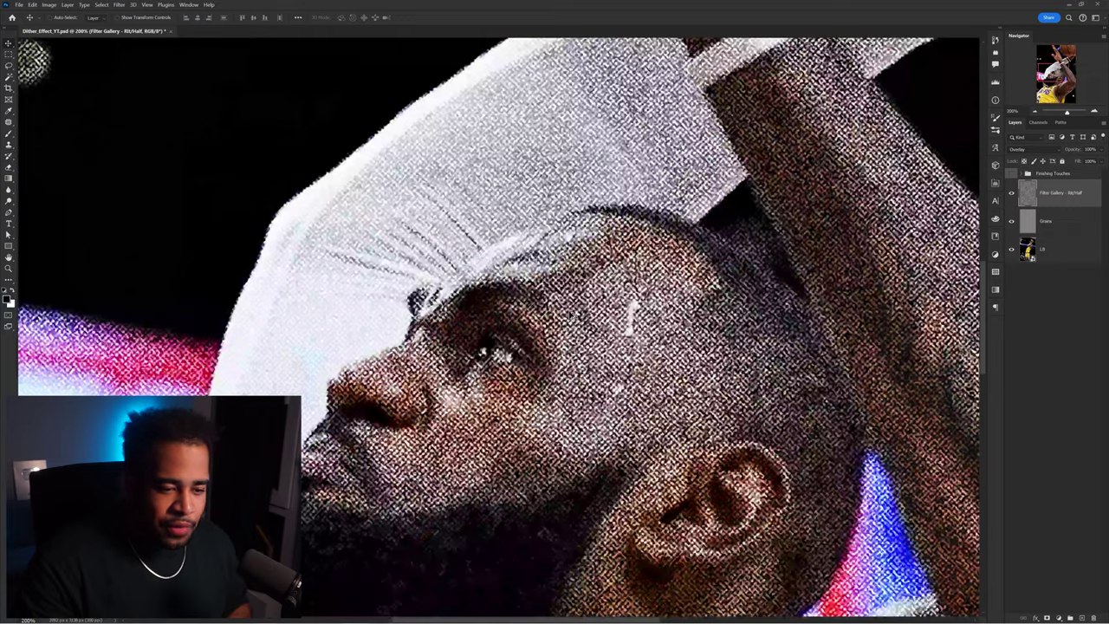
{"action": "scroll", "coordinate": [540, 320], "scroll_direction": "down", "scroll_amount": 5}
{"action": "scroll", "coordinate": [606, 295], "scroll_direction": "up", "scroll_amount": 2}
{"action": "scroll", "coordinate": [642, 274], "scroll_direction": "down", "scroll_amount": 1}
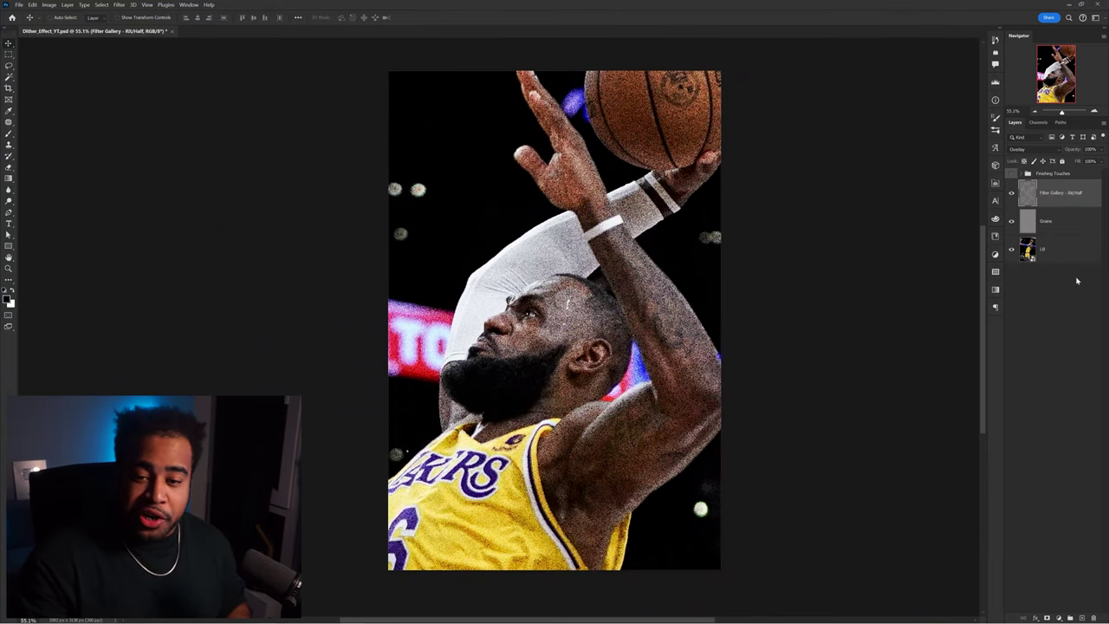
- Convert the photo, Grains and Filter Gallery layers into one smart object and rename it "The start"
{"action": "left_click", "coordinate": [1057, 252], "text": "shift"}
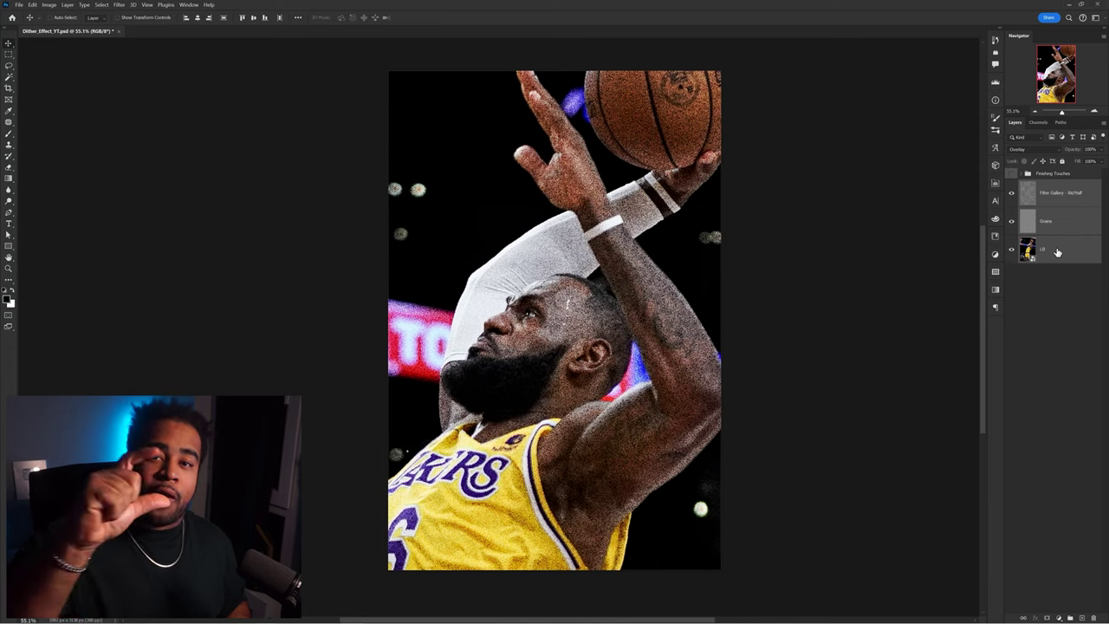
{"action": "right_click", "coordinate": [1068, 198]}
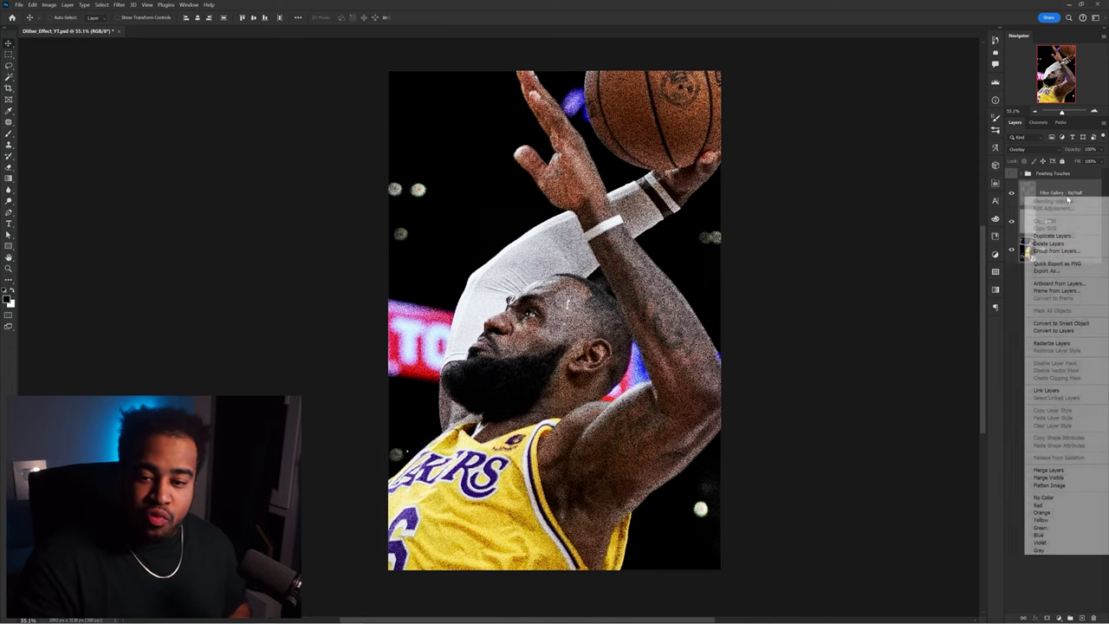
{"action": "left_click", "coordinate": [1046, 323]}
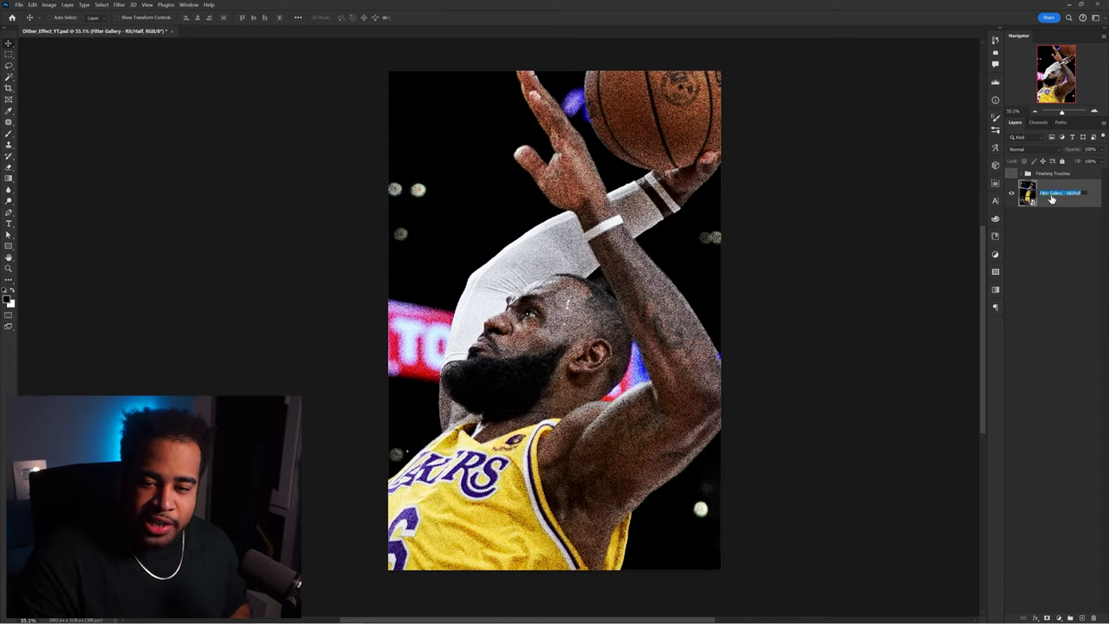
{"action": "type", "text": "The start"}
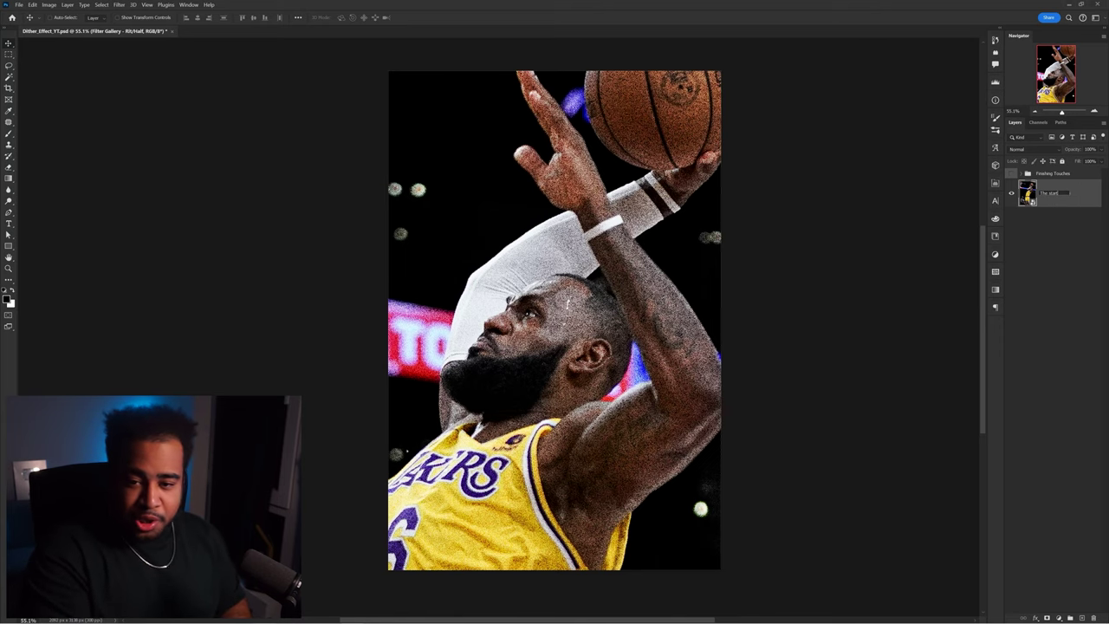
{"action": "key", "text": "Return"}
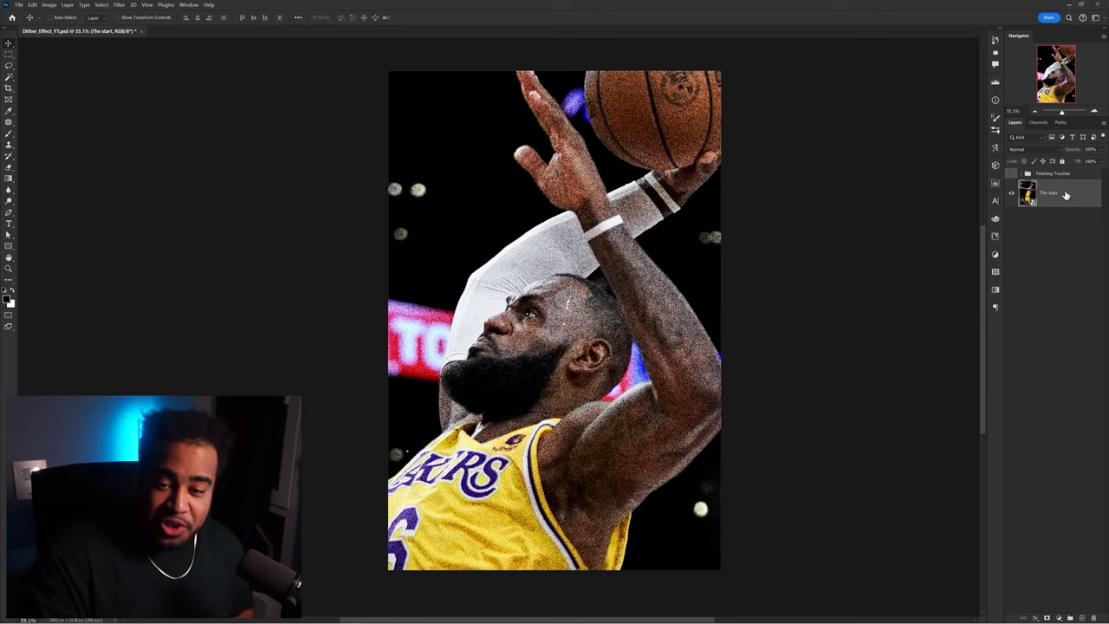
- Add a Threshold adjustment layer above The start and set its threshold level to 107
{"action": "left_click", "coordinate": [1060, 618]}
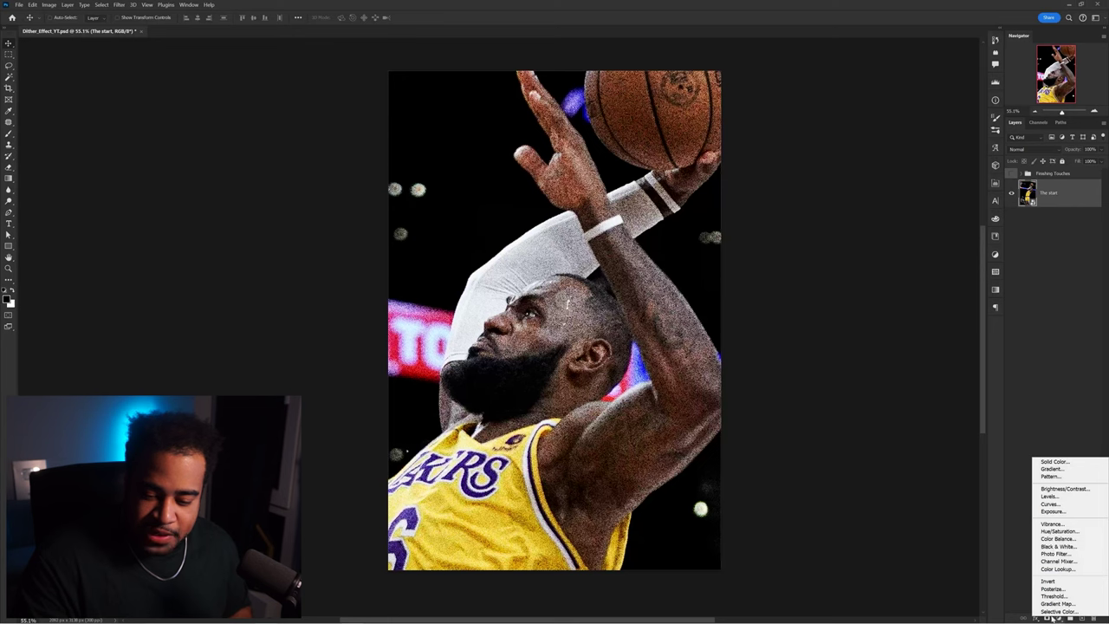
{"action": "left_click", "coordinate": [1054, 597]}
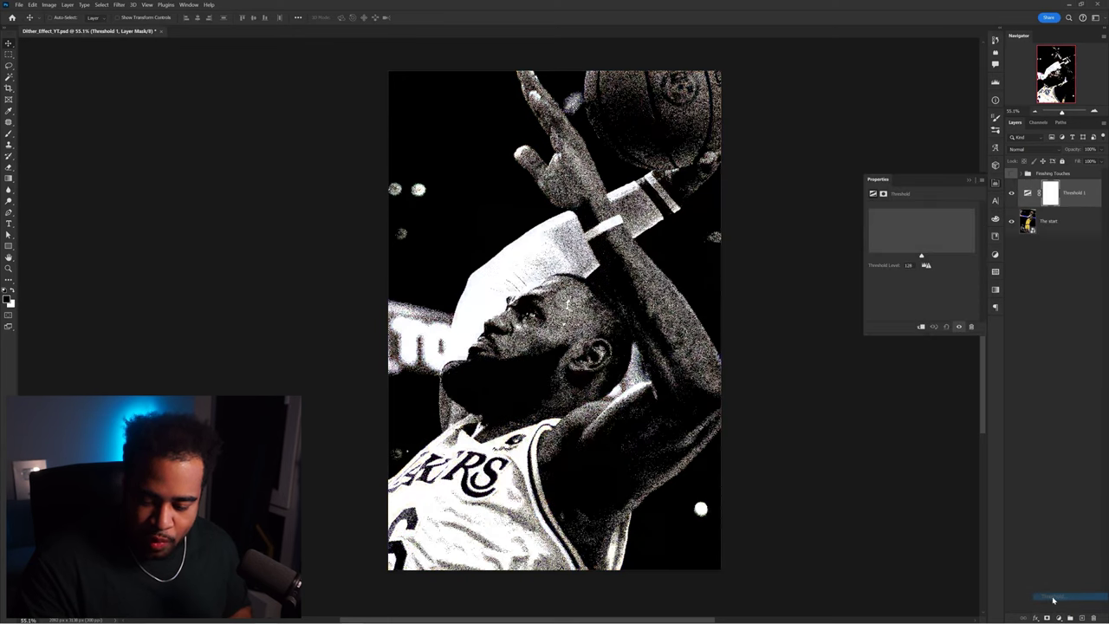
{"action": "left_click_drag", "start_coordinate": [921, 256], "coordinate": [922, 258]}
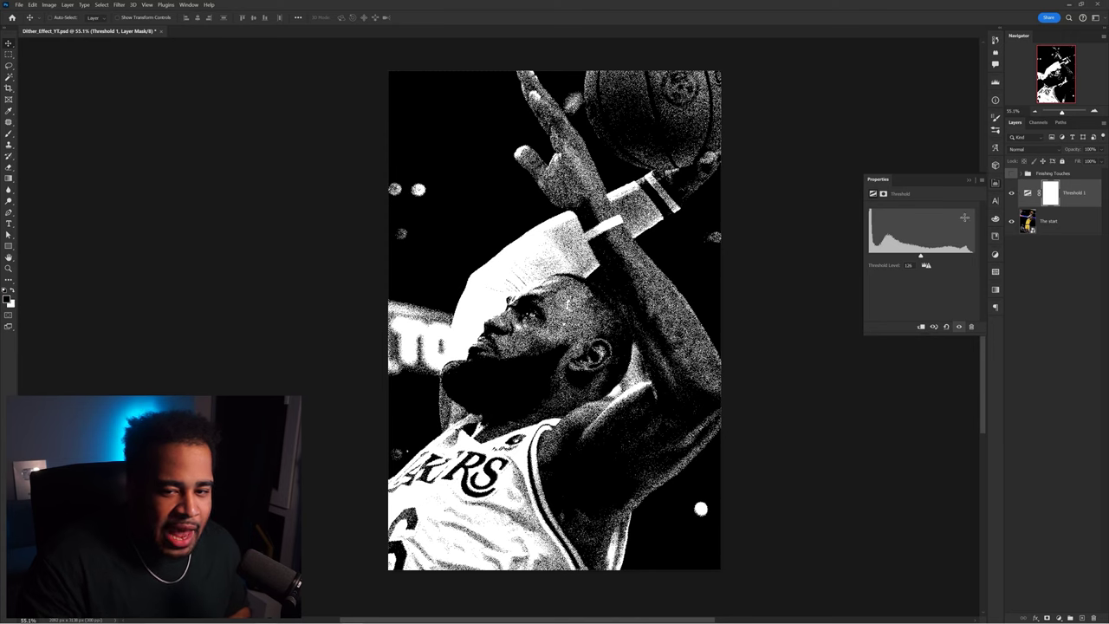
{"action": "left_click_drag", "start_coordinate": [921, 257], "coordinate": [912, 259]}
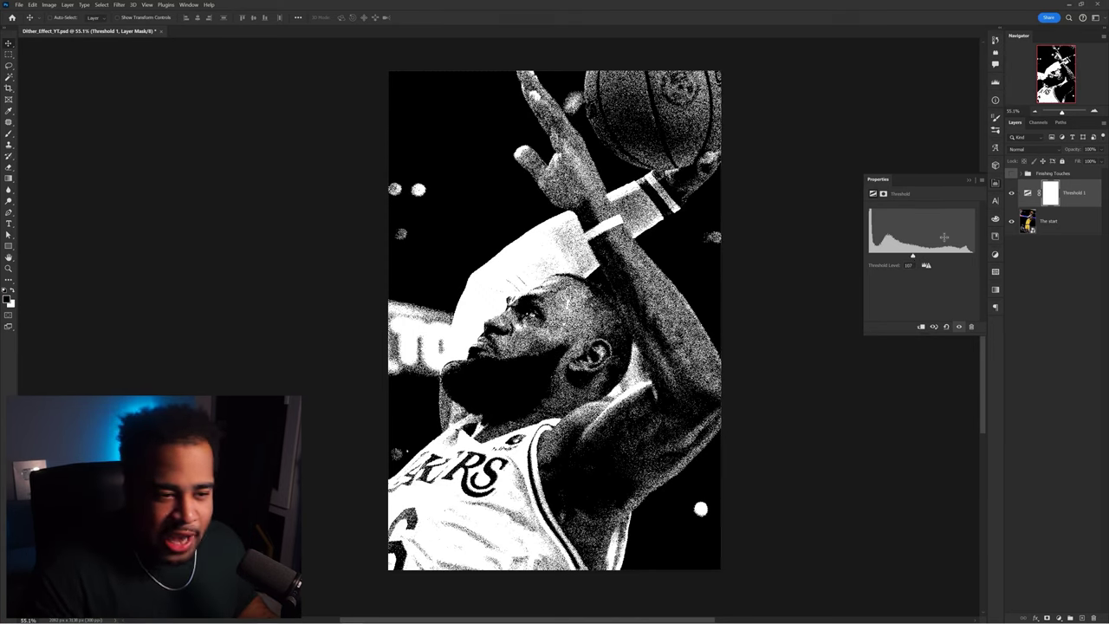
- Group the Threshold adjustment with The start layer and name the group "1- Group"
{"action": "left_click", "coordinate": [1037, 200]}
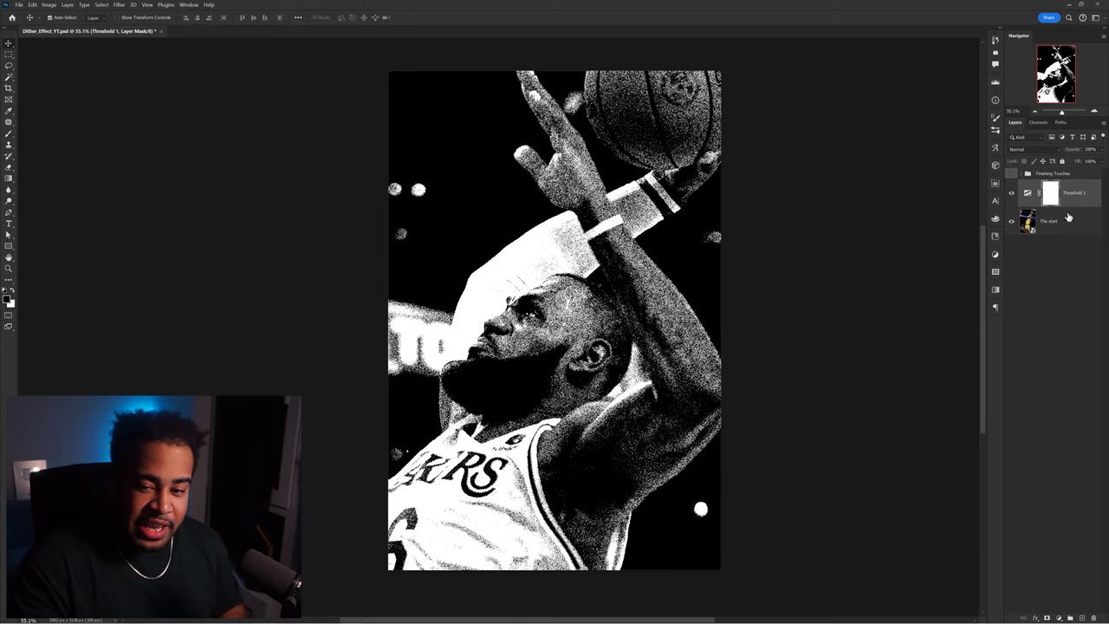
{"action": "left_click", "coordinate": [1071, 219]}
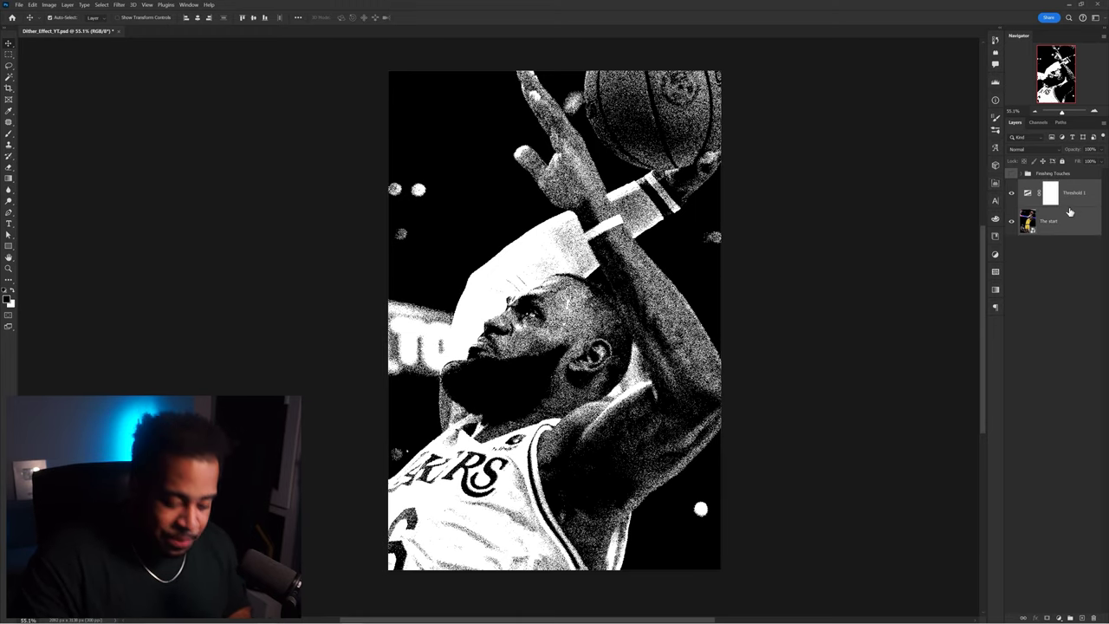
{"action": "key", "text": "ctrl+g"}
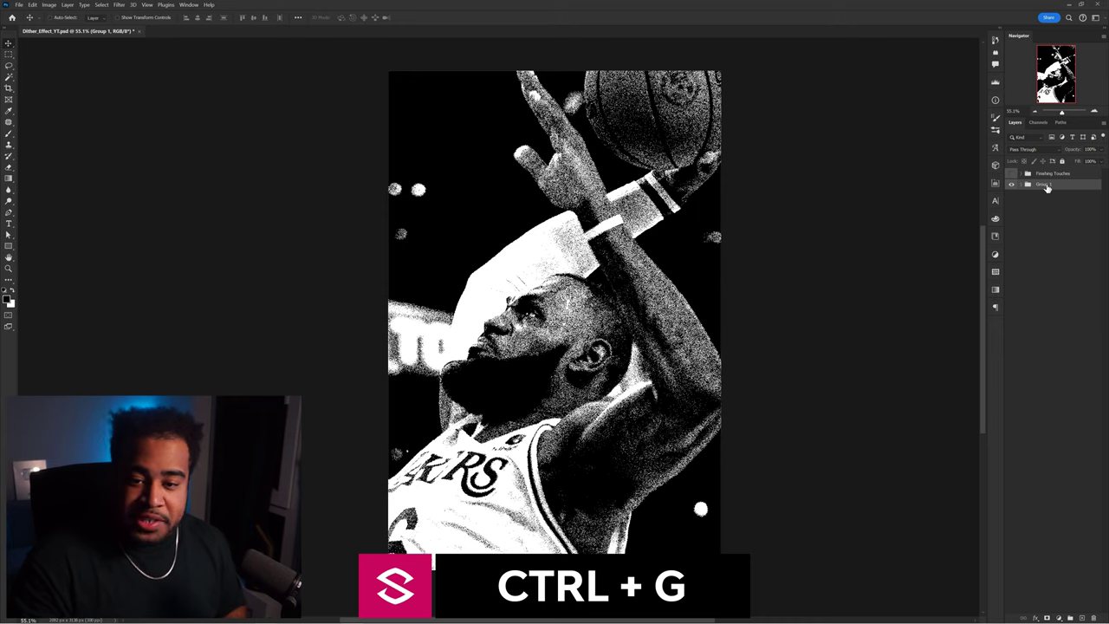
{"action": "type", "text": "1- Group"}
{"action": "key", "text": "Return"}
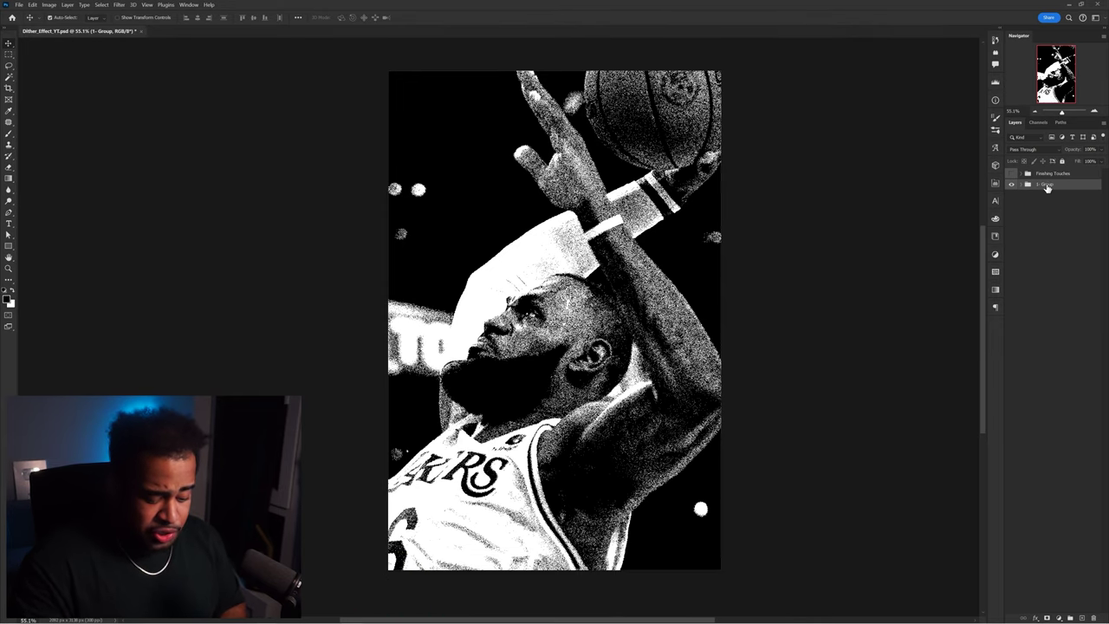
- Nest 1- Group inside another group named "2- Group"
{"action": "key", "text": "ctrl+g"}
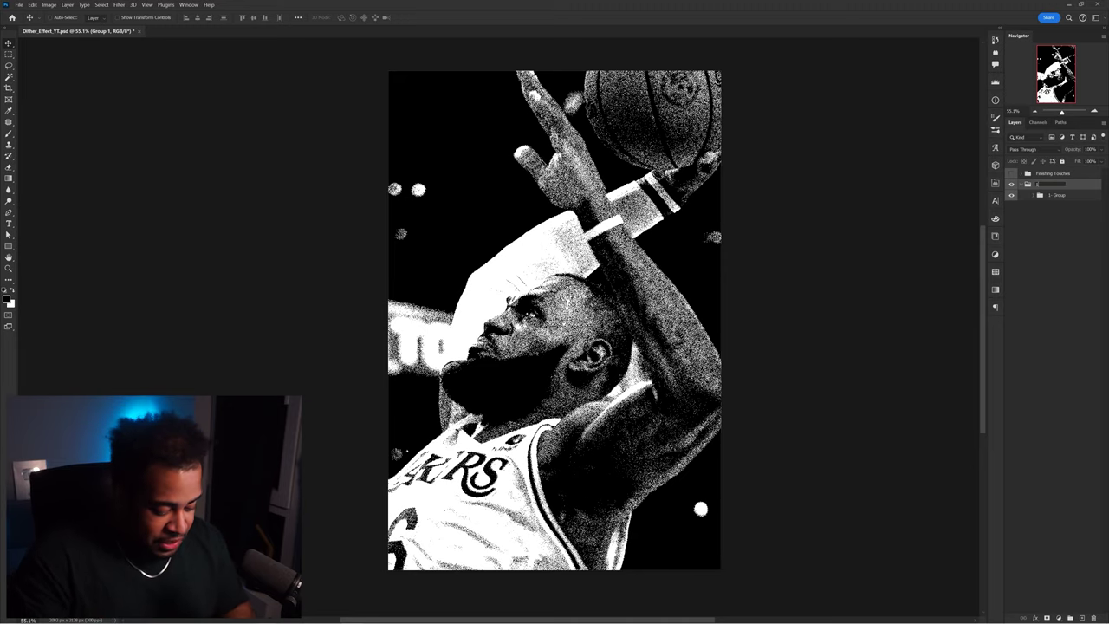
{"action": "type", "text": "2- Group"}
{"action": "key", "text": "Return"}
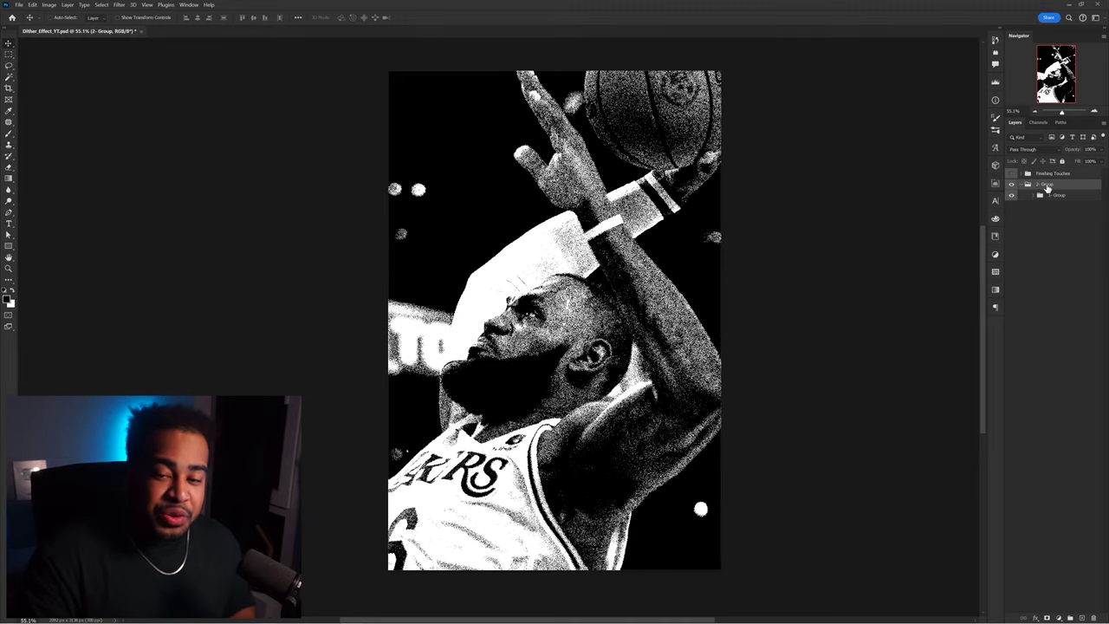
- Hide the blacks of 1- Group by setting its Blend If Current Layer black value to 15
{"action": "left_click", "coordinate": [1075, 197]}
{"action": "double_click", "coordinate": [1041, 197]}
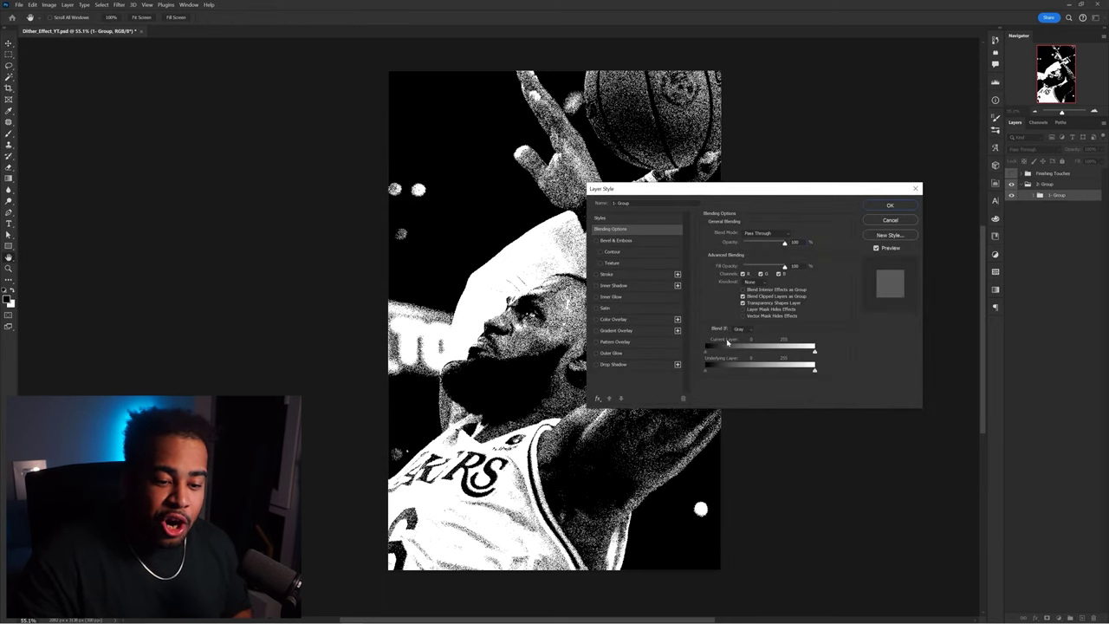
{"action": "left_click_drag", "start_coordinate": [705, 351], "coordinate": [714, 353]}
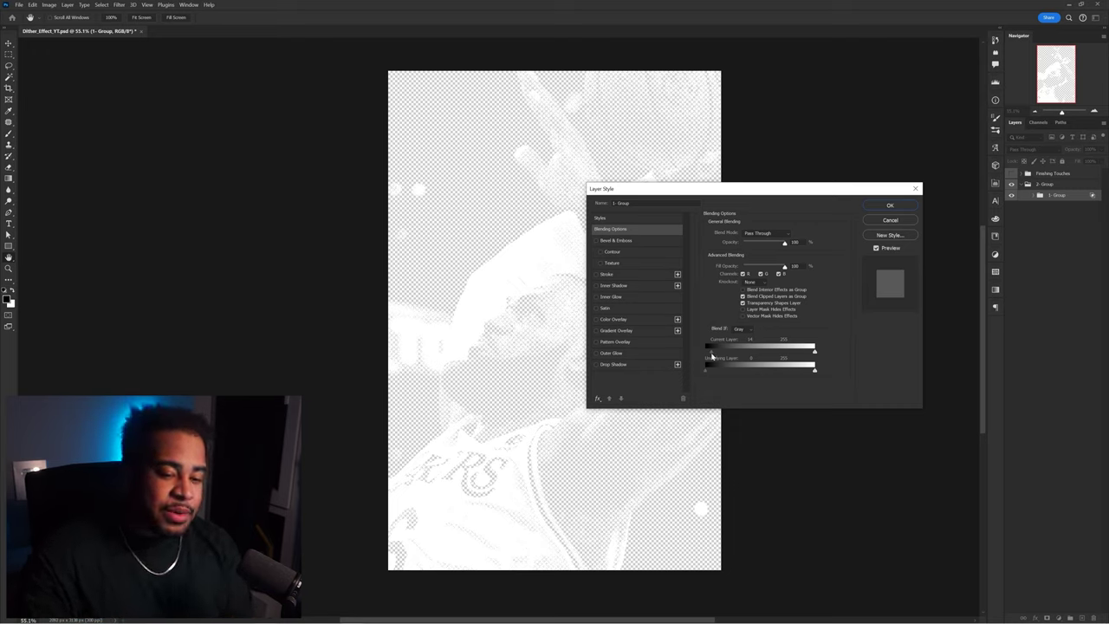
{"action": "left_click_drag", "start_coordinate": [712, 354], "coordinate": [708, 353]}
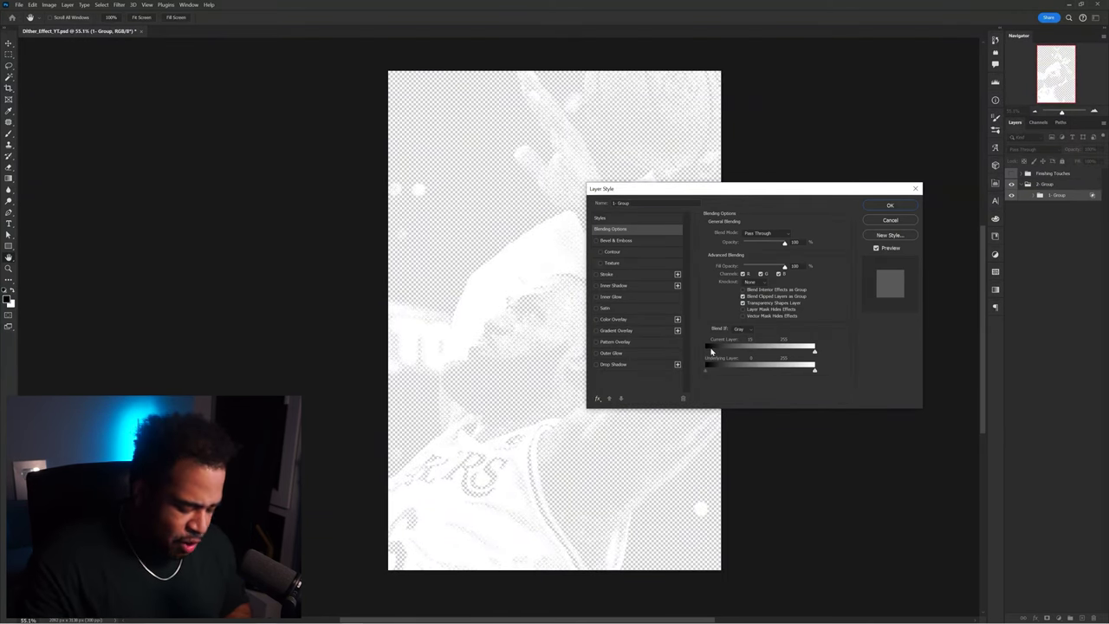
{"action": "key", "text": "alt"}
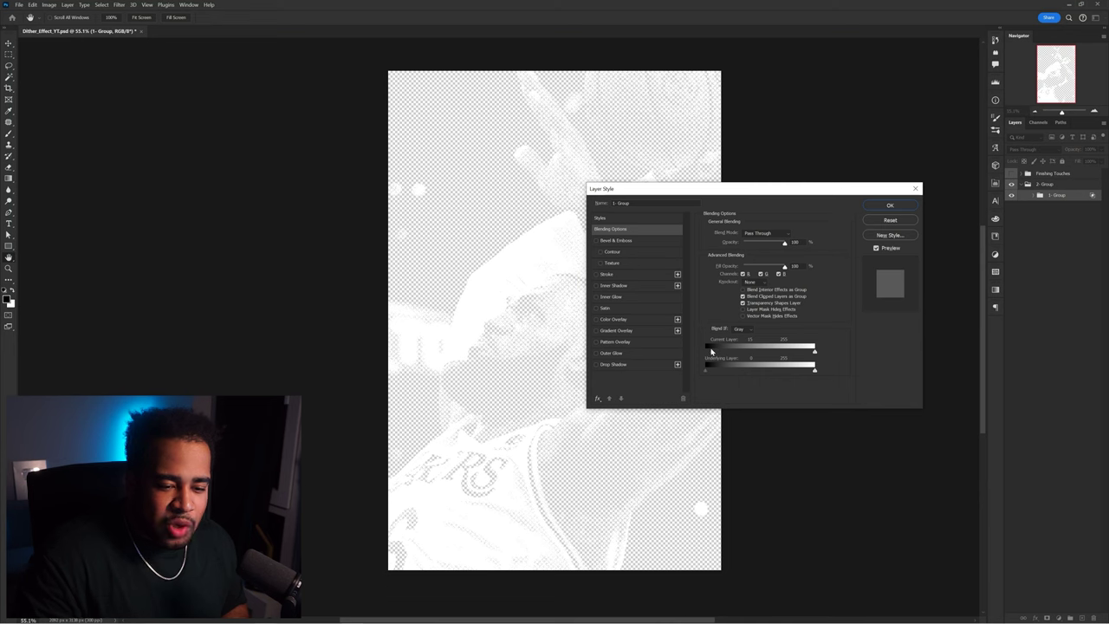
{"action": "left_click_drag", "start_coordinate": [714, 354], "coordinate": [709, 354]}
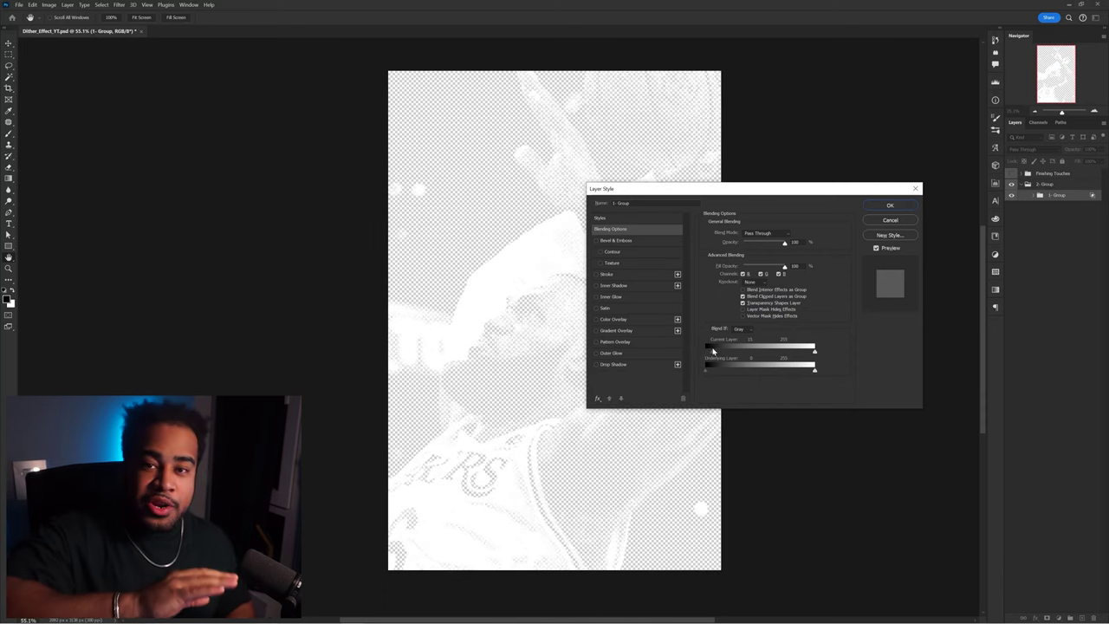
{"action": "left_click", "coordinate": [906, 208]}
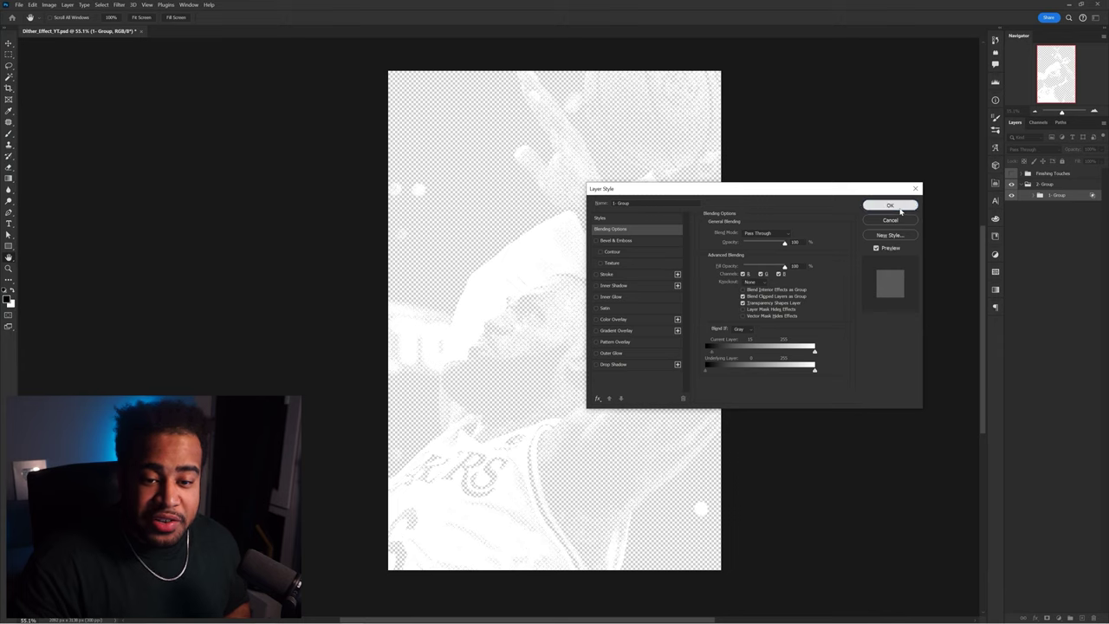
- Duplicate The start layer out of 1- Group to below 2- Group, and collapse the groups
{"action": "left_click", "coordinate": [1034, 196]}
{"action": "left_click", "coordinate": [1087, 247]}
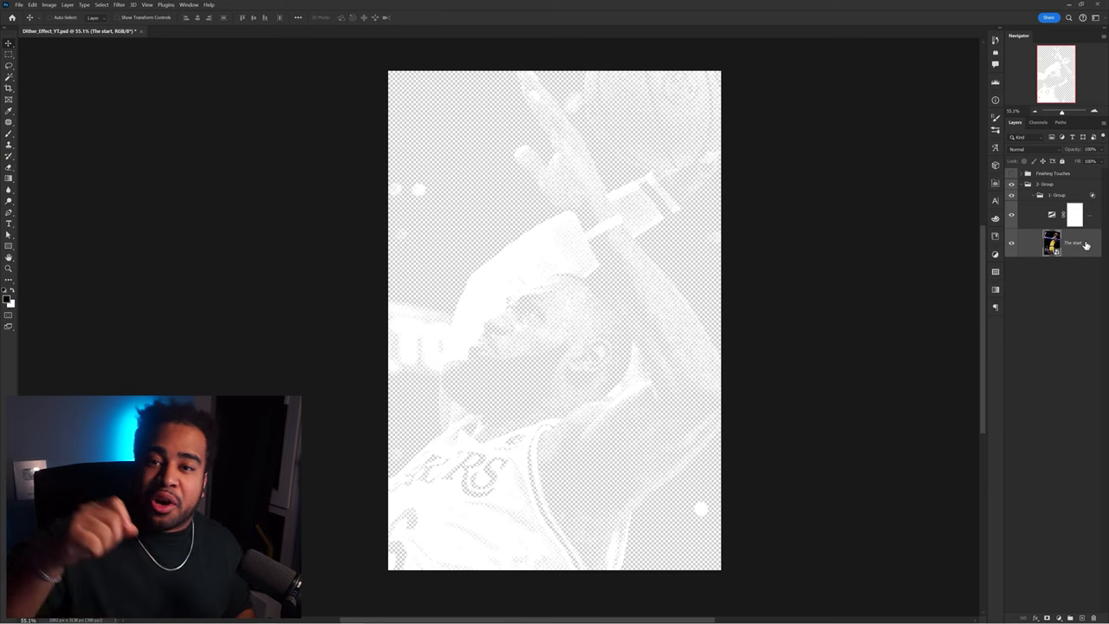
{"action": "left_click_drag", "start_coordinate": [1083, 244], "coordinate": [1072, 275]}
{"action": "left_click", "coordinate": [1039, 196]}
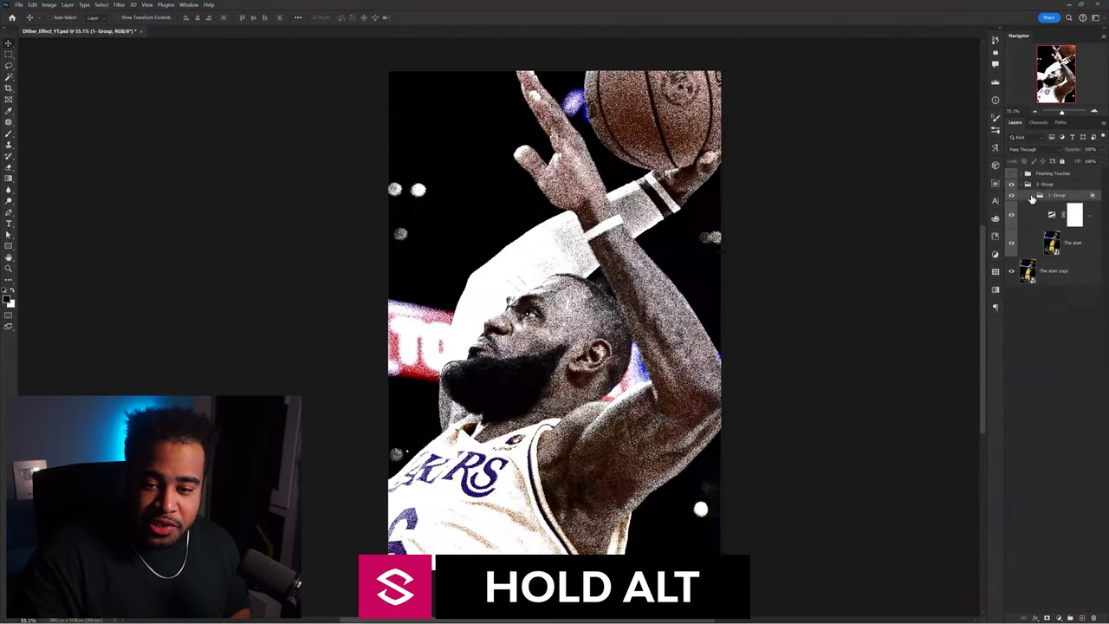
{"action": "left_click", "coordinate": [1028, 184]}
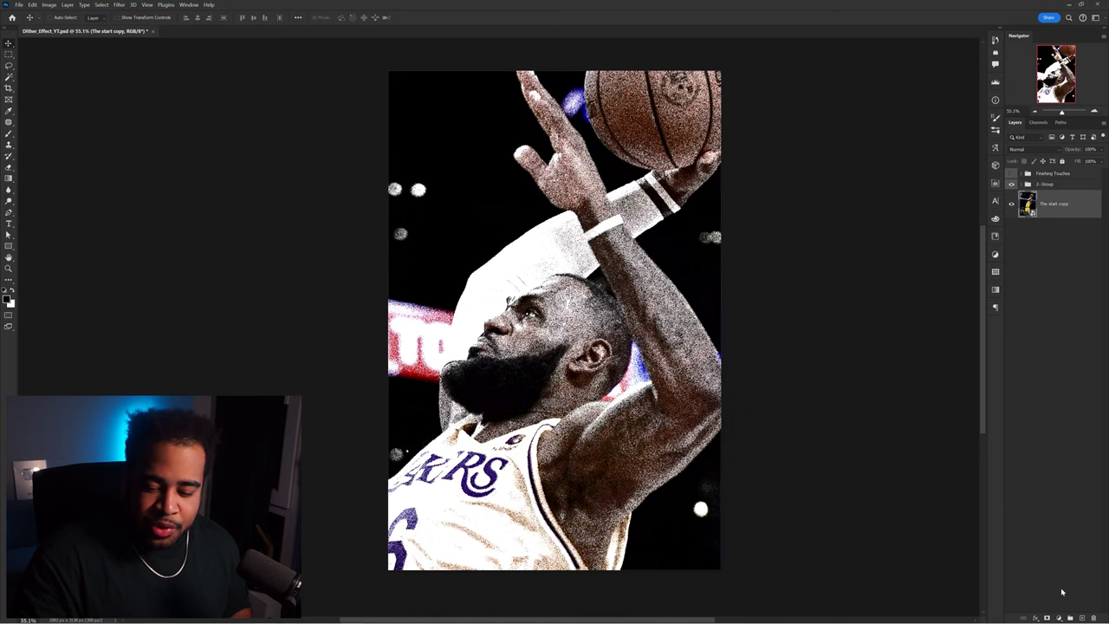
- Add a black Solid Color fill layer above The start copy
{"action": "left_click", "coordinate": [1059, 618]}
{"action": "left_click", "coordinate": [1053, 466]}
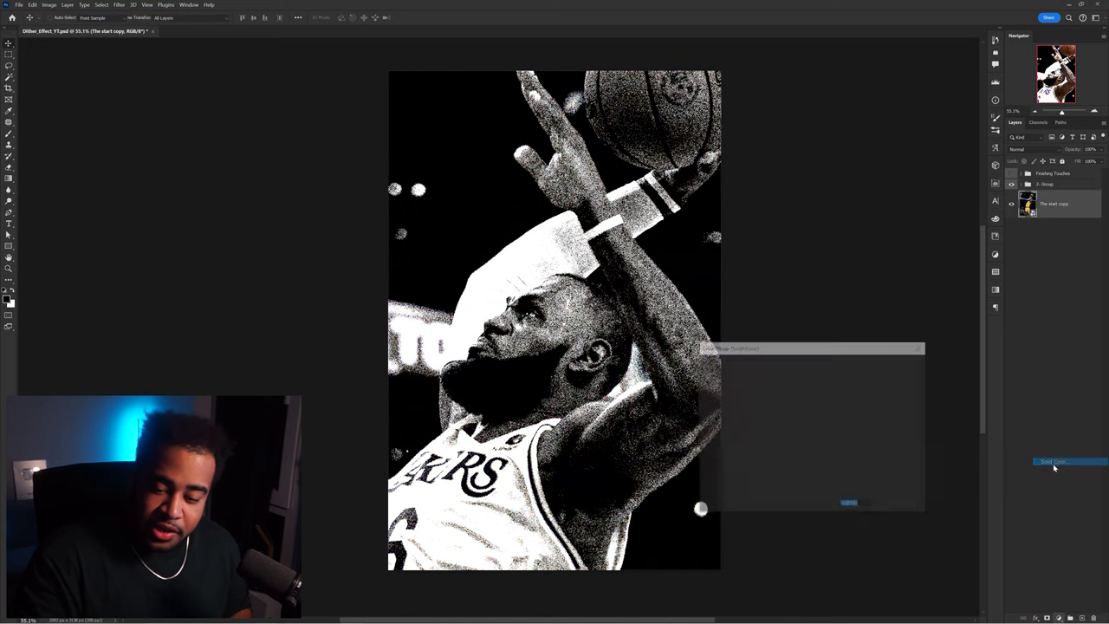
{"action": "left_click", "coordinate": [648, 516]}
{"action": "left_click", "coordinate": [899, 363]}
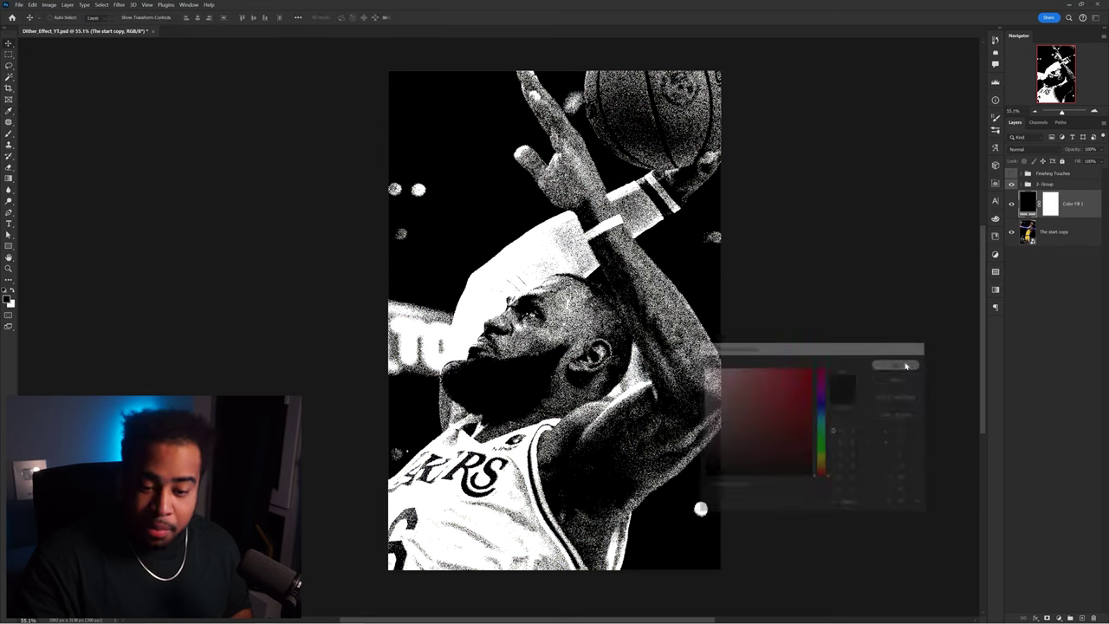
- Clip the black fill to The start copy and toggle that layer's visibility to check the clipping
{"action": "right_click", "coordinate": [1083, 205]}
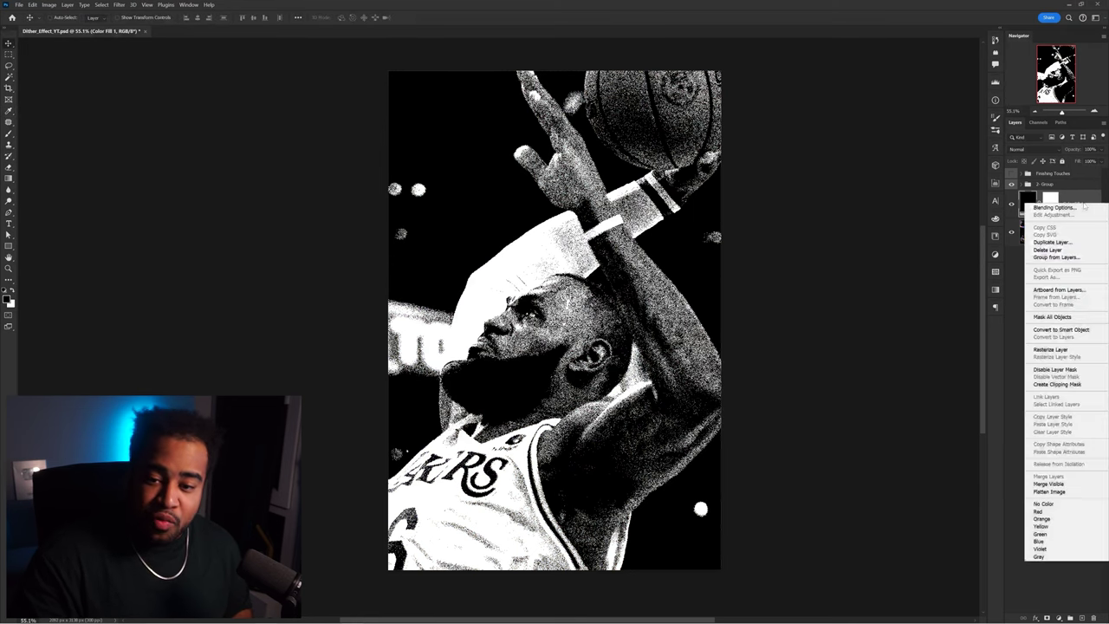
{"action": "left_click", "coordinate": [1066, 386]}
{"action": "left_click", "coordinate": [1014, 232]}
{"action": "left_click", "coordinate": [1014, 232]}
{"action": "left_click", "coordinate": [1014, 232]}
{"action": "left_click", "coordinate": [1014, 233]}
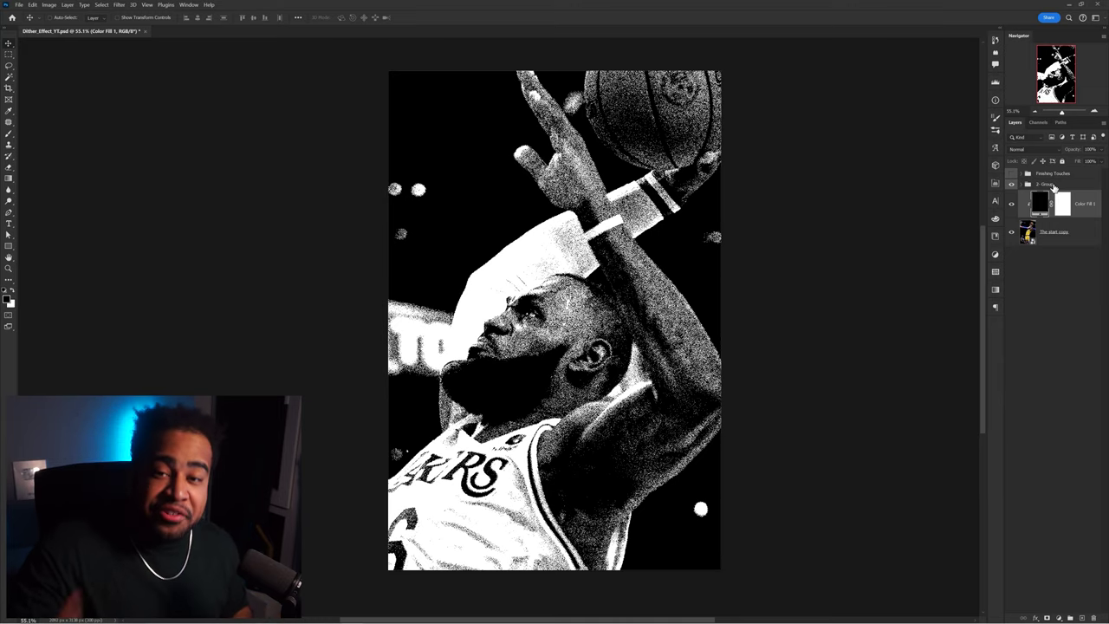
- Add a light gray (dfdfdf) drop shadow to 2- Group in Normal mode with 100% opacity and 100% spread, and inspect it up close
{"action": "left_click", "coordinate": [1072, 186]}
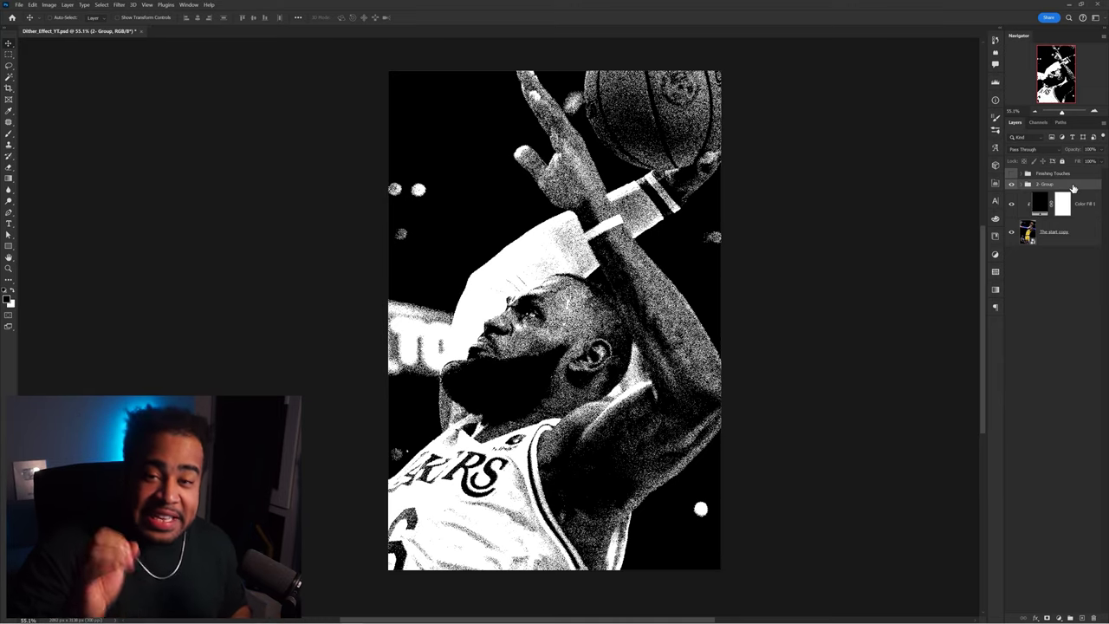
{"action": "double_click", "coordinate": [1073, 186]}
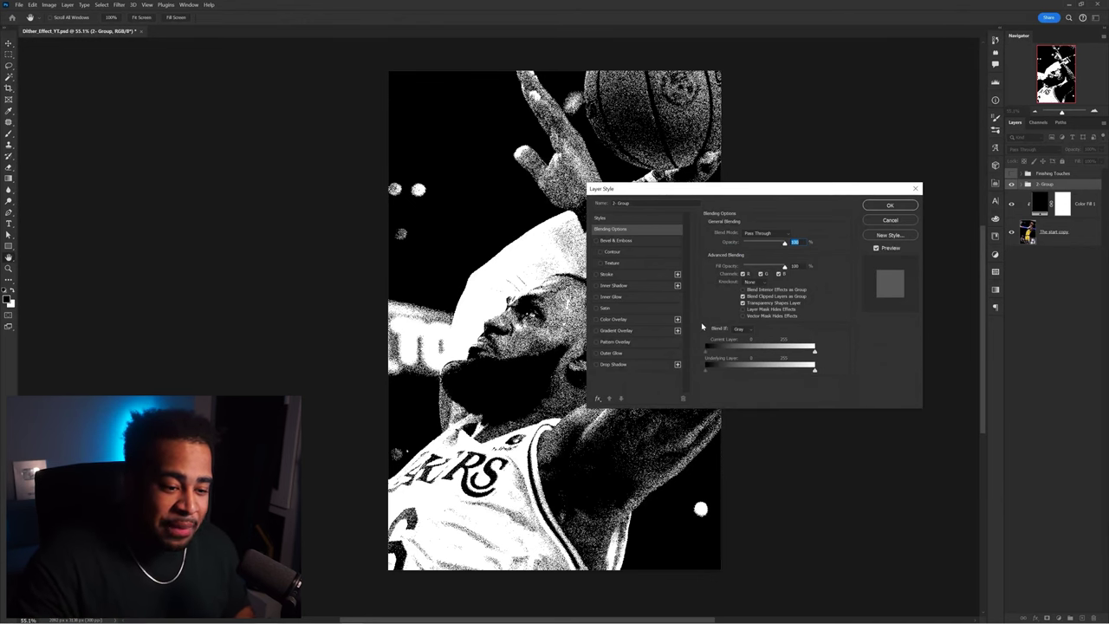
{"action": "left_click", "coordinate": [613, 364]}
{"action": "left_click", "coordinate": [793, 234]}
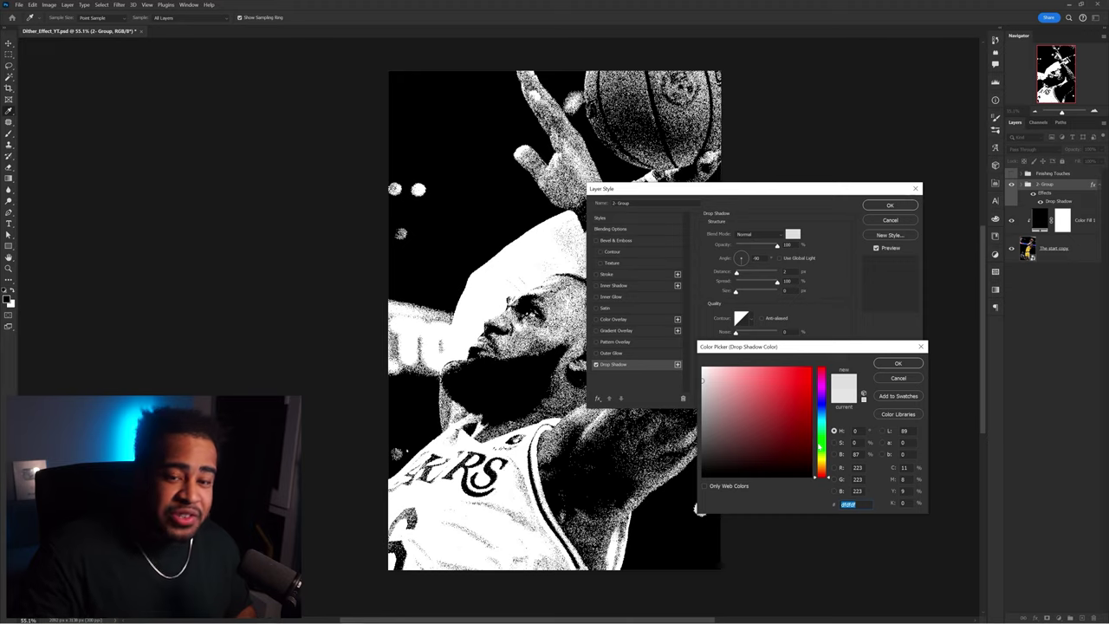
{"action": "left_click", "coordinate": [898, 363]}
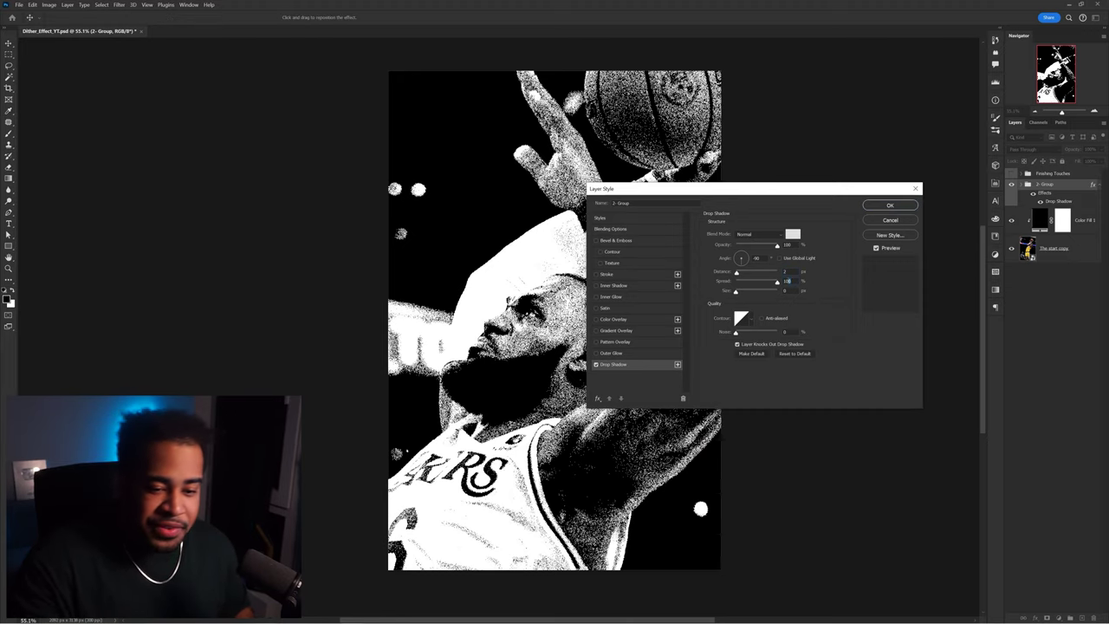
{"action": "key", "text": "Tab"}
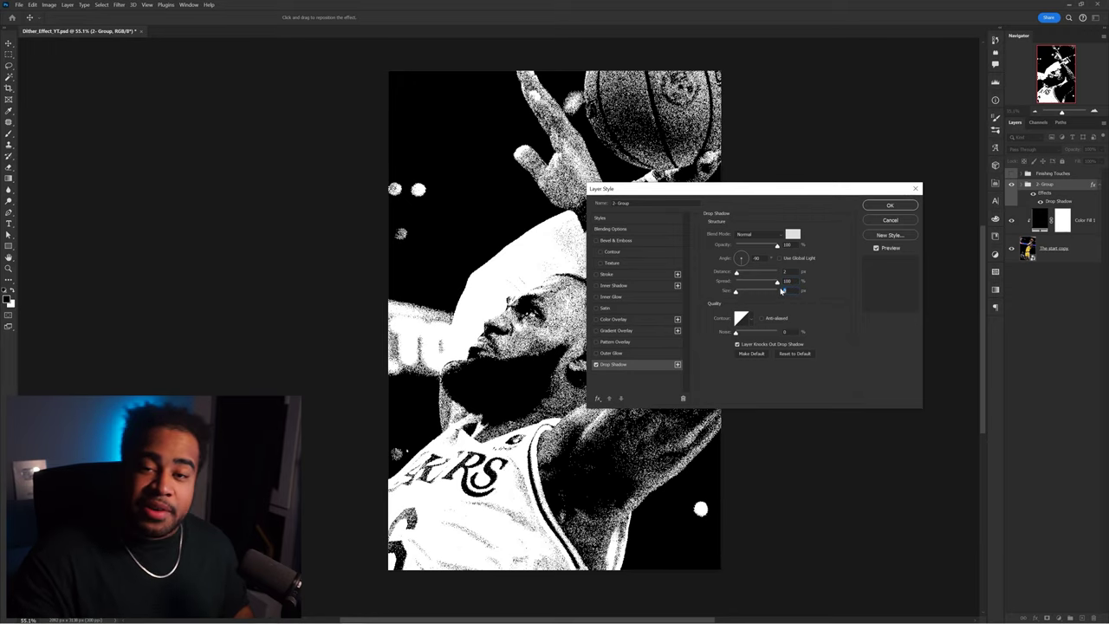
{"action": "left_click", "coordinate": [745, 260]}
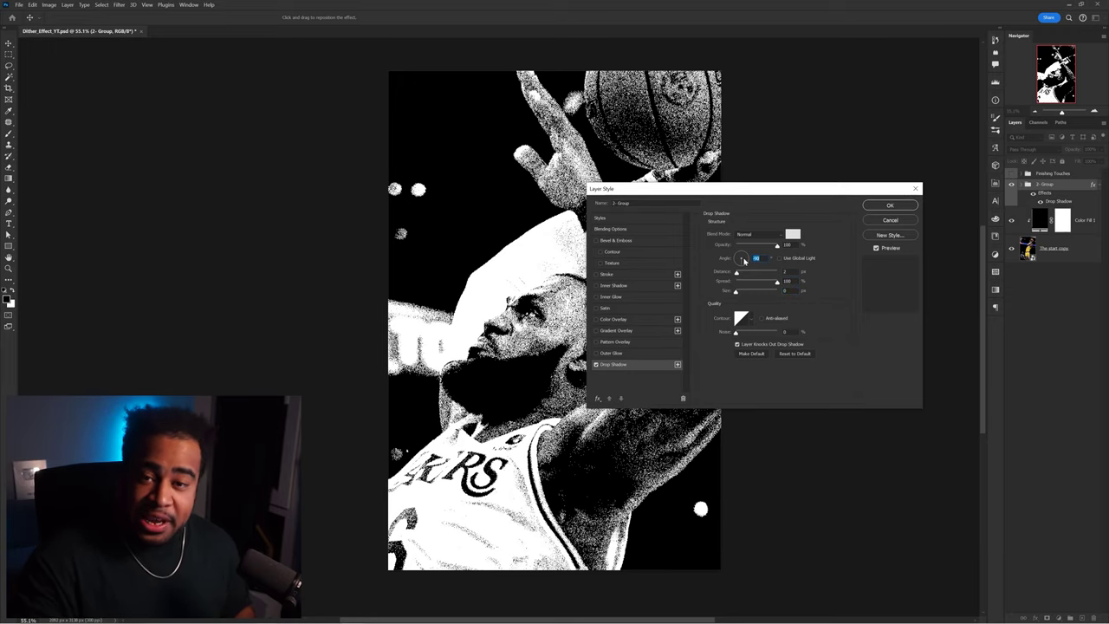
{"action": "left_click", "coordinate": [889, 205]}
{"action": "scroll", "coordinate": [585, 312], "scroll_direction": "up", "scroll_amount": 4}
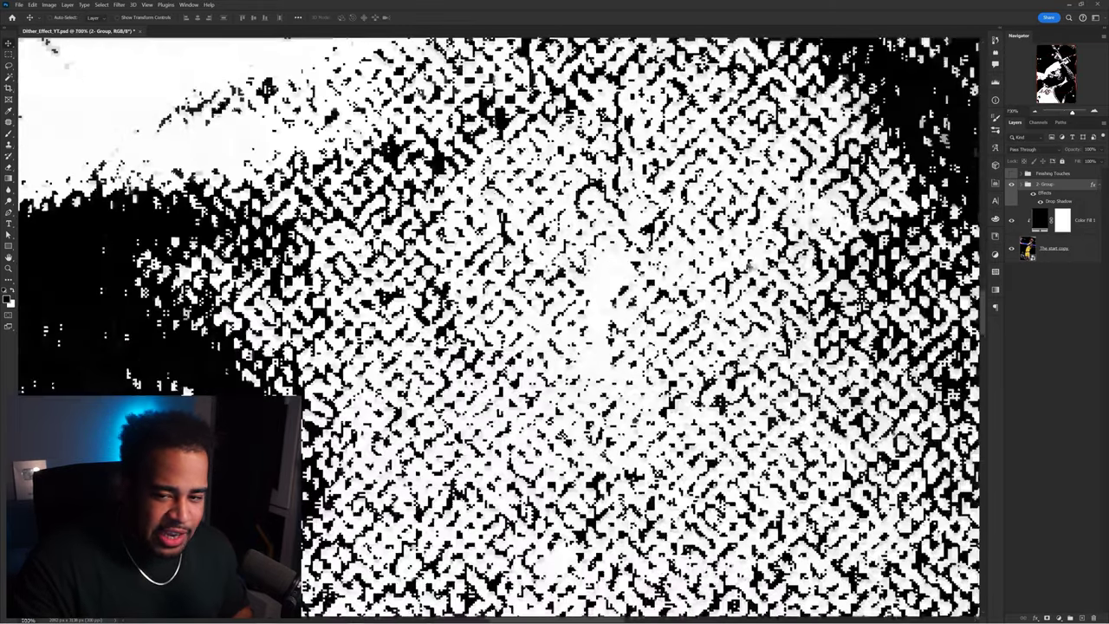
{"action": "scroll", "coordinate": [586, 310], "scroll_direction": "up", "scroll_amount": 2}
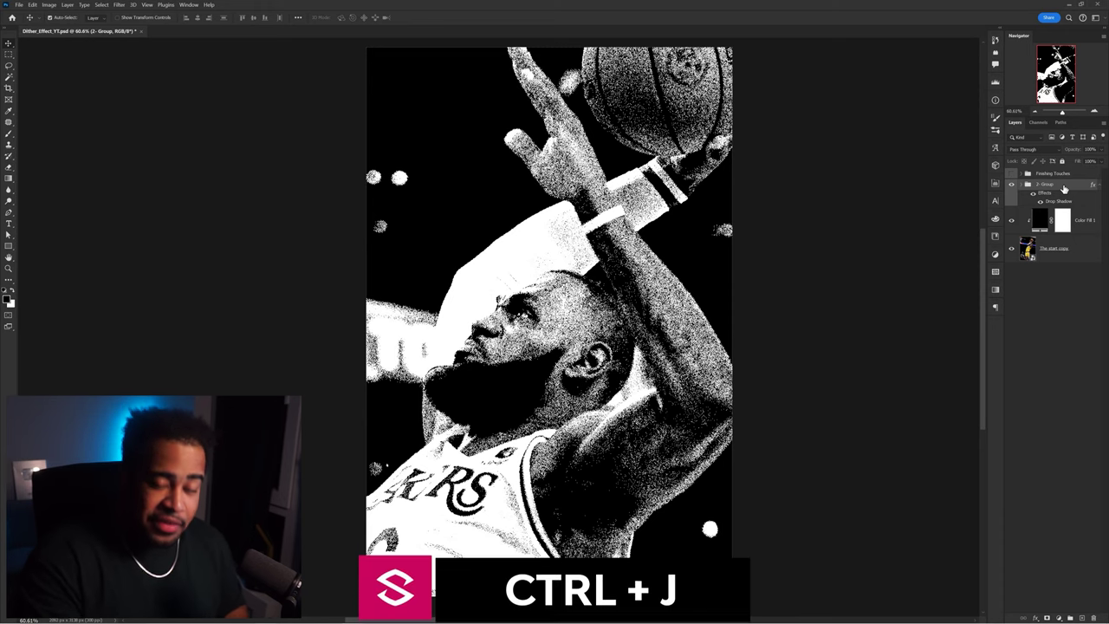
- Duplicate 2- Group twice and clip a new black Solid Color fill layer to the uppermost copy
{"action": "key", "text": "ctrl+j"}
{"action": "key", "text": "ctrl+j"}
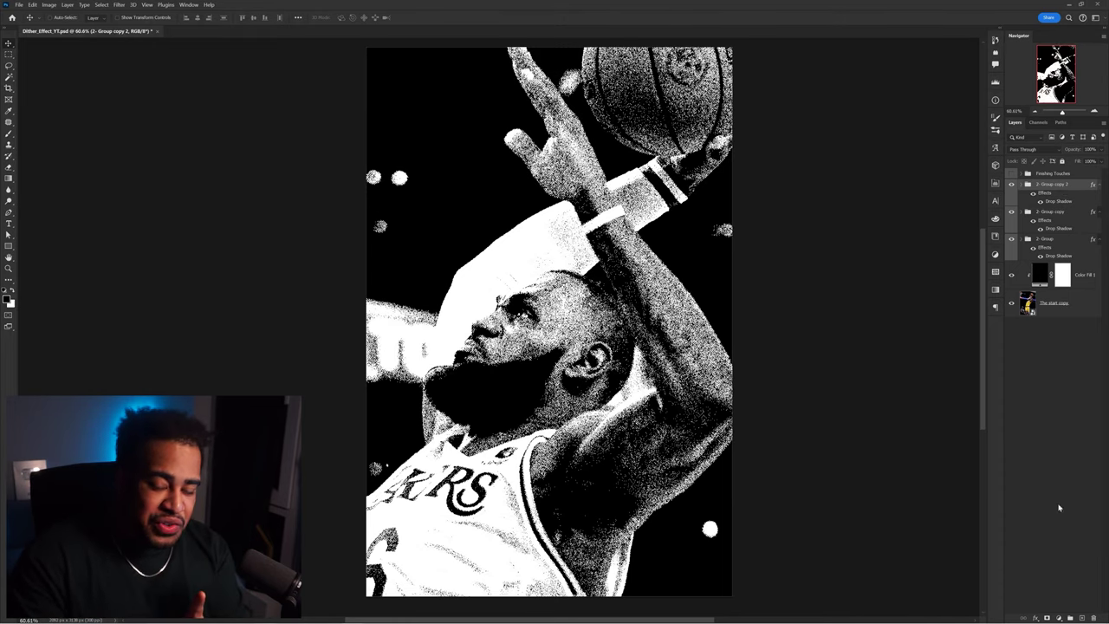
{"action": "left_click", "coordinate": [1060, 618]}
{"action": "left_click", "coordinate": [1054, 460]}
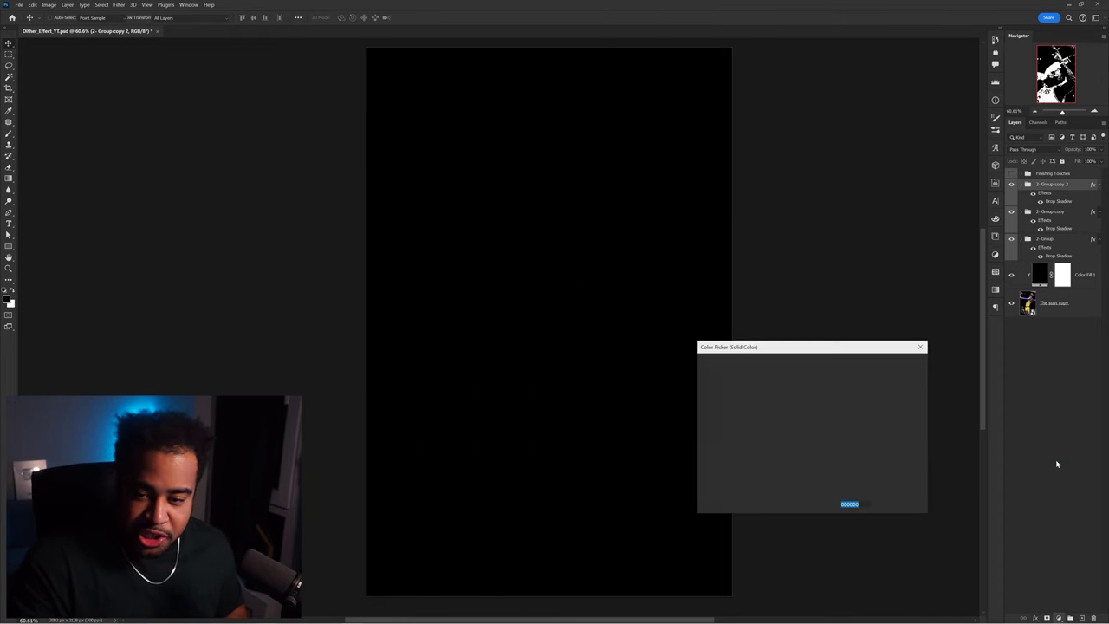
{"action": "left_click", "coordinate": [897, 364]}
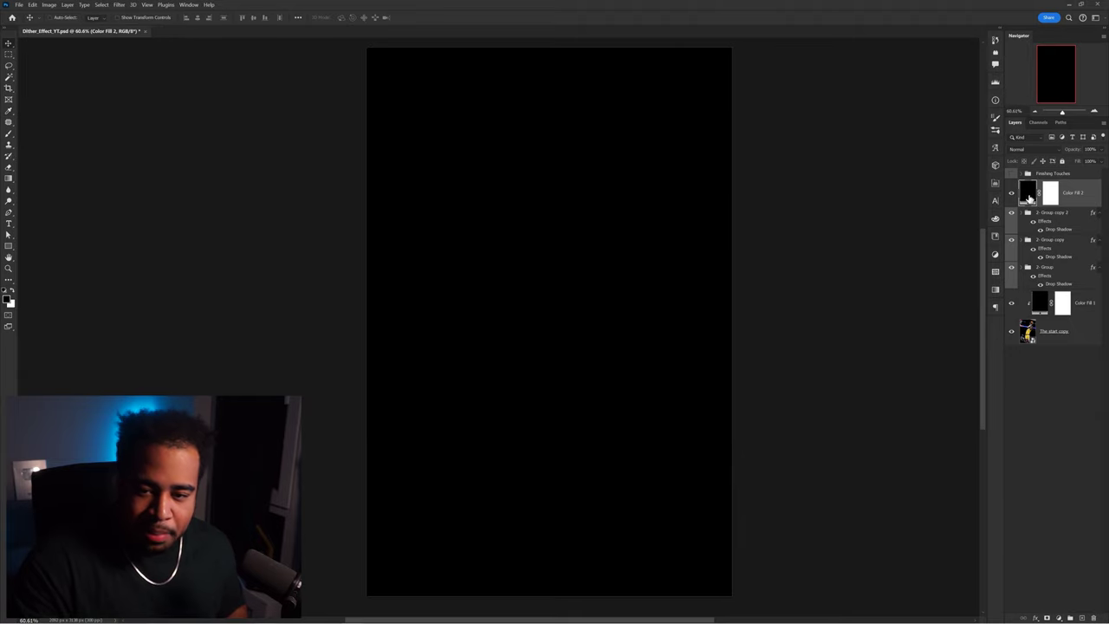
{"action": "right_click", "coordinate": [1079, 196]}
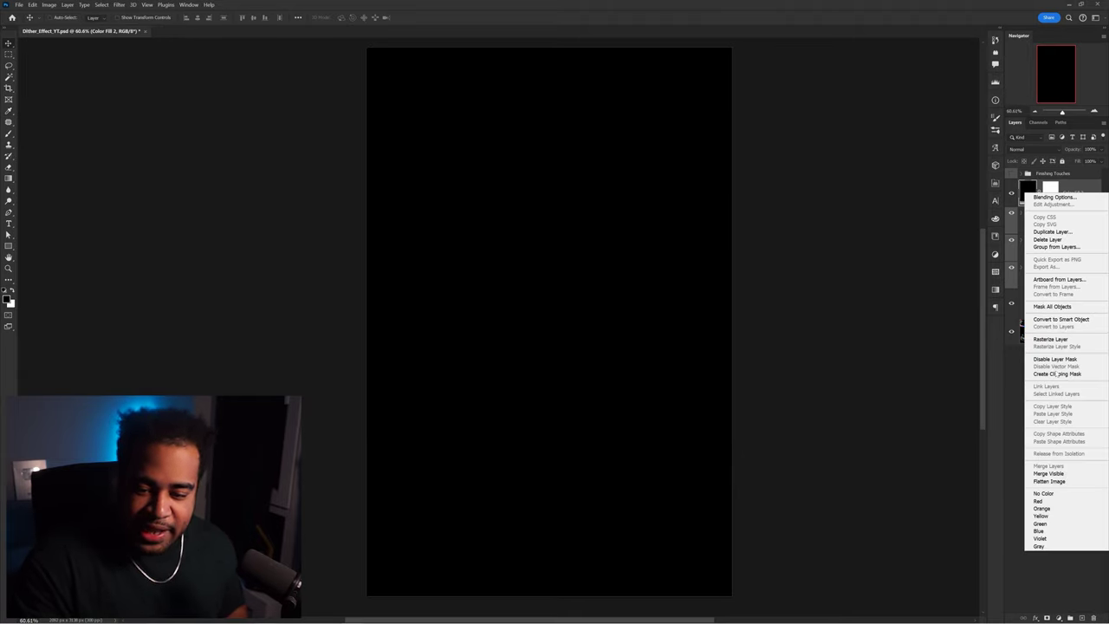
{"action": "left_click", "coordinate": [1058, 373]}
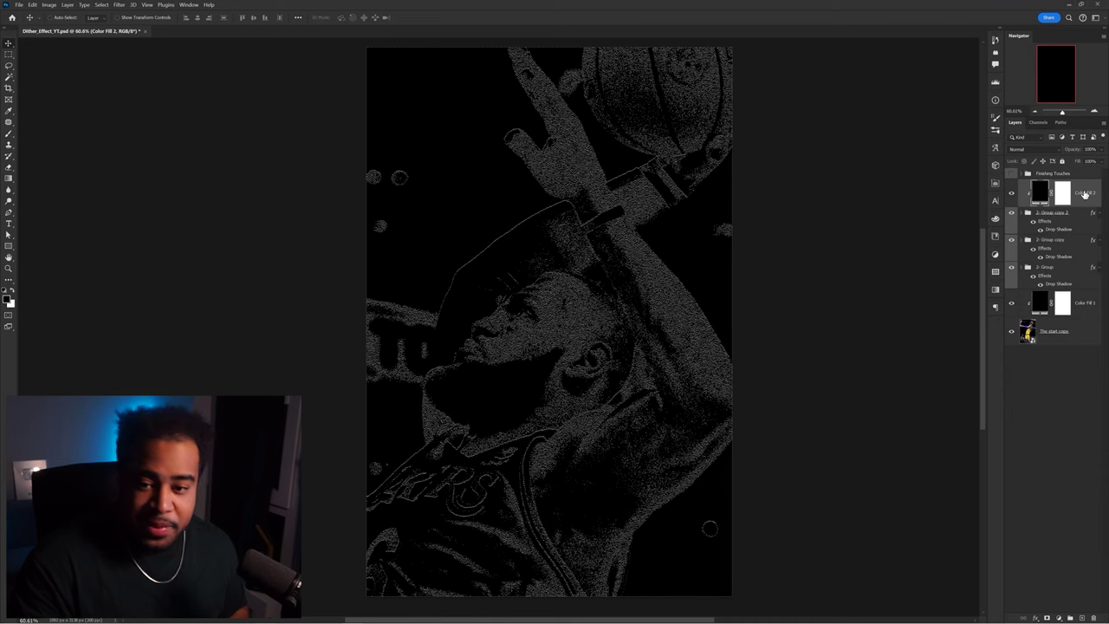
- Copy the clipped black fill layer onto 2- Group copy and the original 2- Group
{"action": "left_click_drag", "start_coordinate": [1084, 194], "coordinate": [1073, 237]}
{"action": "left_click", "coordinate": [1075, 259], "text": "alt"}
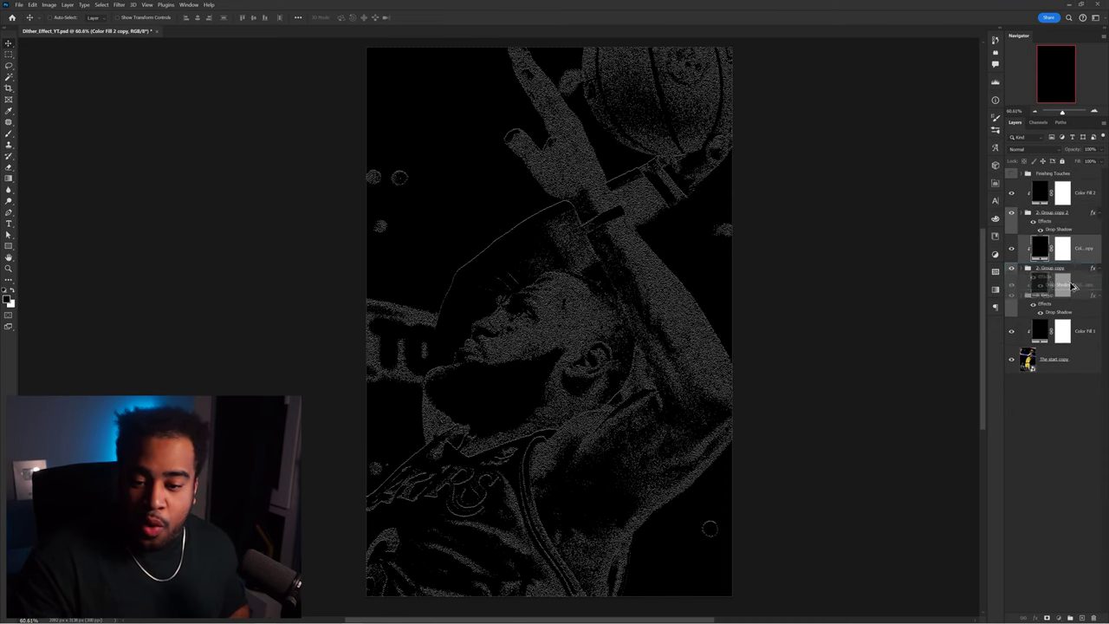
{"action": "left_click_drag", "start_coordinate": [1089, 252], "coordinate": [1073, 299]}
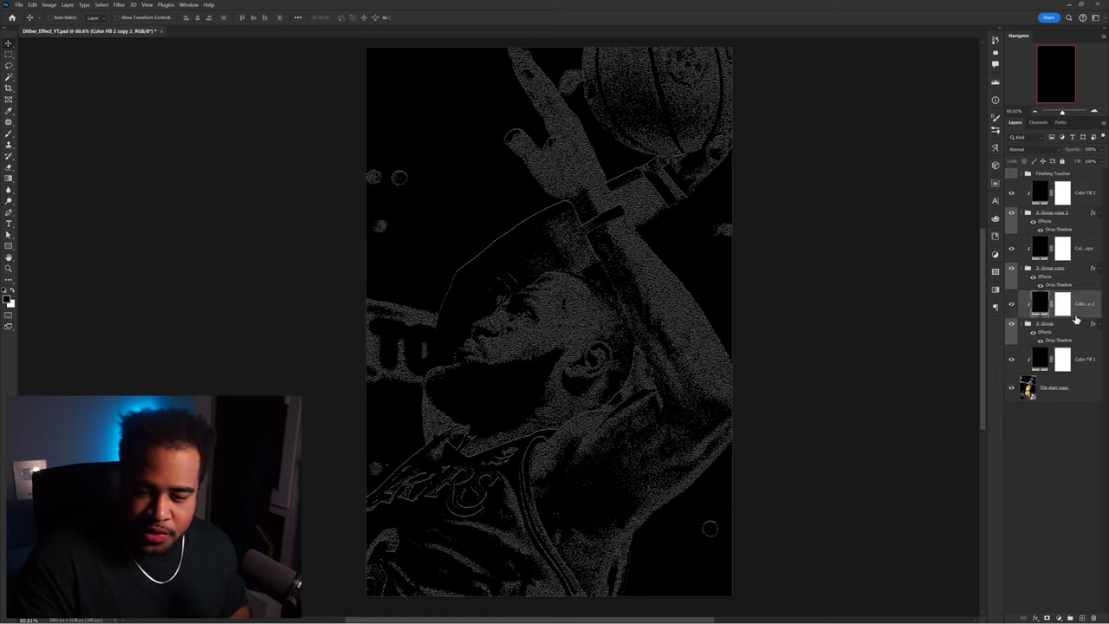
- Set the color of the fill clipped to 2- Group copy 2 to light gray d3d3d3
{"action": "left_click", "coordinate": [1041, 193]}
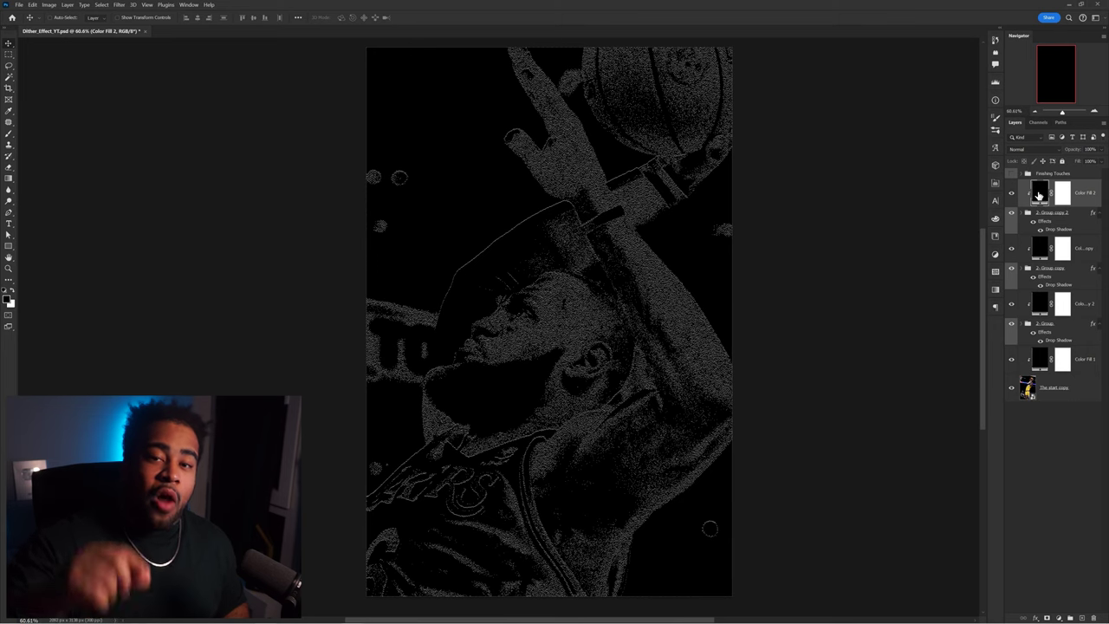
{"action": "double_click", "coordinate": [1040, 195]}
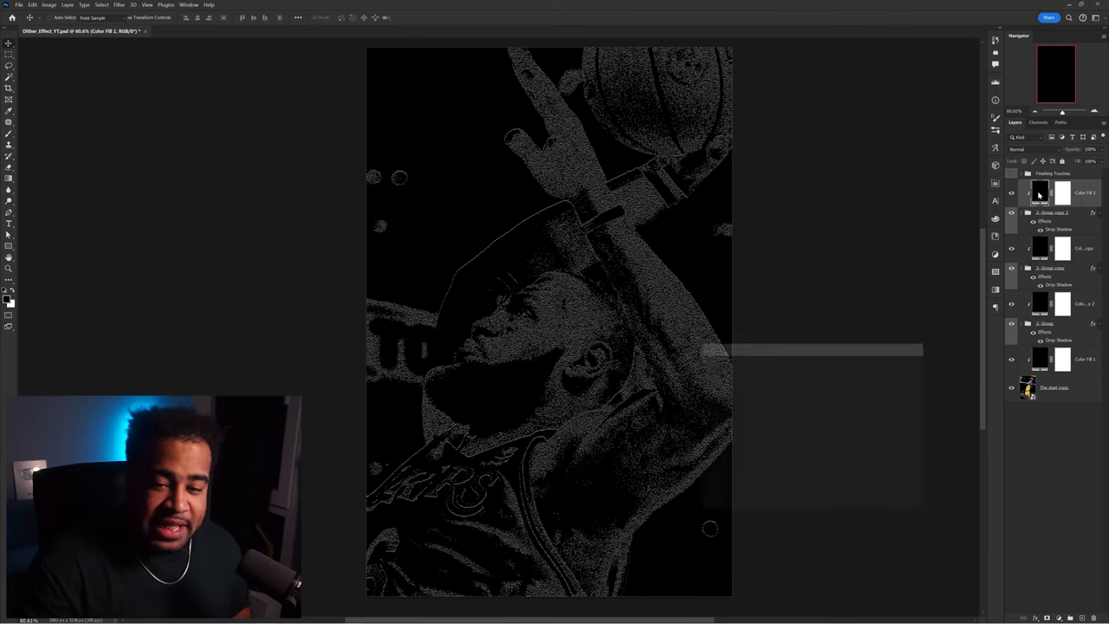
{"action": "left_click", "coordinate": [692, 383]}
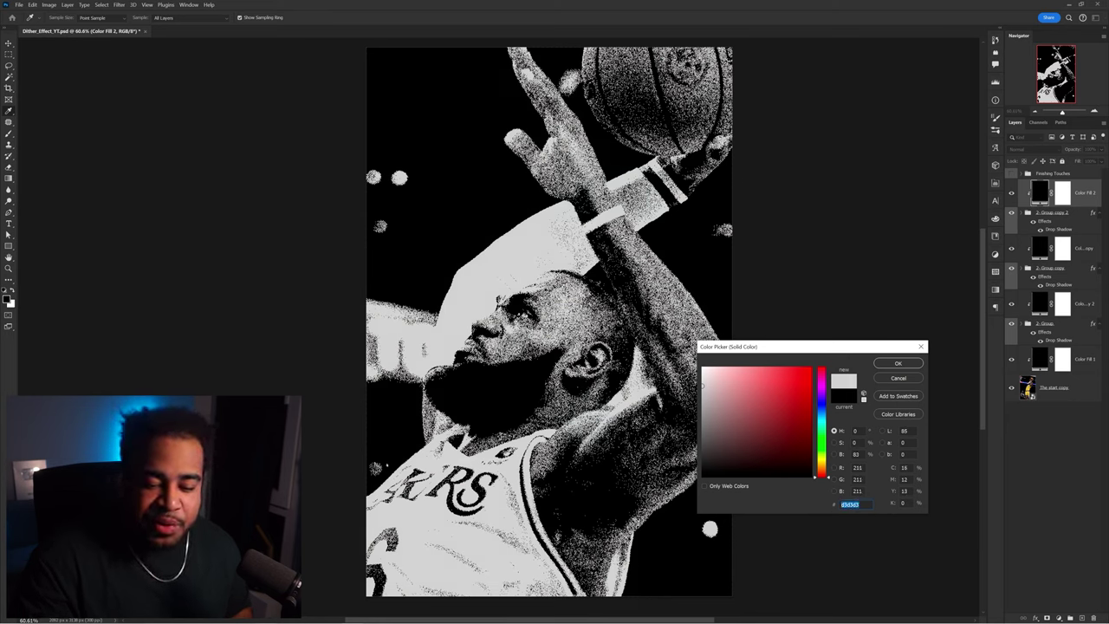
{"action": "left_click", "coordinate": [896, 362]}
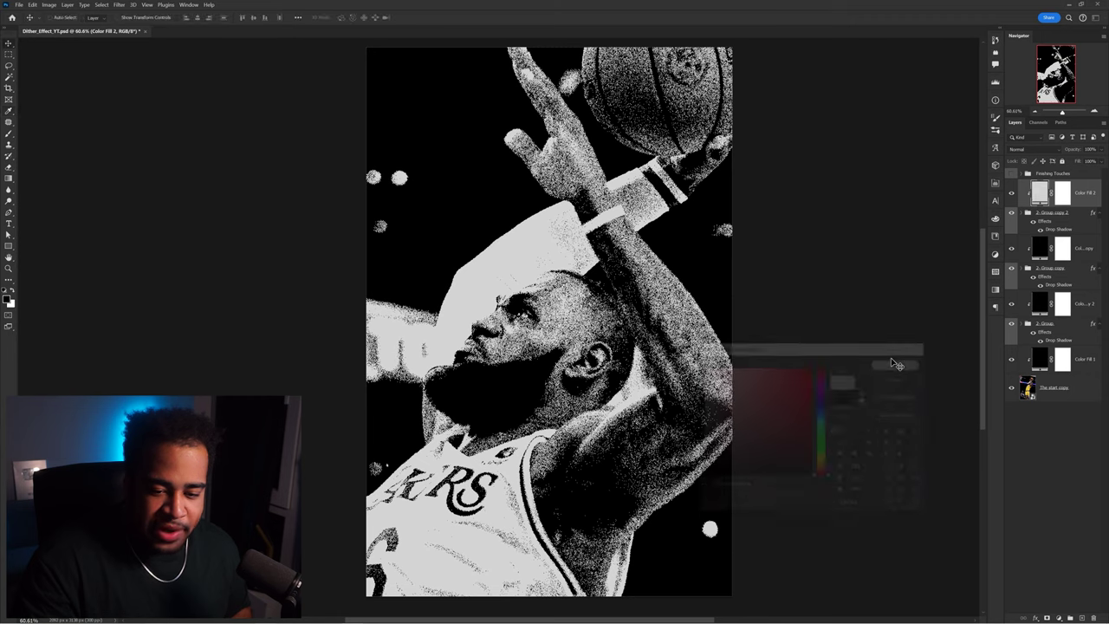
- Change the fill clipped to 2- Group copy to a mid gray with RGB 172, 172, 172
{"action": "double_click", "coordinate": [1041, 249]}
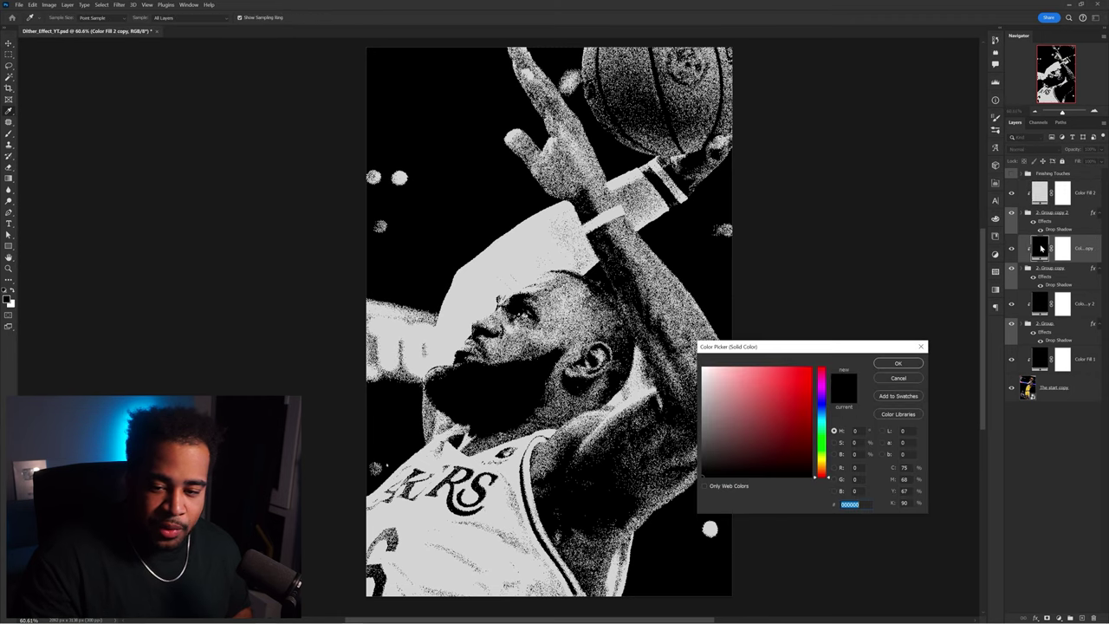
{"action": "type", "text": "d3d3d3"}
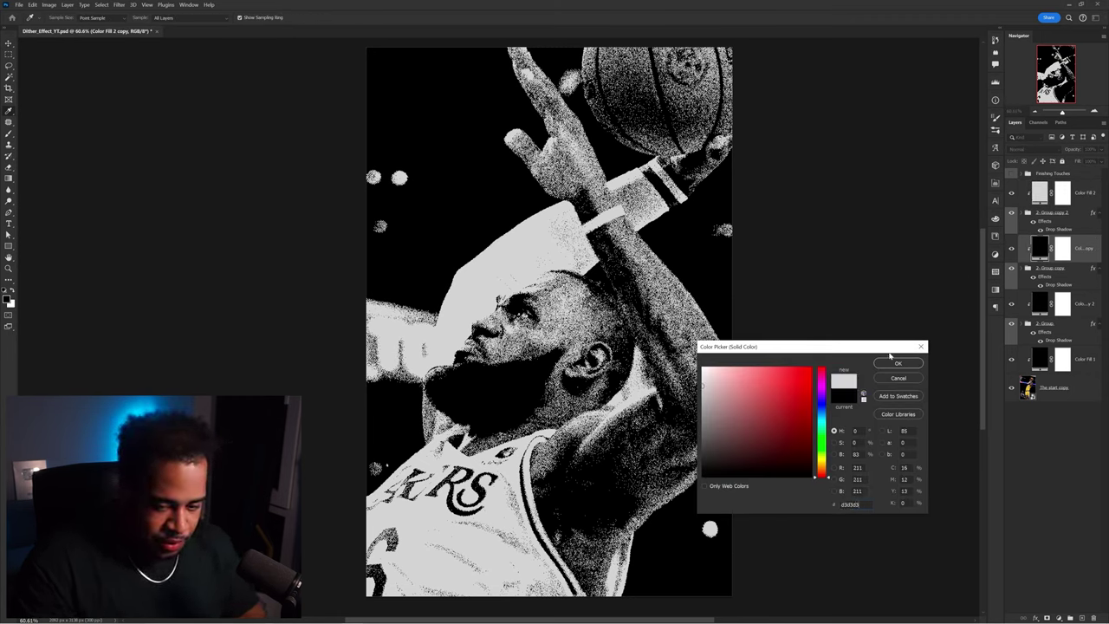
{"action": "mouse_move", "coordinate": [711, 387]}
{"action": "left_mouse_down"}
{"action": "mouse_move", "coordinate": [695, 401]}
{"action": "mouse_move", "coordinate": [704, 400]}
{"action": "left_mouse_up"}
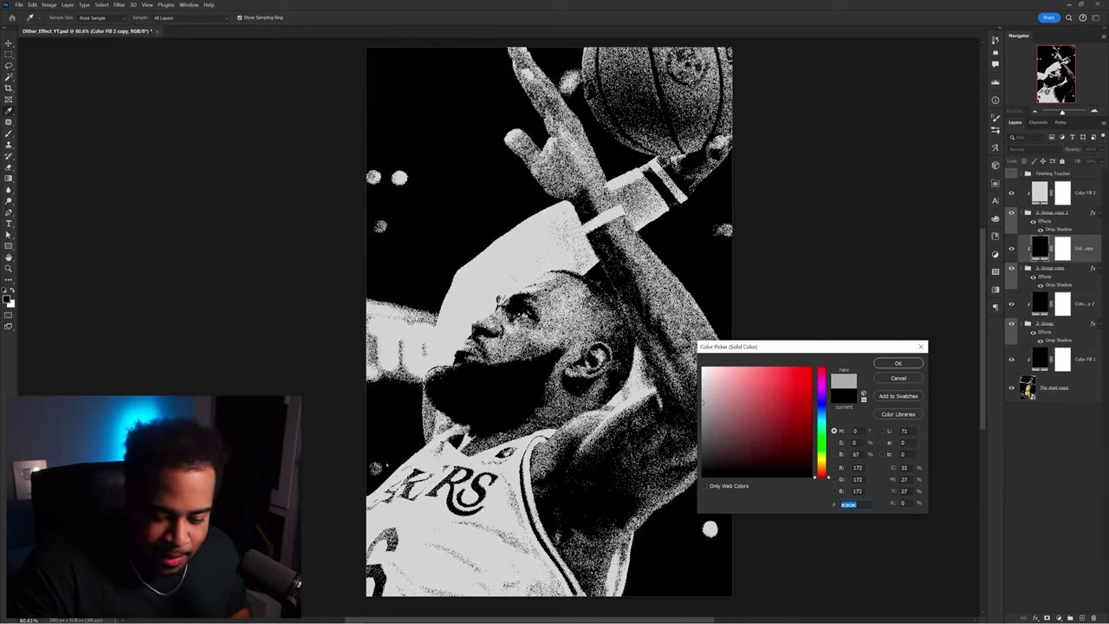
{"action": "left_click", "coordinate": [898, 363]}
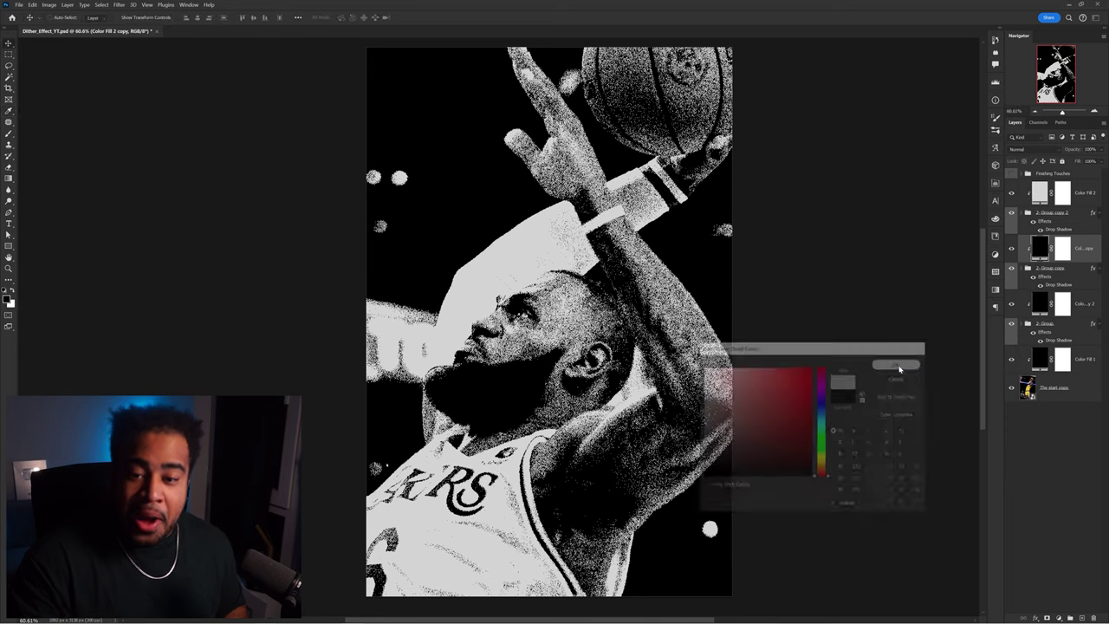
- Change the fill clipped to the original 2- Group to dark gray 4e4e4e
{"action": "left_click", "coordinate": [1041, 303]}
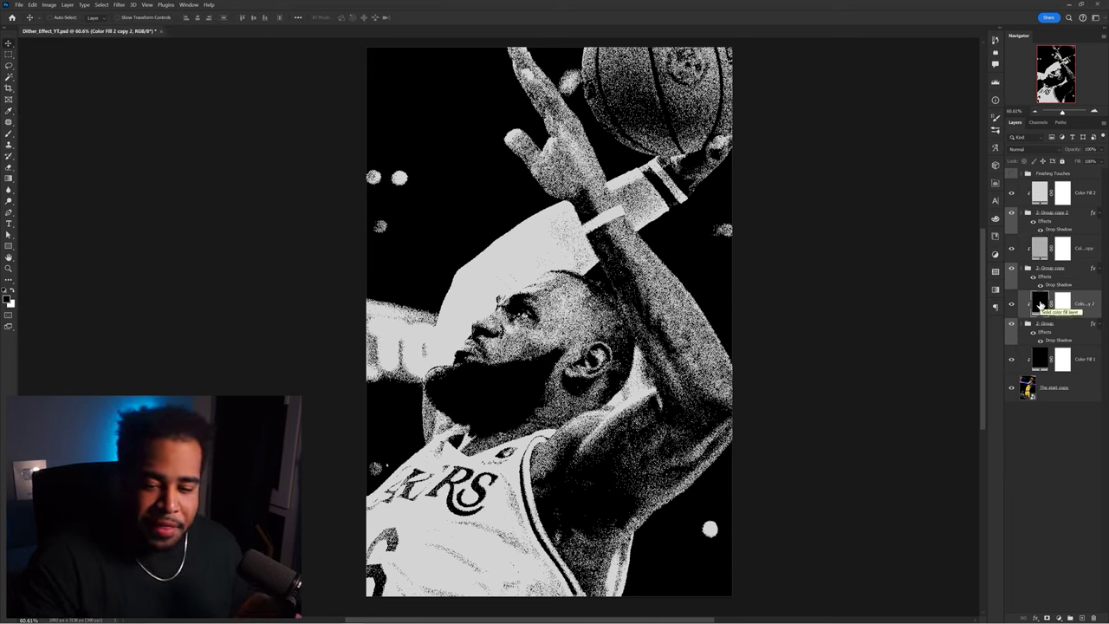
{"action": "double_click", "coordinate": [1041, 303]}
{"action": "left_click", "coordinate": [685, 435]}
{"action": "left_click_drag", "start_coordinate": [709, 434], "coordinate": [694, 444]}
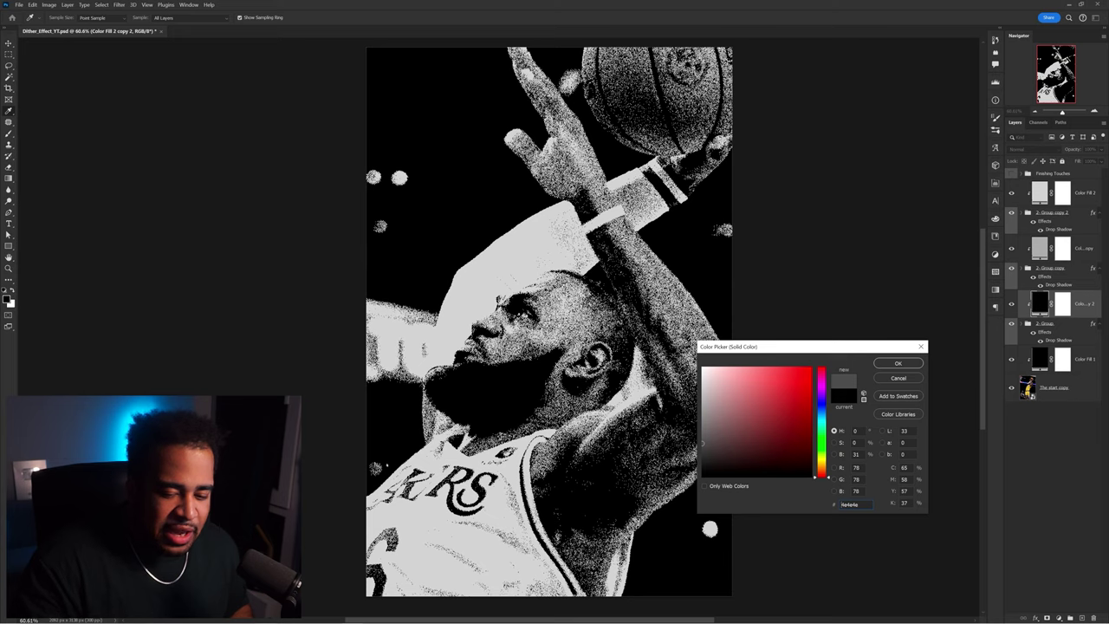
{"action": "left_click", "coordinate": [906, 365]}
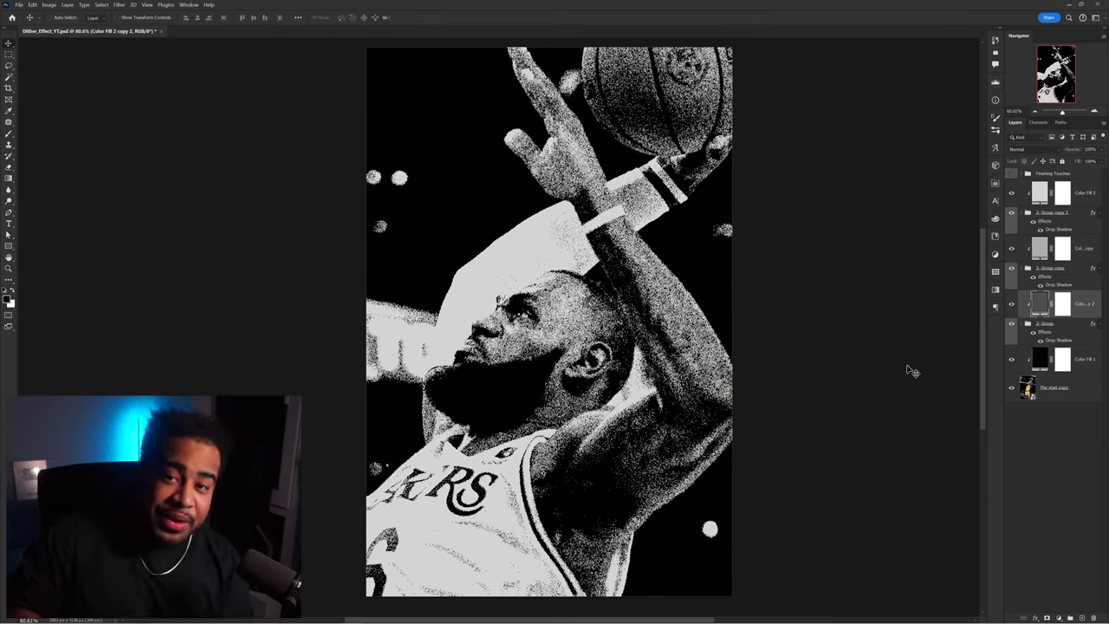
- Expand 2- Group copy 2 and raise its Threshold level to about 215
{"action": "left_click", "coordinate": [1023, 213]}
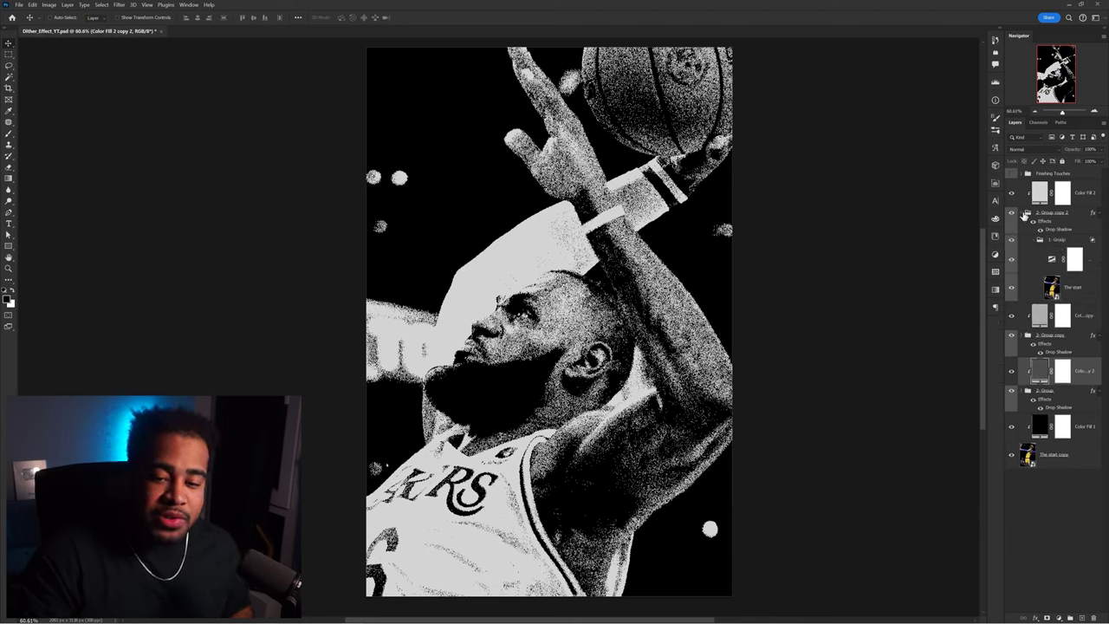
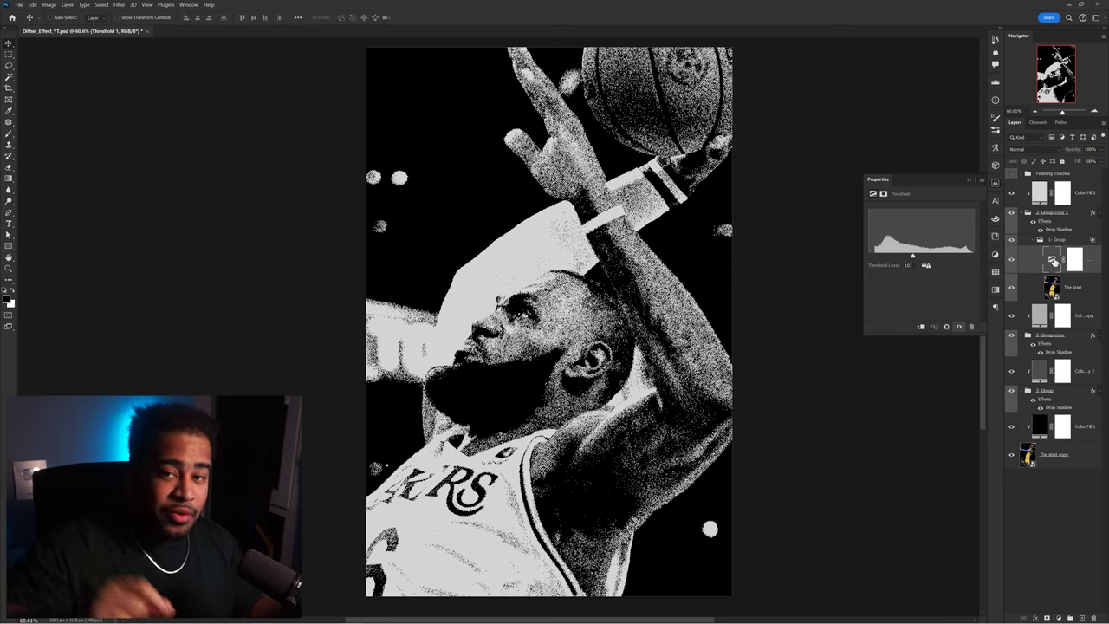
{"action": "left_click", "coordinate": [1073, 201]}
{"action": "left_click", "coordinate": [1073, 259]}
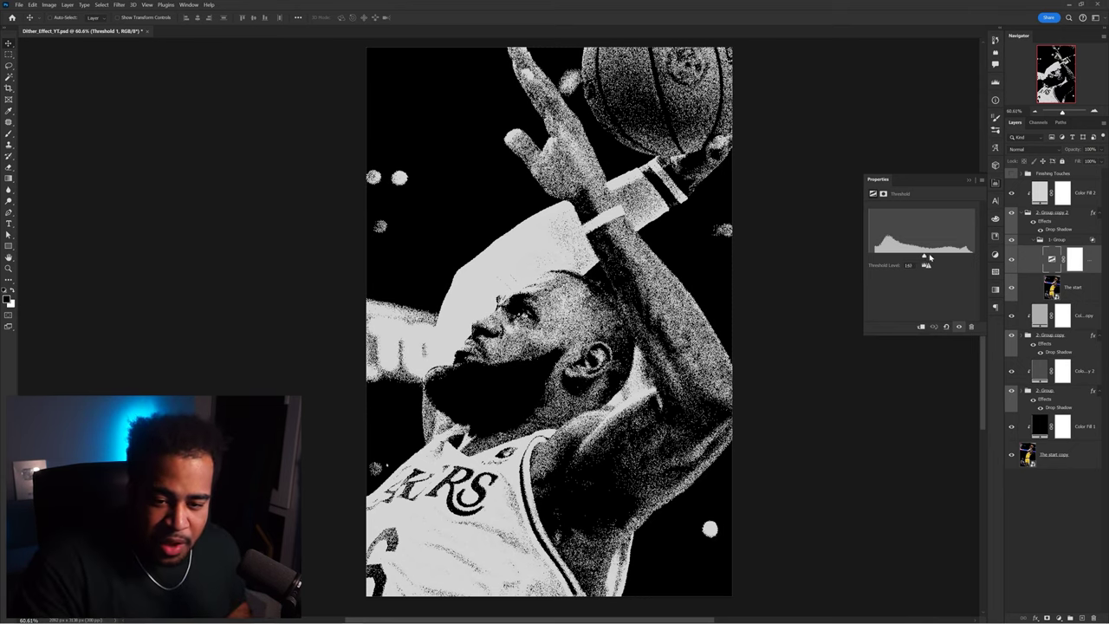
{"action": "left_click_drag", "start_coordinate": [929, 258], "coordinate": [949, 257]}
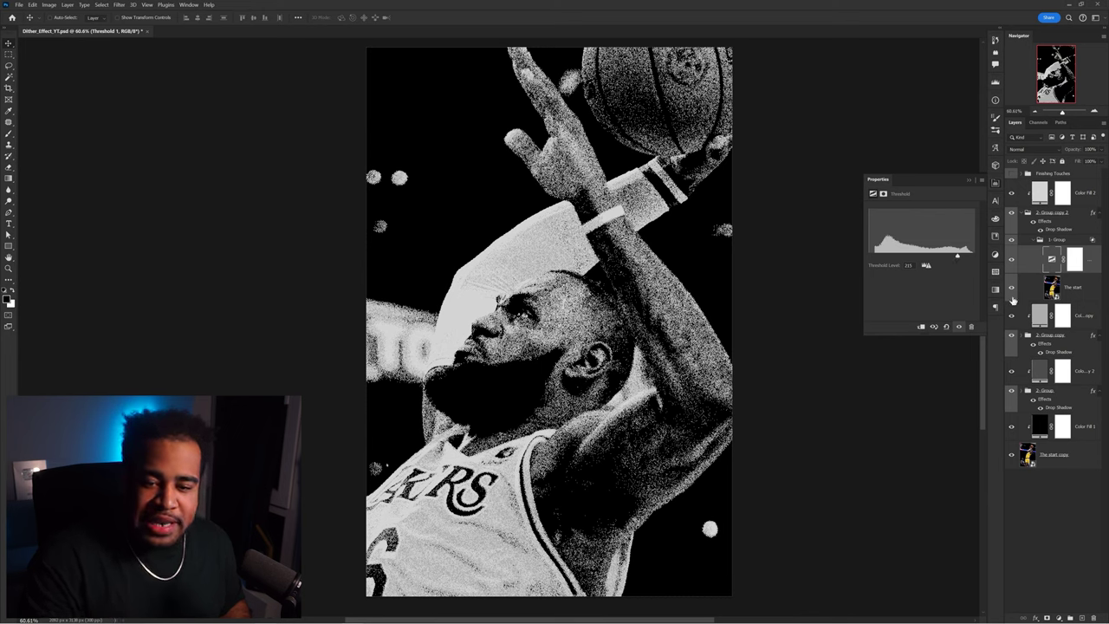
- Expand 2- Group copy and set its Threshold level to about 175
{"action": "left_click", "coordinate": [1027, 336]}
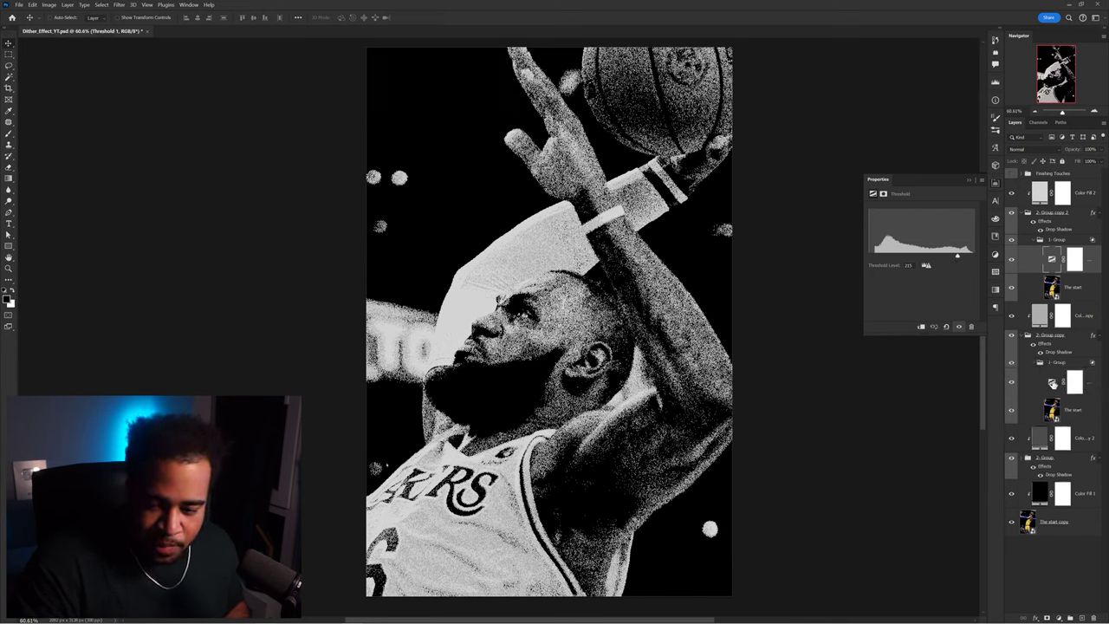
{"action": "left_click", "coordinate": [1053, 383]}
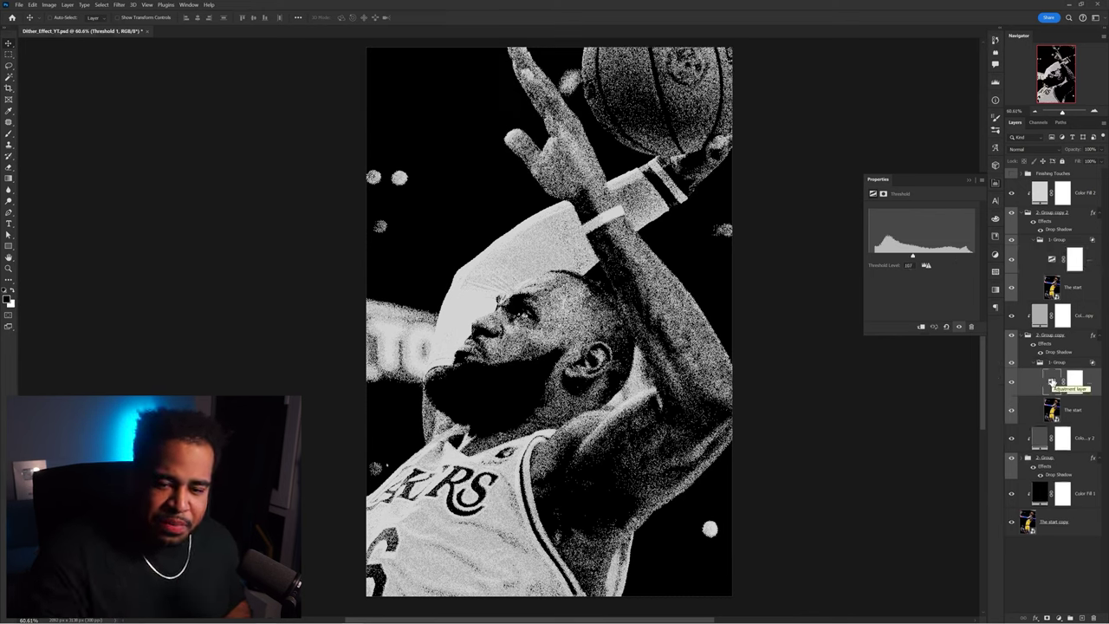
{"action": "left_click", "coordinate": [959, 259]}
{"action": "left_click_drag", "start_coordinate": [954, 260], "coordinate": [938, 263]}
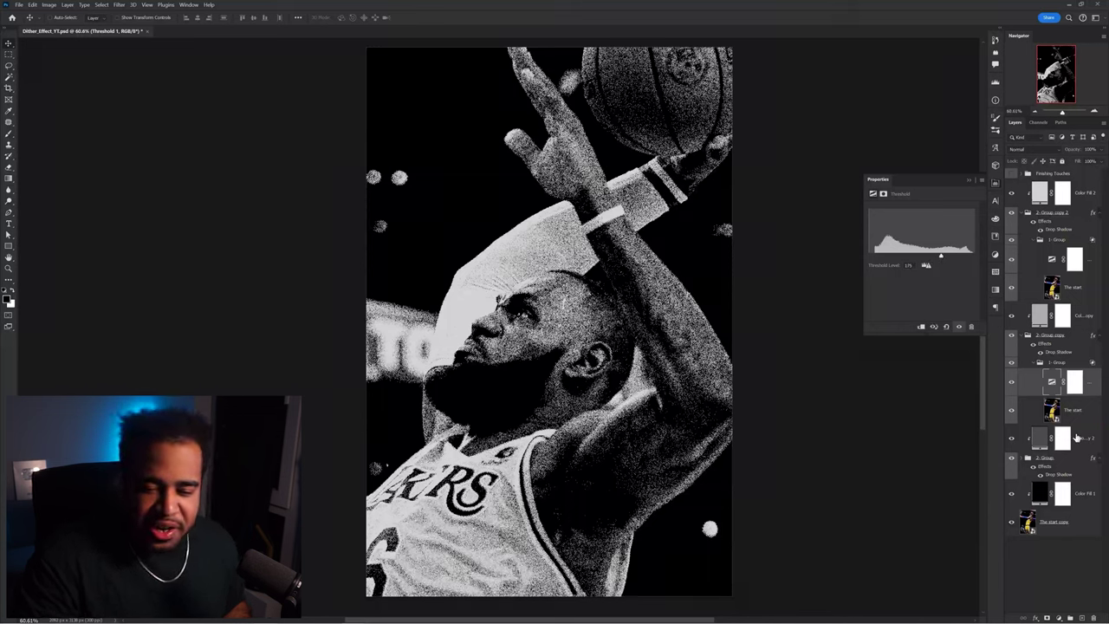
- Expand the original 2- Group and set its Threshold level to 100
{"action": "left_click", "coordinate": [1078, 438]}
{"action": "left_click", "coordinate": [1028, 458]}
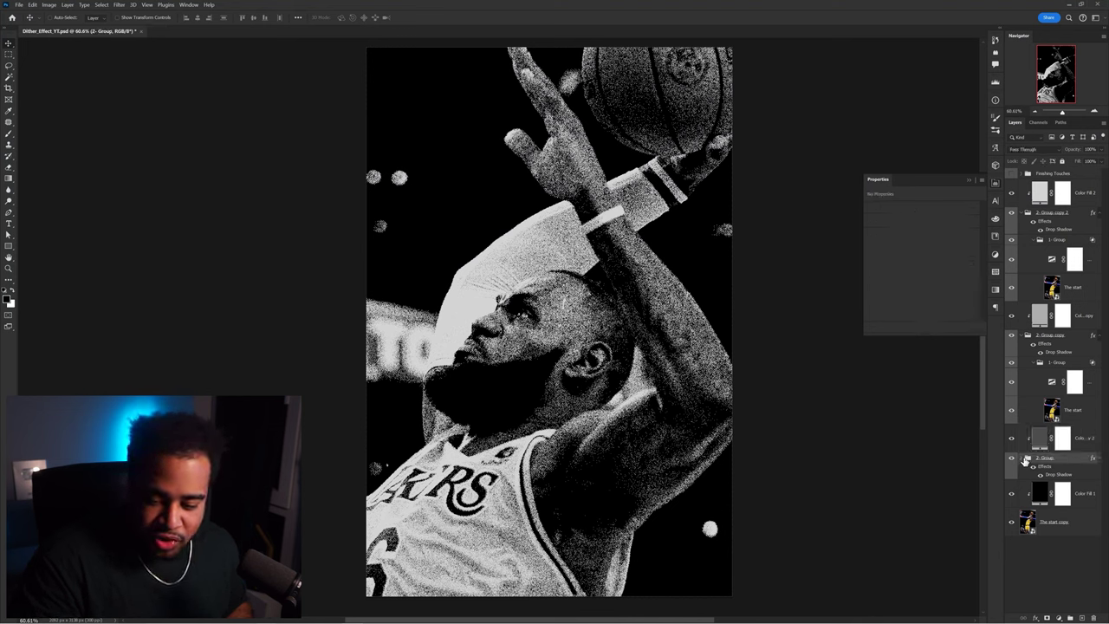
{"action": "left_click", "coordinate": [1027, 458]}
{"action": "left_click", "coordinate": [1052, 504]}
{"action": "left_click_drag", "start_coordinate": [917, 258], "coordinate": [893, 267]}
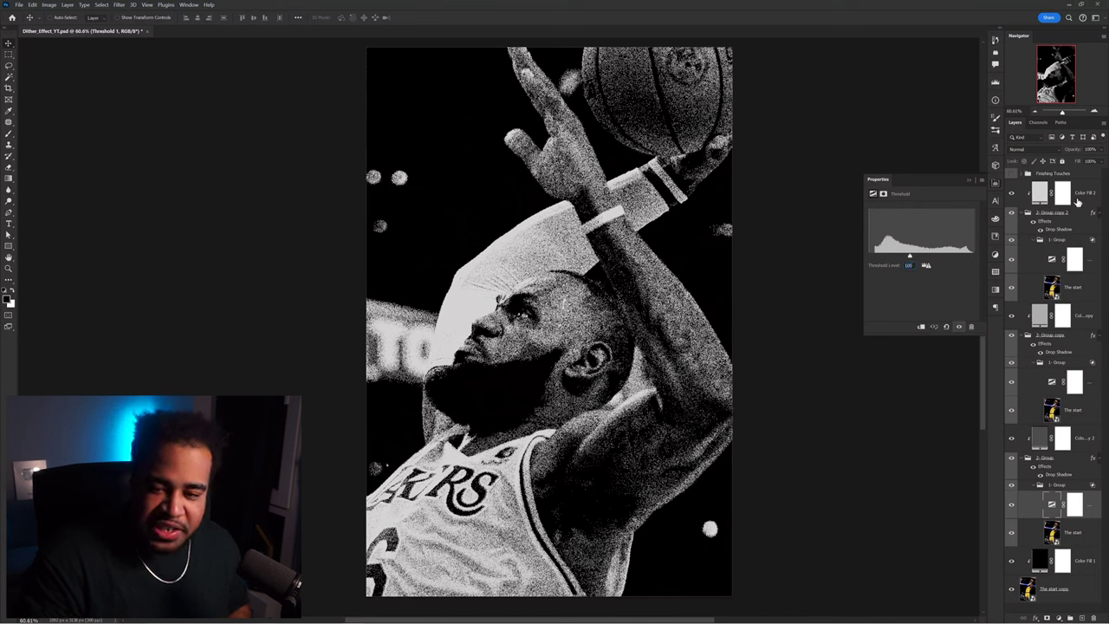
- Review the Threshold adjustment settings in each of the three dither groups
{"action": "left_click", "coordinate": [1075, 258]}
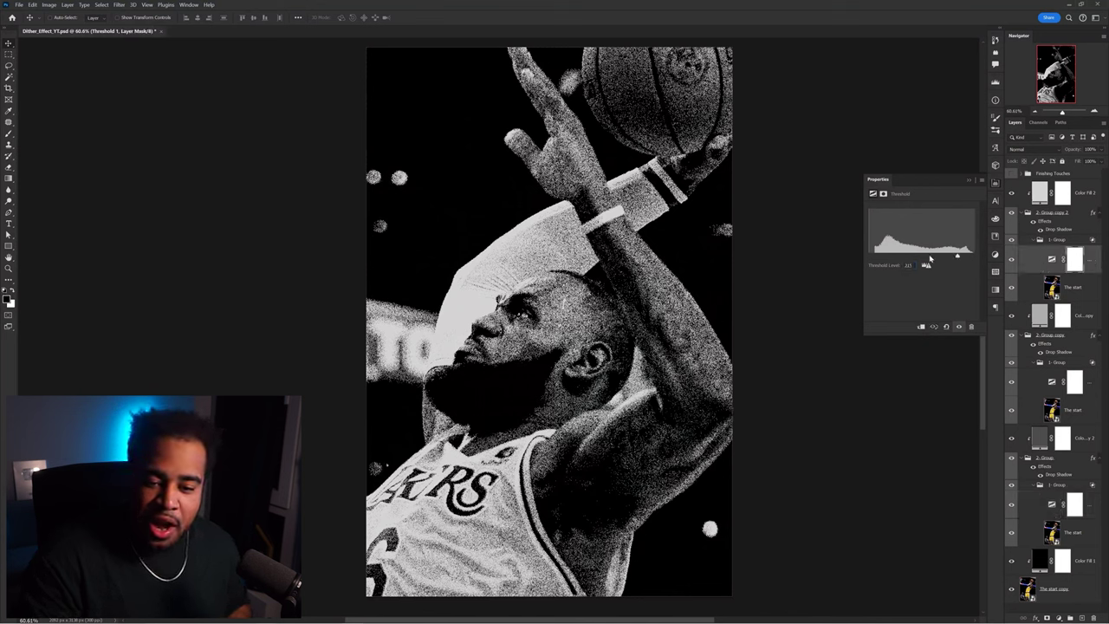
{"action": "left_click", "coordinate": [1075, 382]}
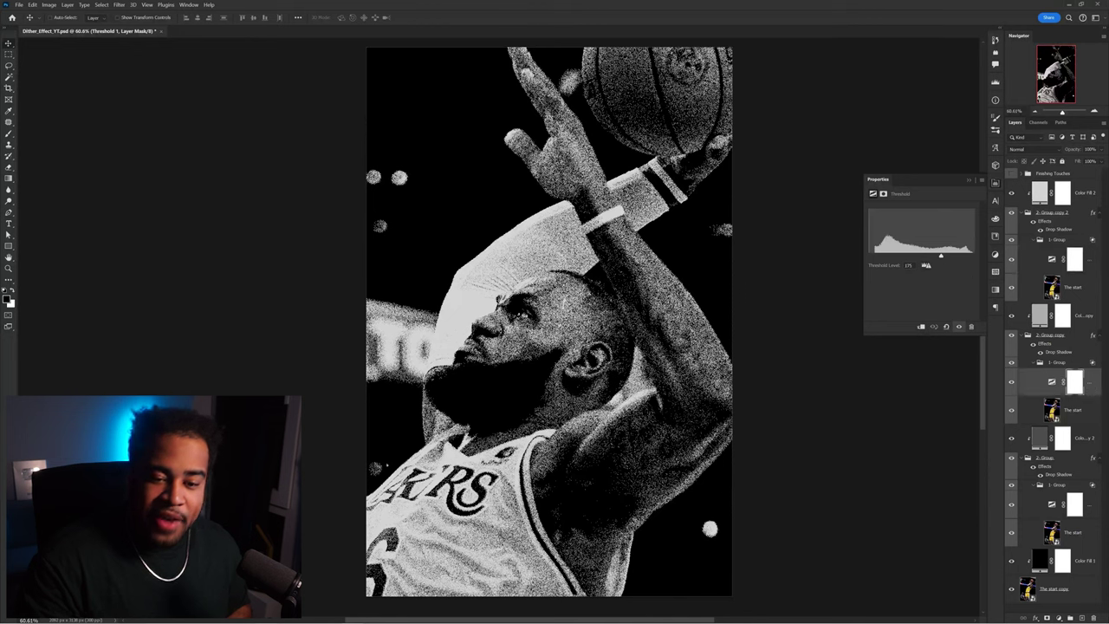
{"action": "left_click", "coordinate": [1080, 440]}
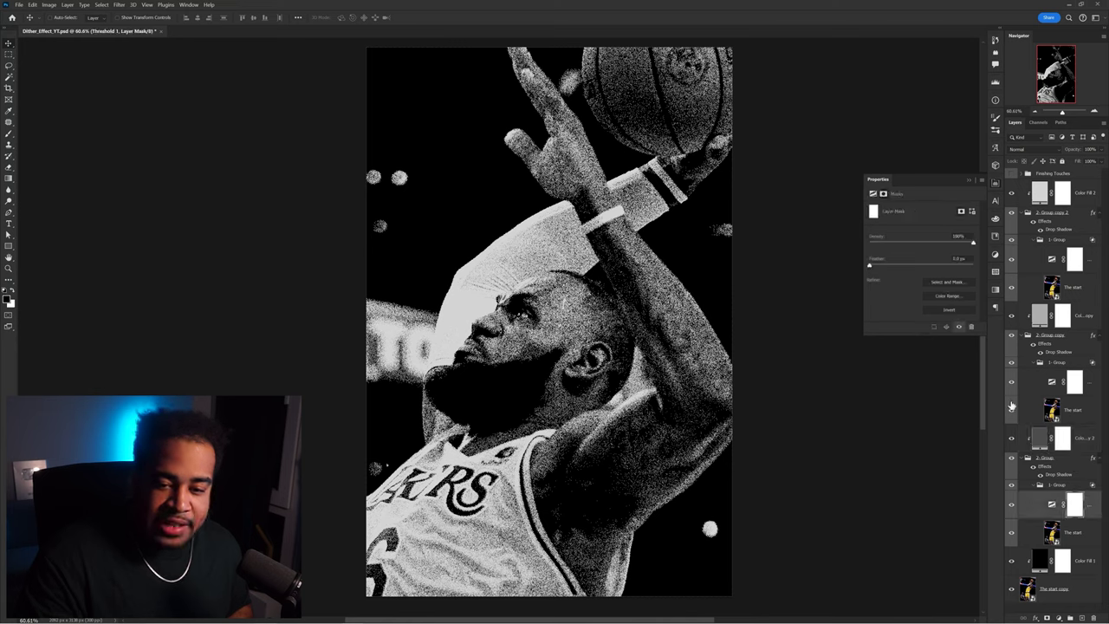
{"action": "left_click", "coordinate": [1052, 505]}
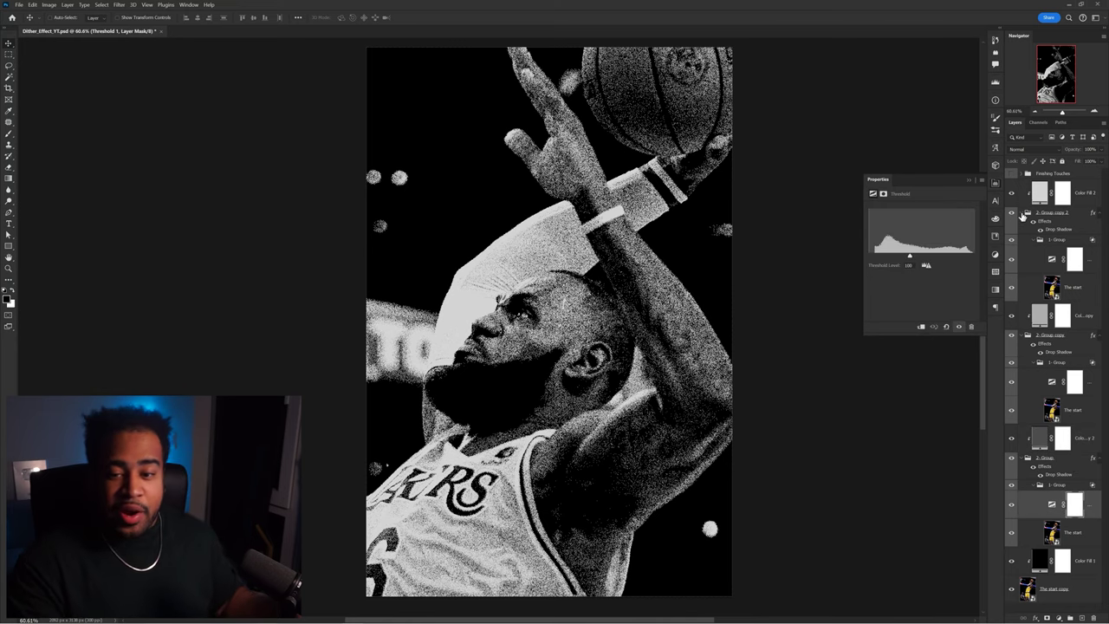
- Collapse the three 2- Group folders and their layer effects lists
{"action": "left_click", "coordinate": [1028, 212]}
{"action": "left_click", "coordinate": [1027, 268]}
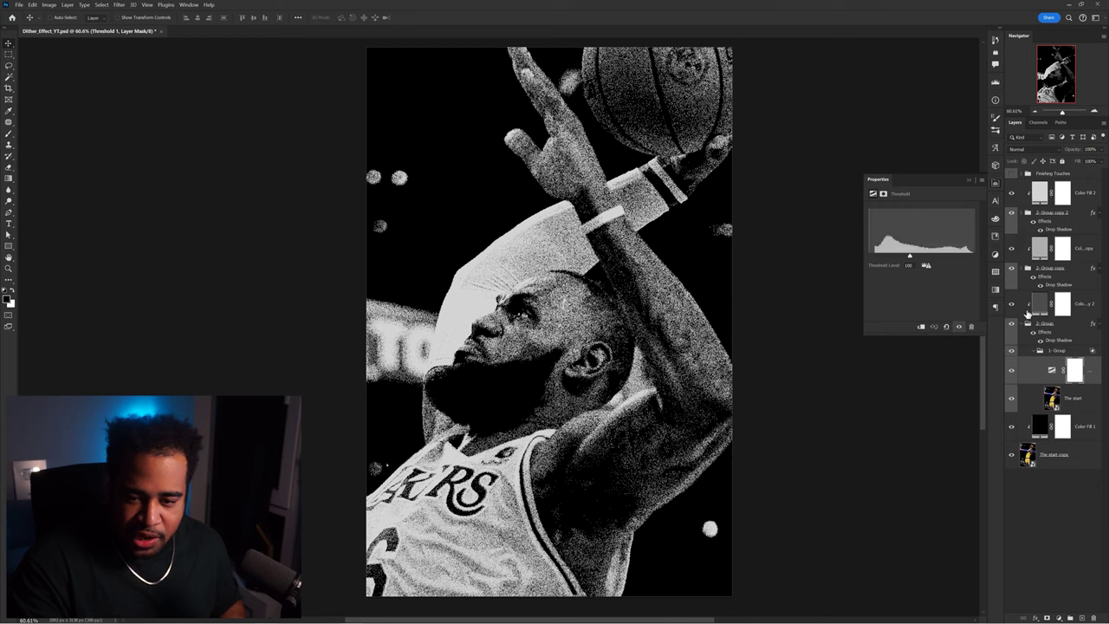
{"action": "left_click", "coordinate": [1028, 323]}
{"action": "left_click", "coordinate": [1098, 323]}
{"action": "left_click", "coordinate": [1098, 268]}
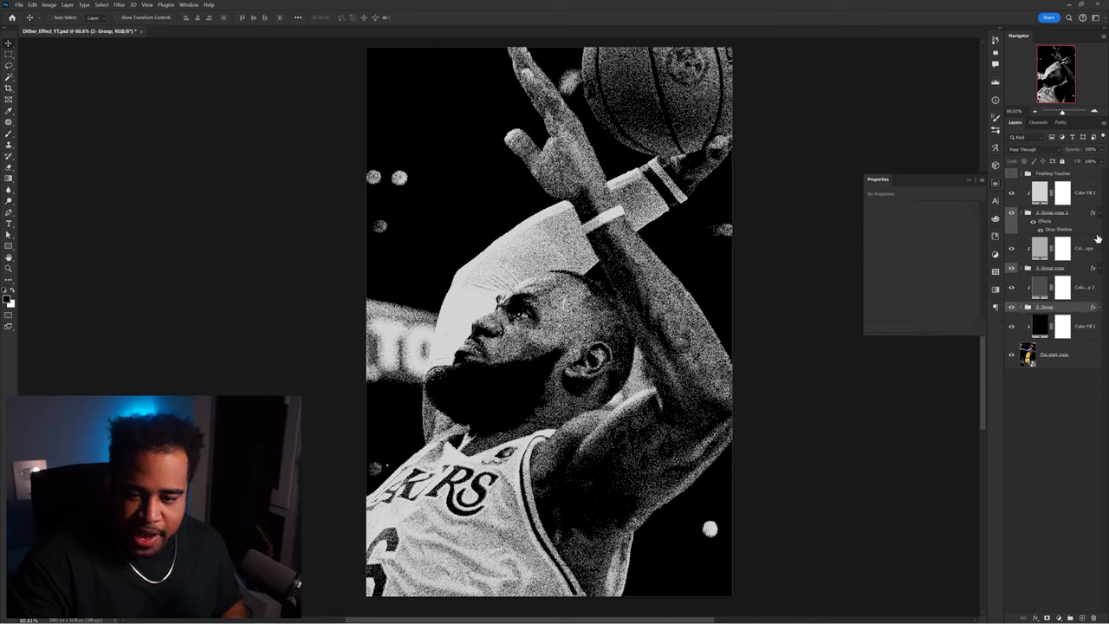
{"action": "left_click", "coordinate": [1099, 213]}
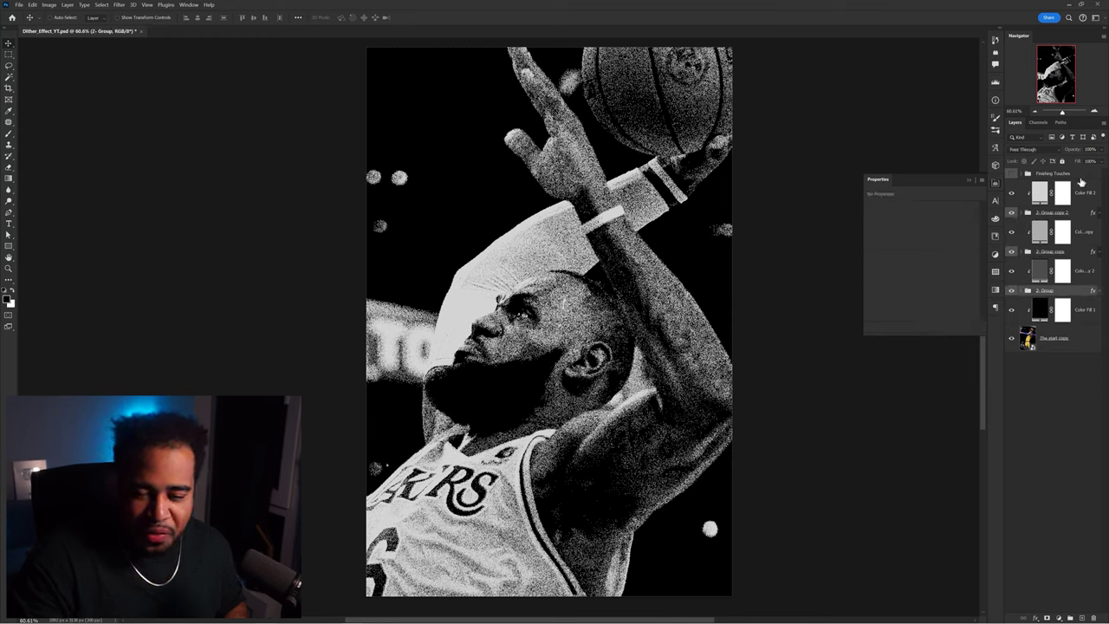
- Show the Finishing Touches group and inspect the colored dither effect up close
{"action": "left_click", "coordinate": [1088, 195]}
{"action": "left_click", "coordinate": [1011, 174]}
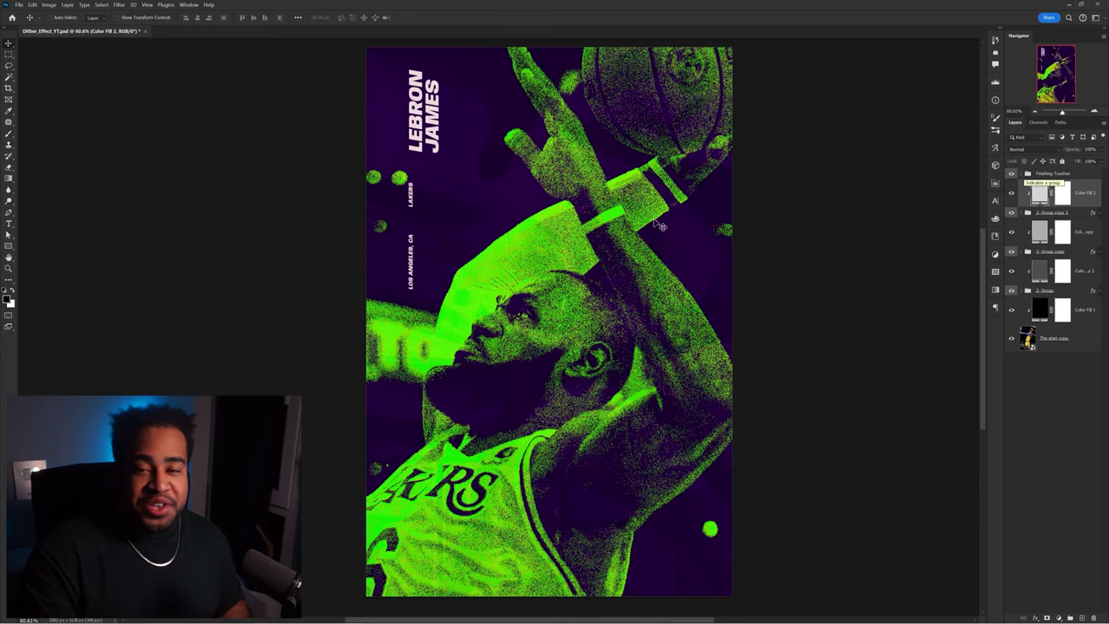
{"action": "scroll", "coordinate": [529, 253], "scroll_direction": "up", "scroll_amount": 5}
{"action": "scroll", "coordinate": [529, 253], "scroll_direction": "down", "scroll_amount": 4}
{"action": "left_click_drag", "start_coordinate": [529, 253], "coordinate": [579, 255]}
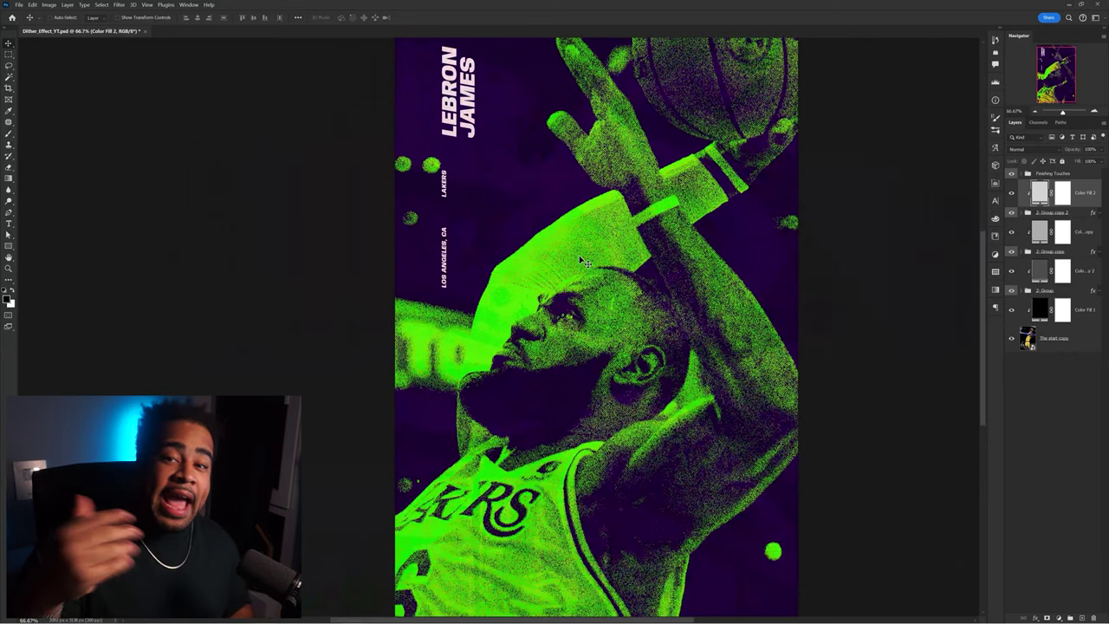
- Expand the Finishing Touches group, leave only its Gradient Map visible, and select that adjustment
{"action": "left_click", "coordinate": [1028, 173]}
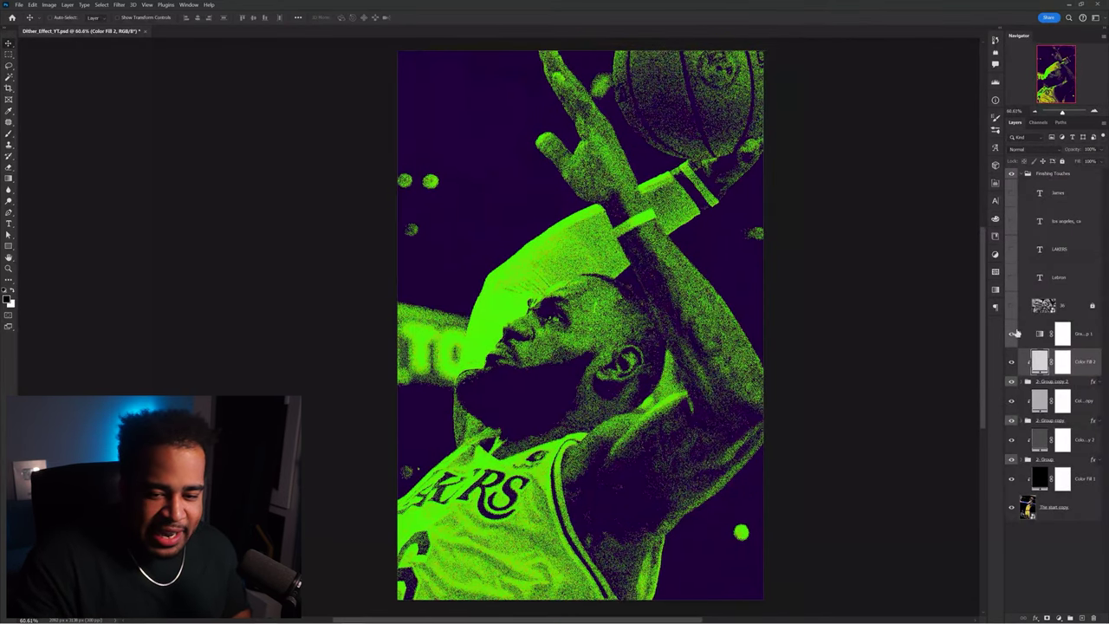
{"action": "left_click", "coordinate": [1040, 335]}
{"action": "double_click", "coordinate": [1040, 335]}
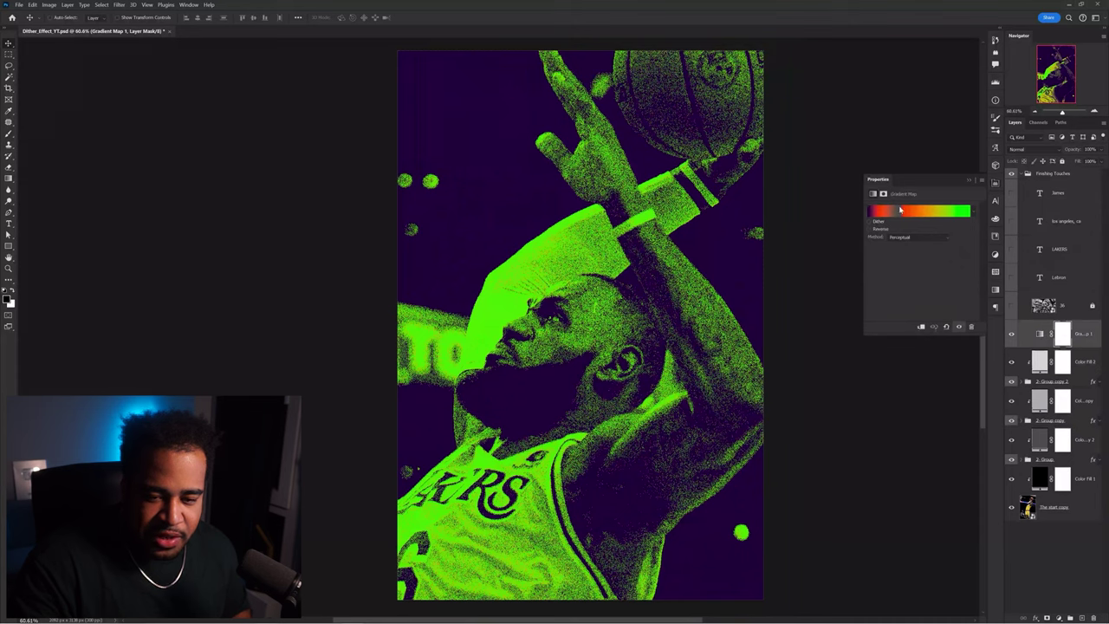
- Examine the Gradient Map's color stops and compare the image with the Finishing Touches group off and on
{"action": "left_click", "coordinate": [919, 210]}
{"action": "left_click", "coordinate": [762, 505]}
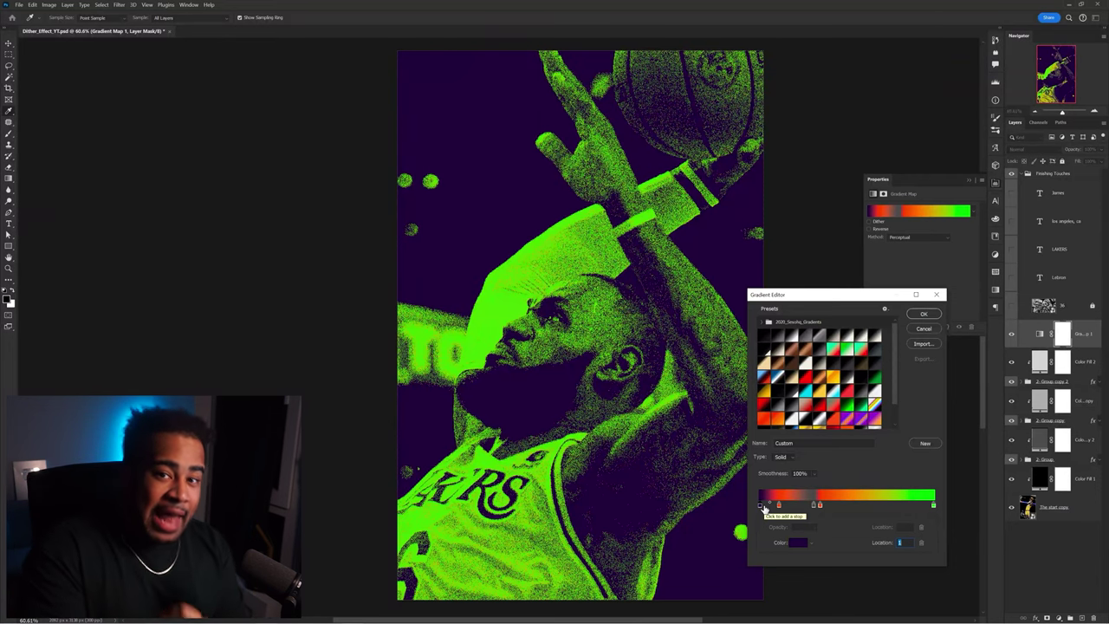
{"action": "left_click", "coordinate": [924, 313]}
{"action": "left_click", "coordinate": [1012, 174]}
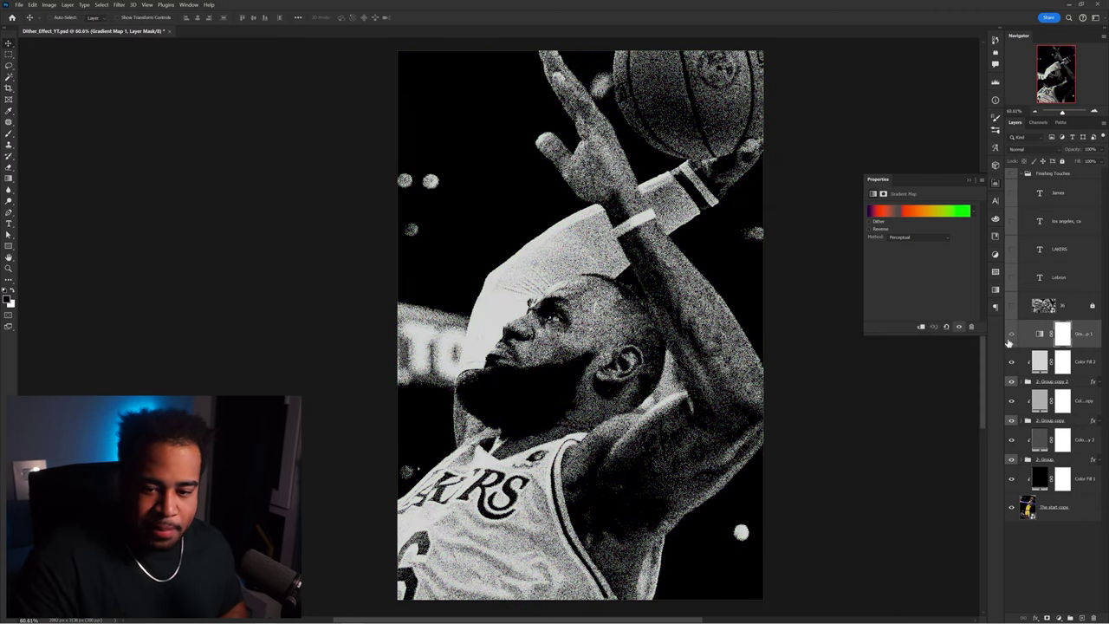
{"action": "left_click", "coordinate": [1014, 180]}
- Change the Gradient Map's first color stop at location 0 from purple to near-black
{"action": "left_click", "coordinate": [915, 212]}
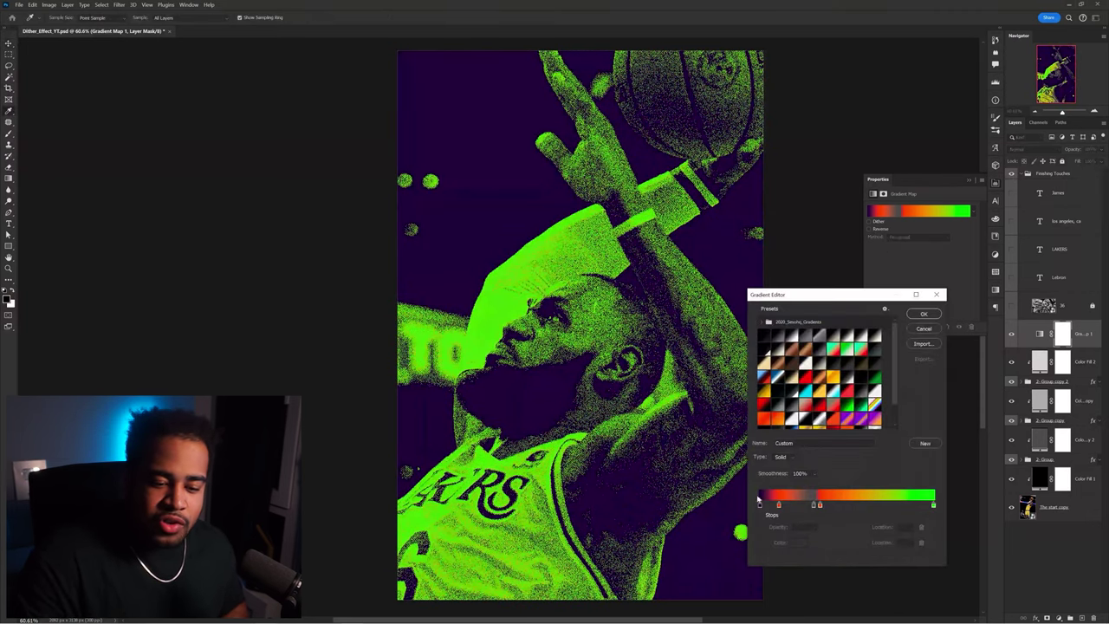
{"action": "left_click", "coordinate": [761, 508]}
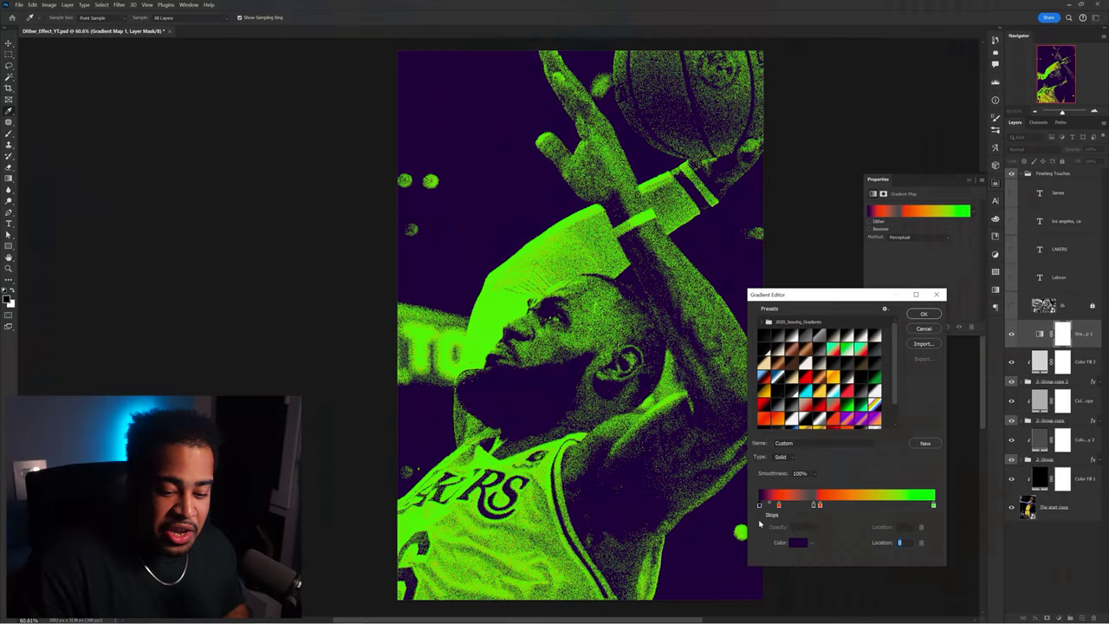
{"action": "double_click", "coordinate": [760, 507]}
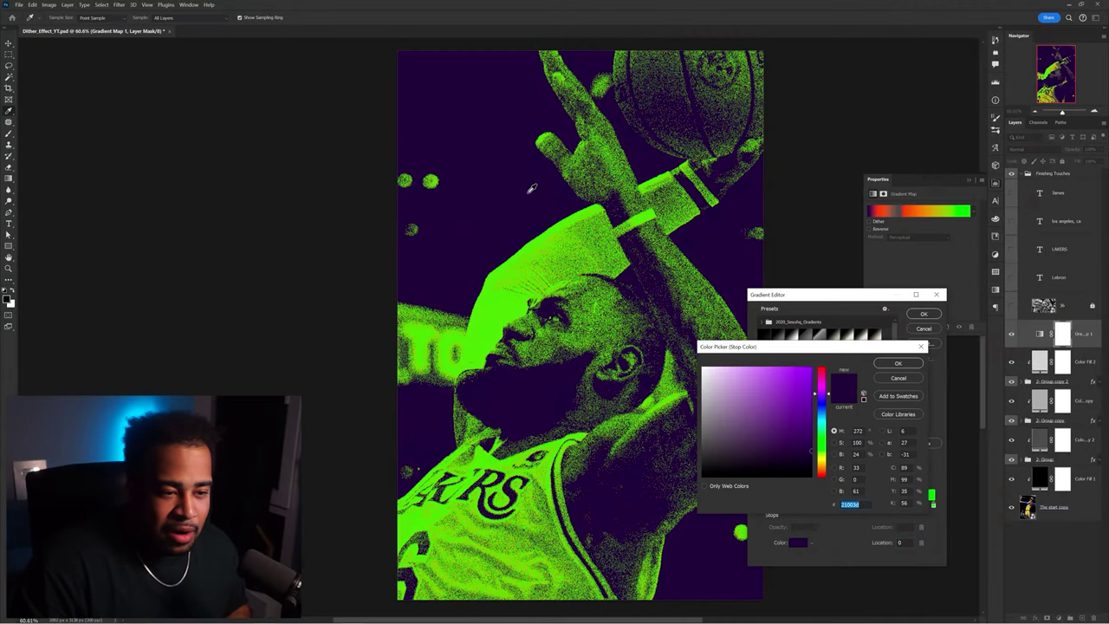
{"action": "left_click", "coordinate": [707, 472]}
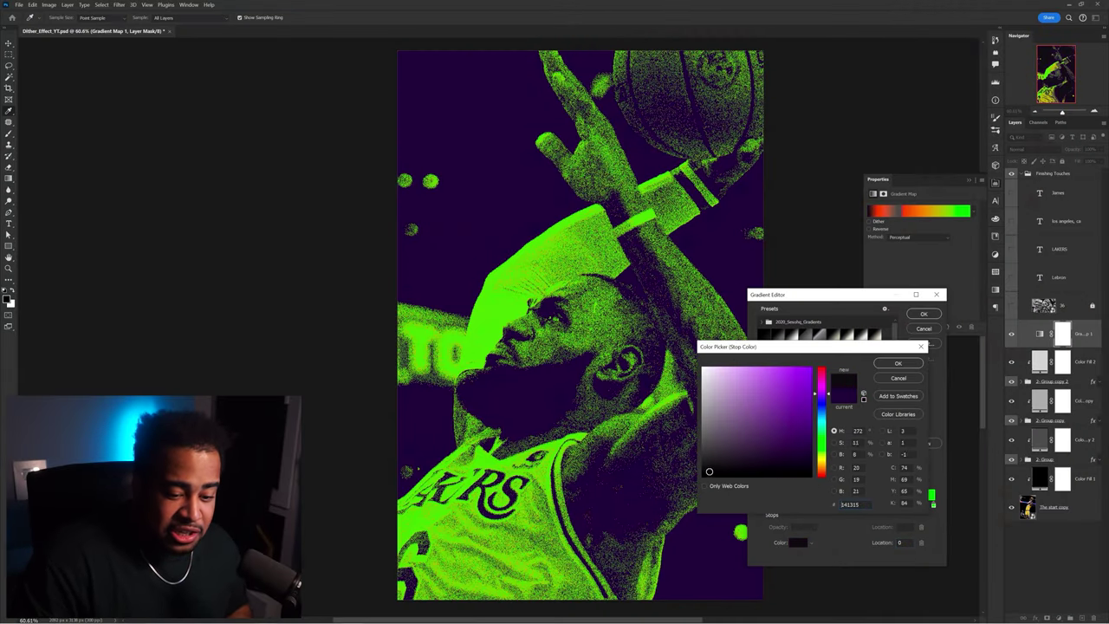
{"action": "left_click", "coordinate": [899, 364]}
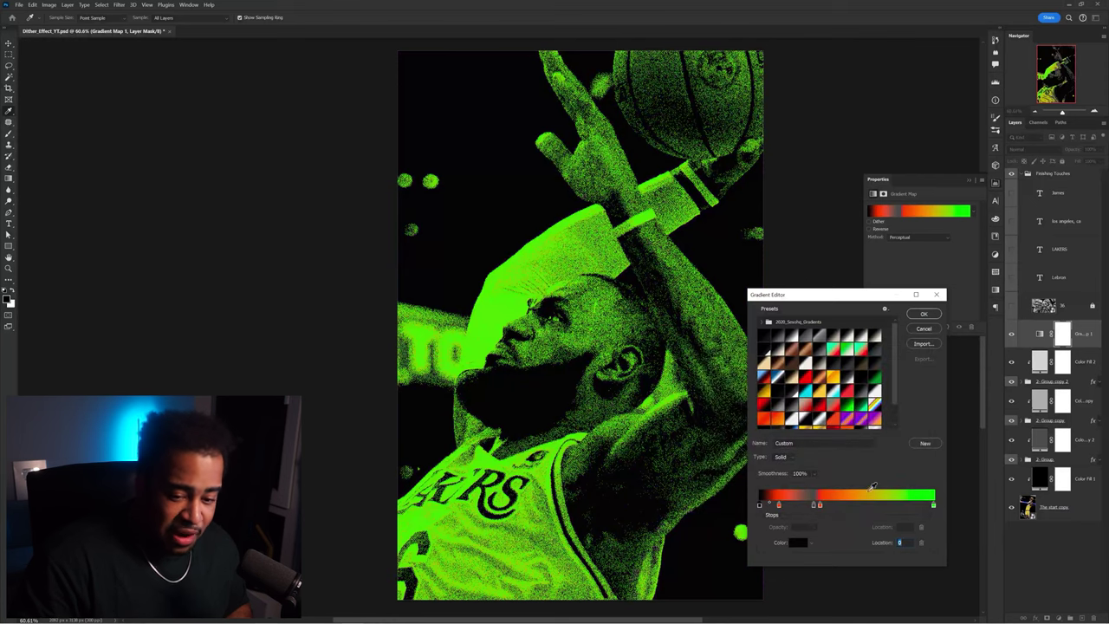
- Recolor the gradient's last stop at location 100 to hot magenta pink
{"action": "double_click", "coordinate": [934, 506]}
{"action": "left_click_drag", "start_coordinate": [821, 450], "coordinate": [826, 379]}
{"action": "left_click", "coordinate": [899, 364]}
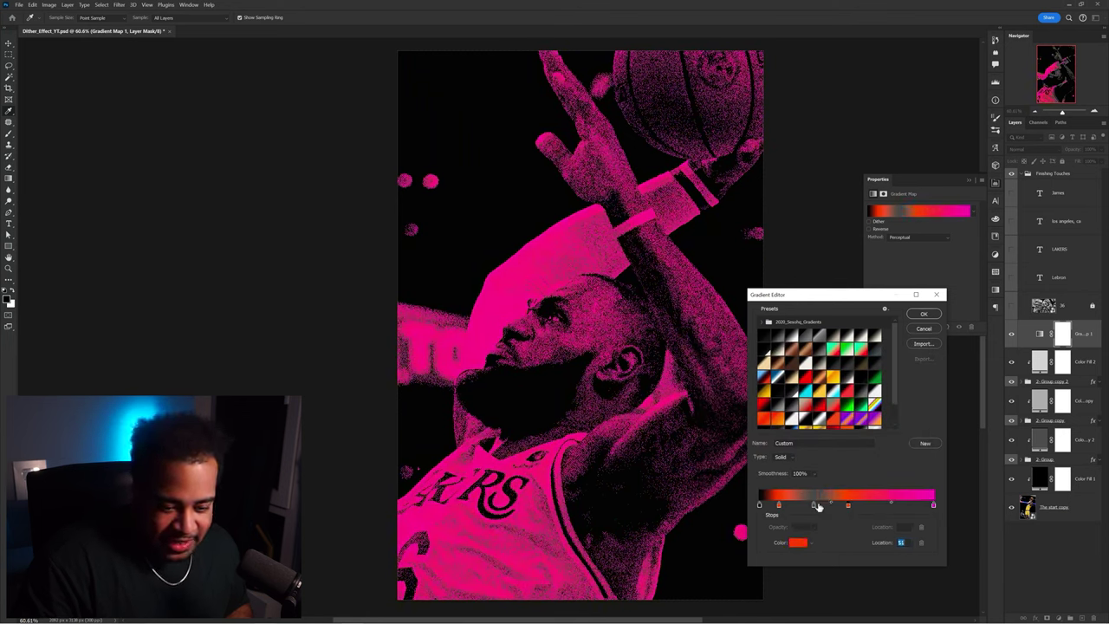
- Reduce the gradient's middle stops to a single one at location 44 and recolor it bright cyan blue
{"action": "left_click_drag", "start_coordinate": [778, 505], "coordinate": [838, 508]}
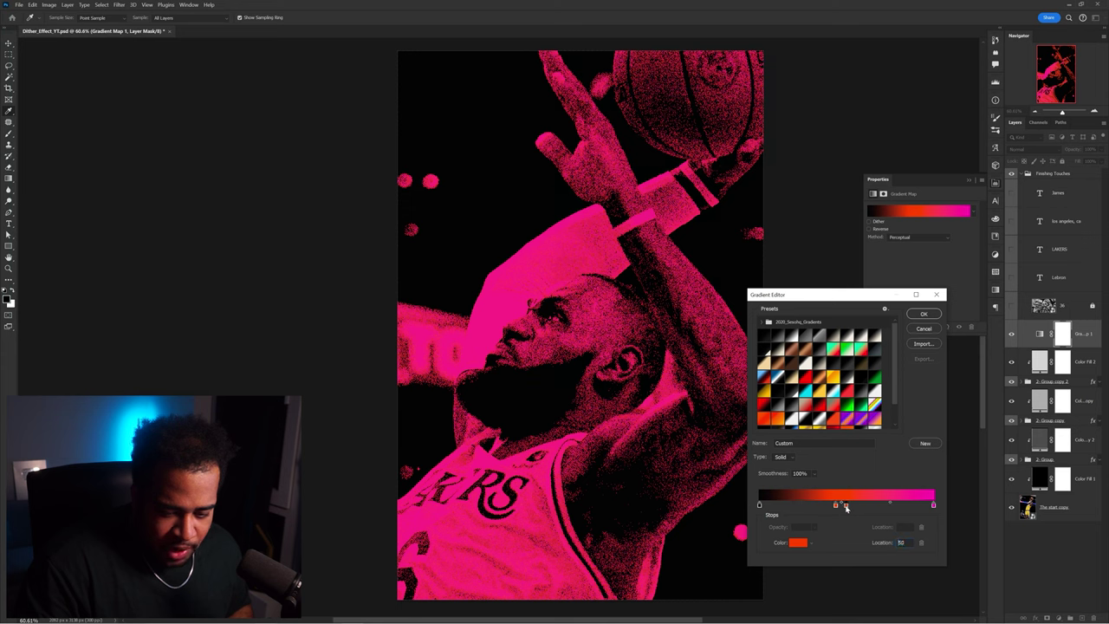
{"action": "left_click", "coordinate": [844, 506]}
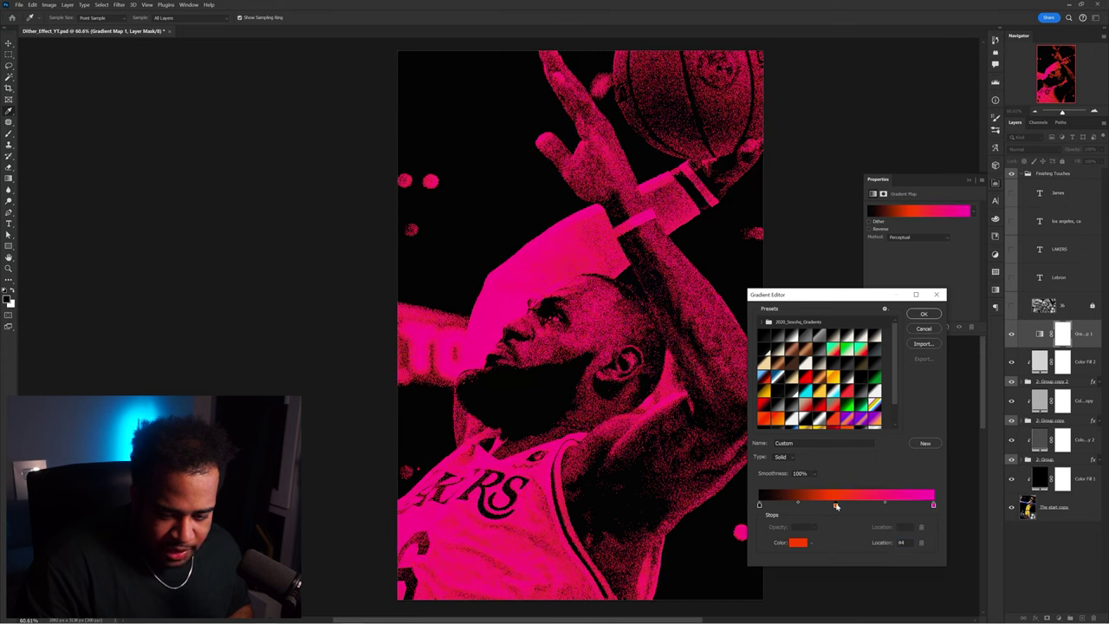
{"action": "double_click", "coordinate": [836, 506]}
{"action": "left_click_drag", "start_coordinate": [821, 470], "coordinate": [816, 416]}
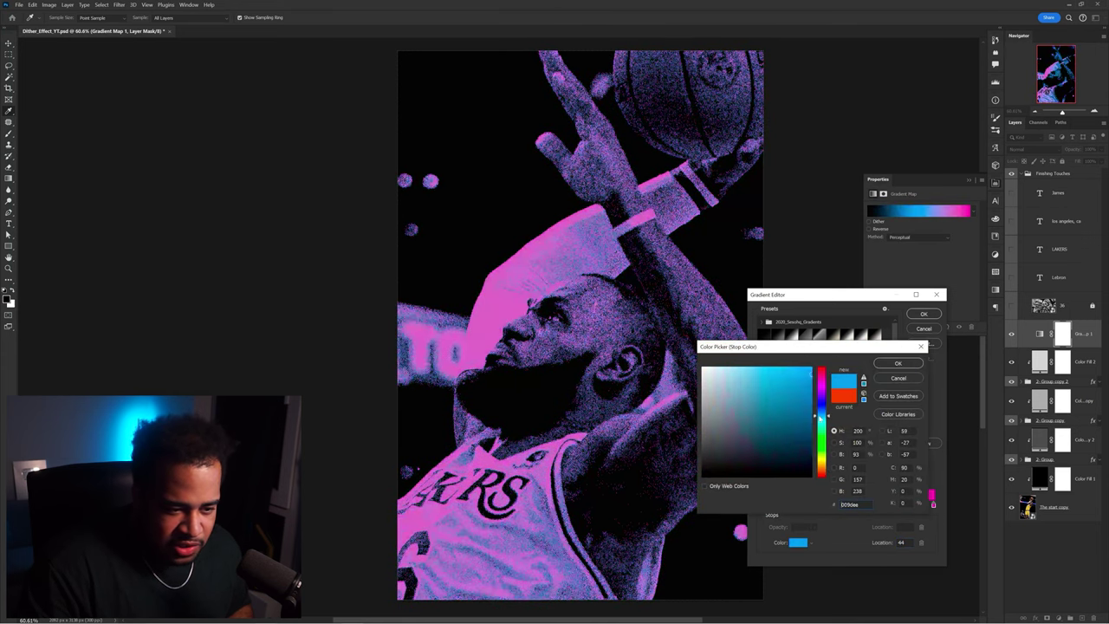
{"action": "left_click", "coordinate": [898, 364]}
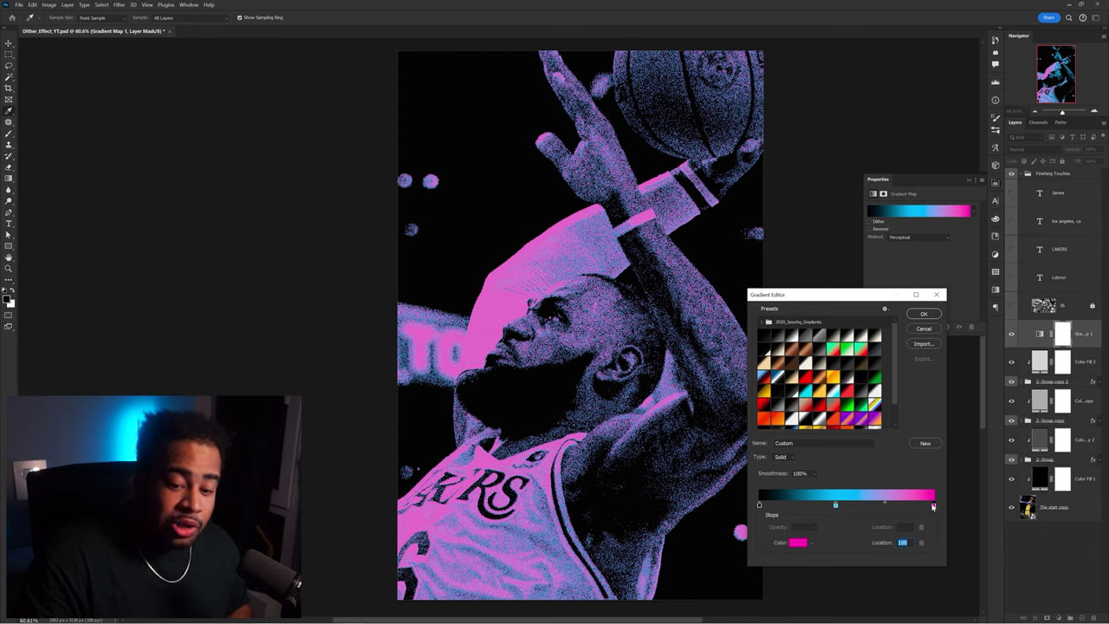
- Add a magenta stop near the middle of the gradient and move the cyan stop to location 35
{"action": "left_click", "coordinate": [867, 506]}
{"action": "left_click_drag", "start_coordinate": [867, 506], "coordinate": [824, 506]}
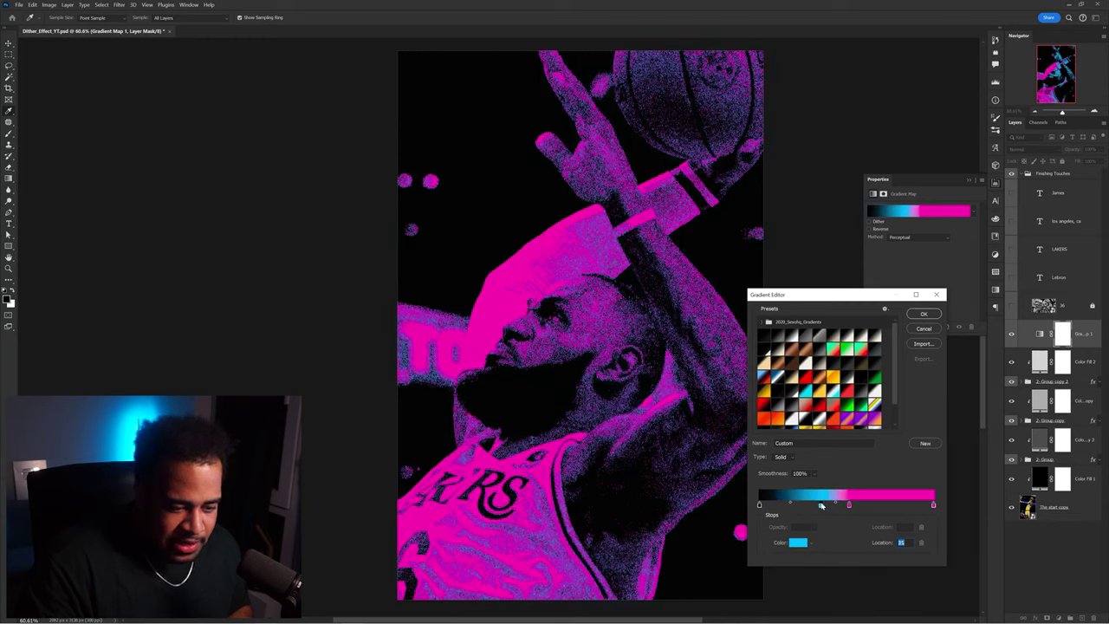
- Recolor the gradient's last stop at location 100 to bright green and apply the edited gradient
{"action": "double_click", "coordinate": [846, 507]}
{"action": "left_click_drag", "start_coordinate": [821, 381], "coordinate": [820, 440]}
{"action": "left_click", "coordinate": [898, 364]}
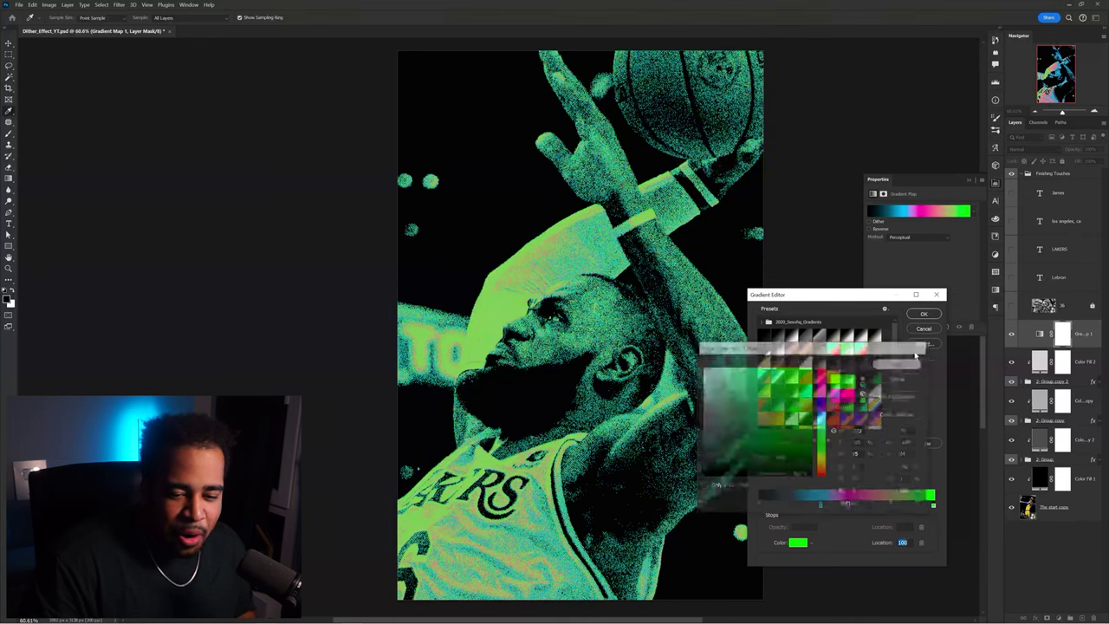
{"action": "left_click", "coordinate": [924, 314]}
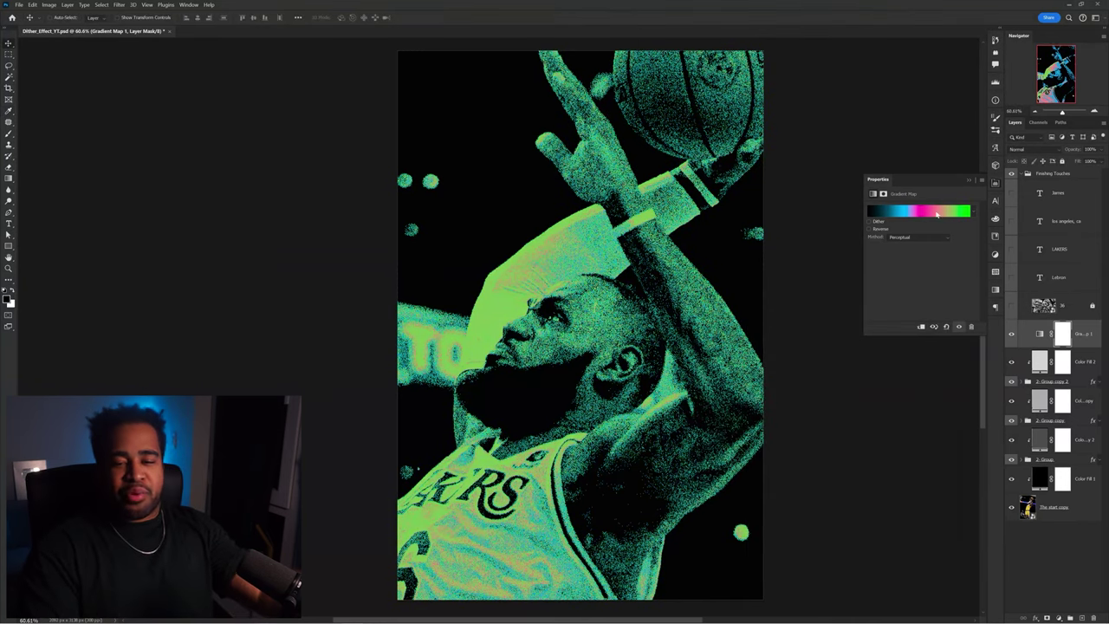
- Show the four text layers and the texture layer in the Finishing Touches group
{"action": "left_click_drag", "start_coordinate": [1011, 277], "coordinate": [1010, 198]}
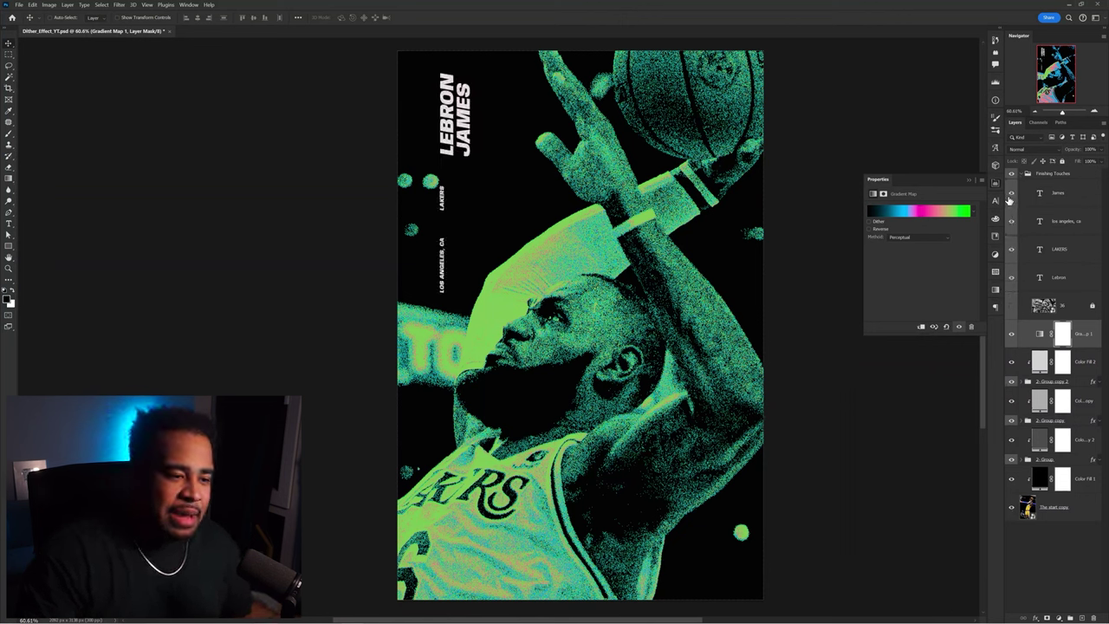
{"action": "left_click", "coordinate": [1014, 306]}
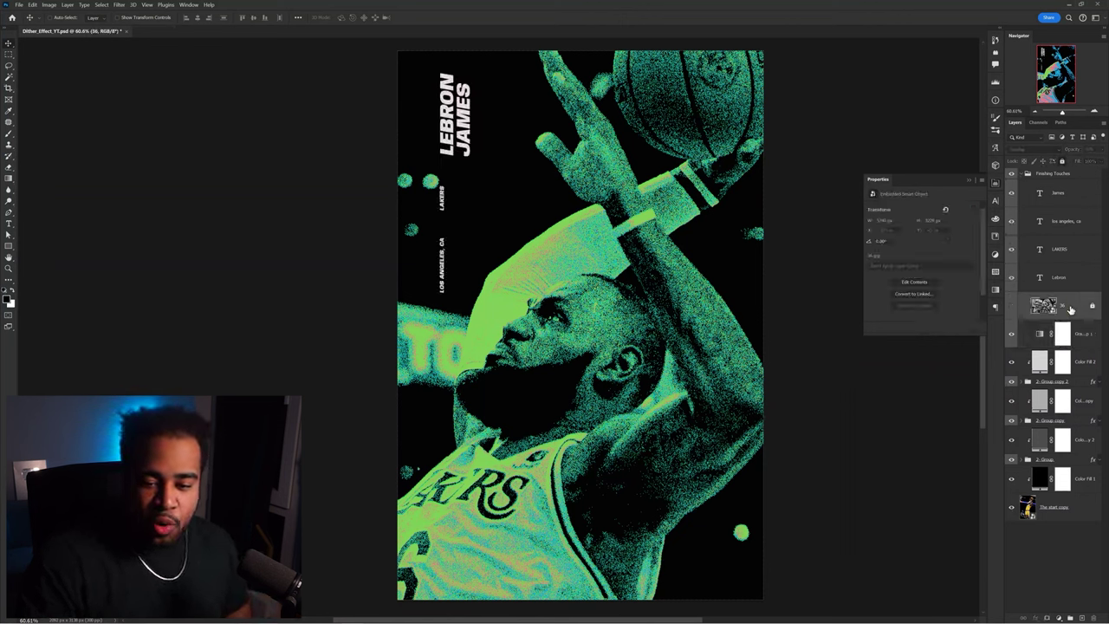
{"action": "left_click", "coordinate": [693, 243]}
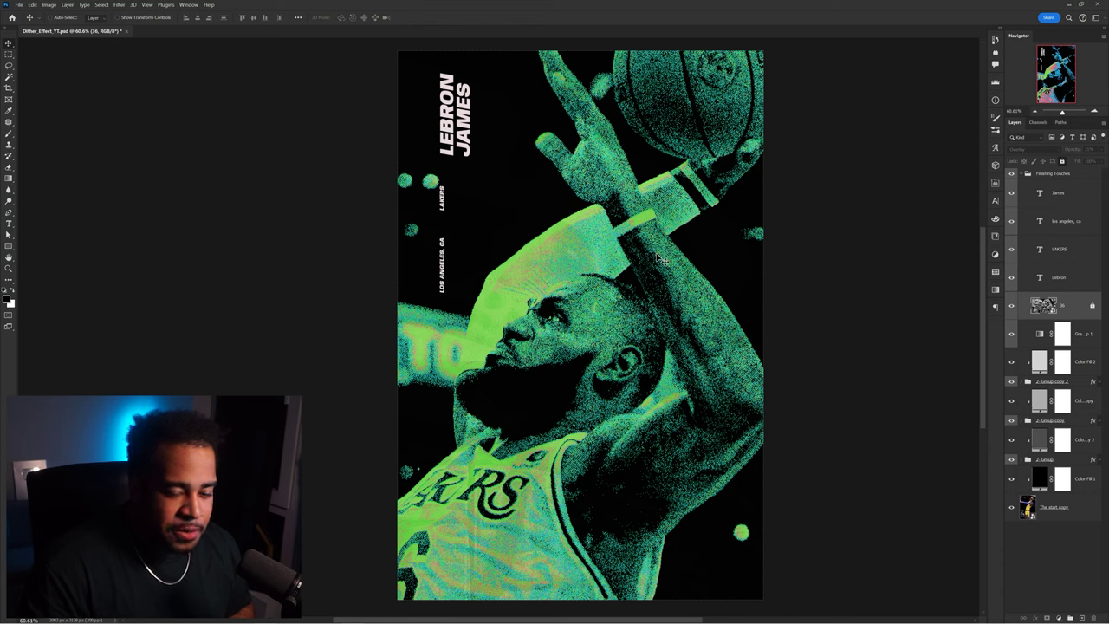